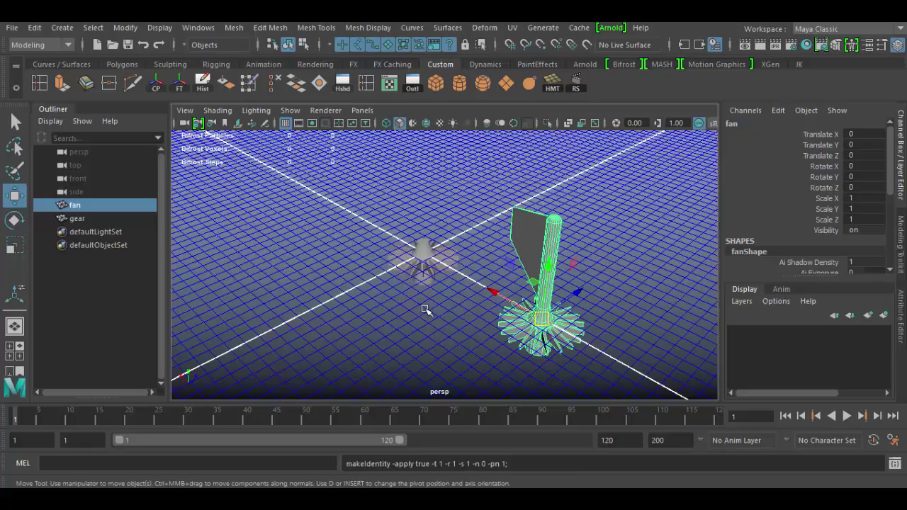
- Hide the fan object in the scene so only the gear is displayed
{"action": "left_click_drag", "start_coordinate": [420, 316], "coordinate": [433, 350], "text": "alt"}
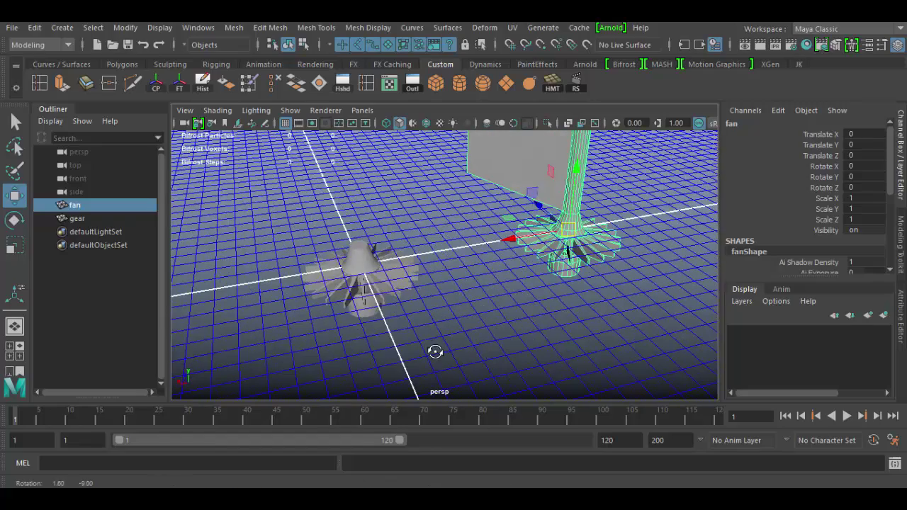
{"action": "left_click", "coordinate": [386, 272]}
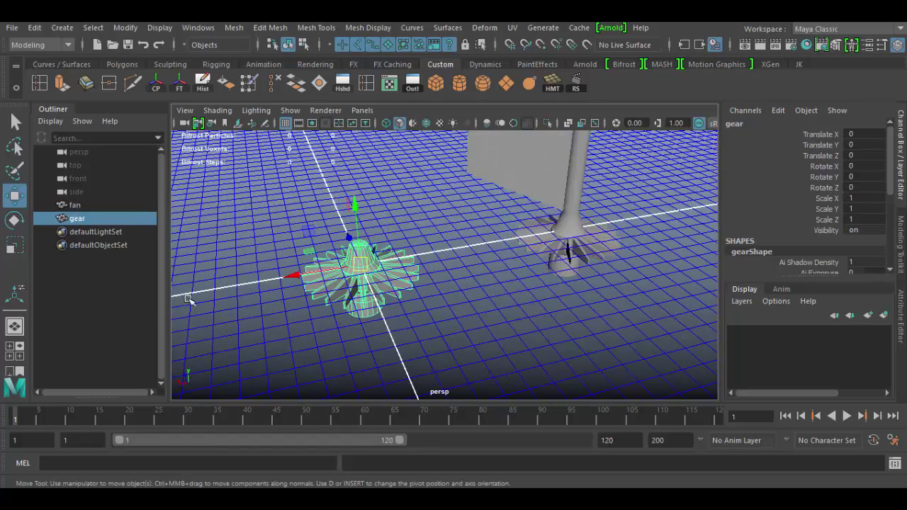
{"action": "left_click", "coordinate": [568, 202]}
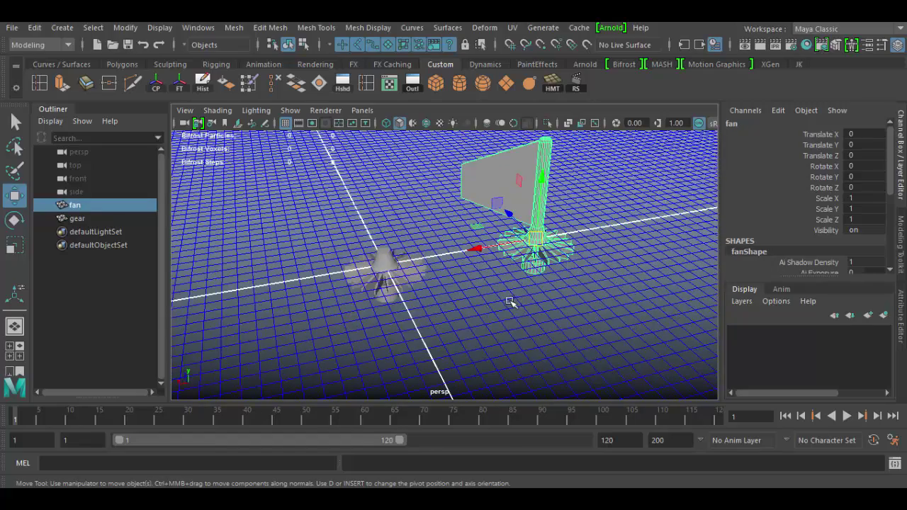
{"action": "left_click", "coordinate": [377, 295]}
{"action": "left_click_drag", "start_coordinate": [382, 317], "coordinate": [418, 316], "text": "alt"}
{"action": "right_click_drag", "start_coordinate": [418, 316], "coordinate": [400, 272], "text": "alt"}
{"action": "left_click_drag", "start_coordinate": [433, 293], "coordinate": [372, 308], "text": "alt"}
{"action": "left_click", "coordinate": [526, 232]}
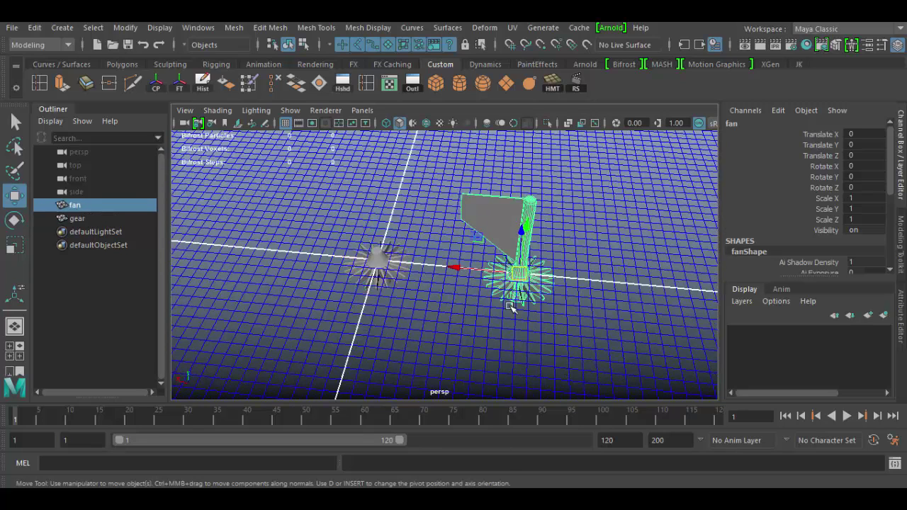
{"action": "key", "text": "ctrl+h"}
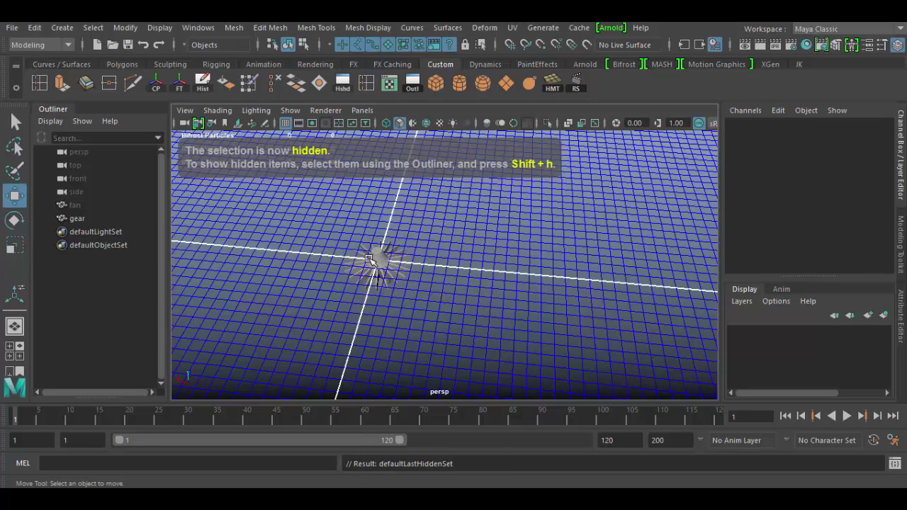
- Select the gear and examine it from several angles in the perspective view
{"action": "left_click", "coordinate": [369, 260]}
{"action": "scroll", "coordinate": [390, 301], "scroll_direction": "up", "scroll_amount": 3}
{"action": "scroll", "coordinate": [440, 331], "scroll_direction": "up", "scroll_amount": 3}
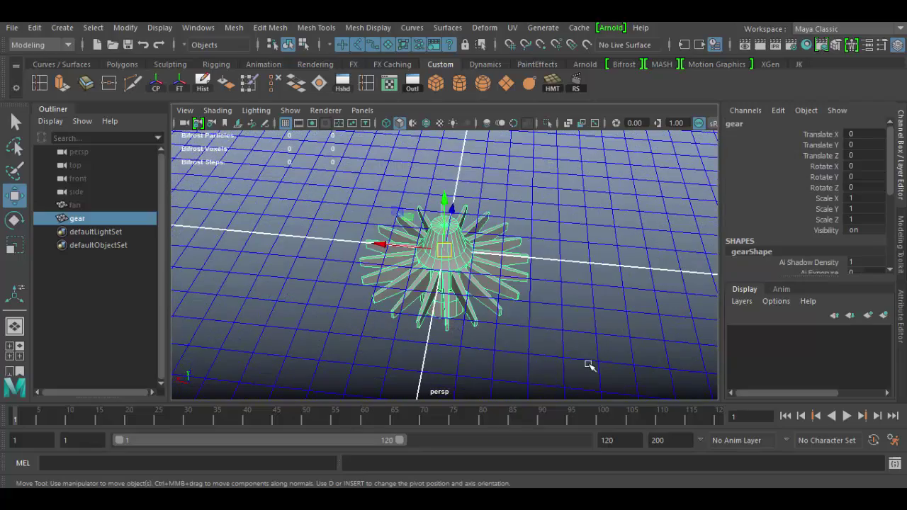
{"action": "left_click_drag", "start_coordinate": [594, 366], "coordinate": [390, 283], "text": "alt"}
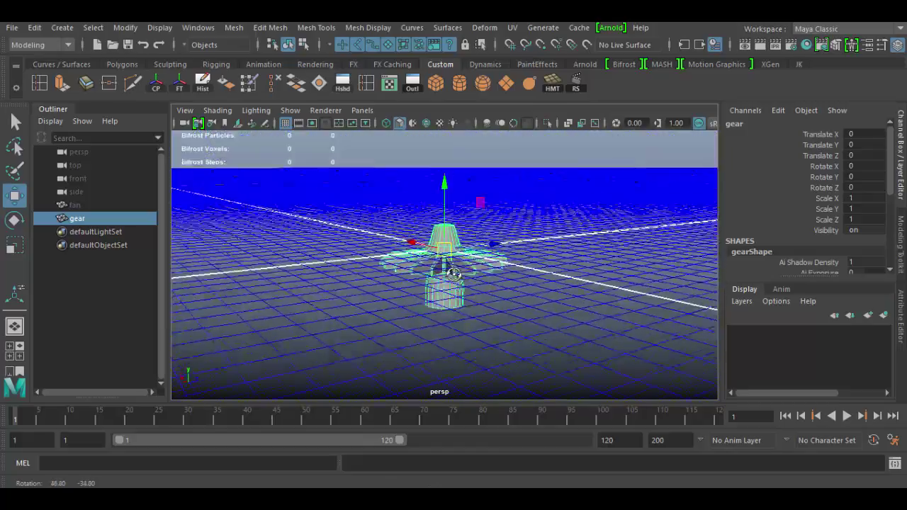
{"action": "left_click_drag", "start_coordinate": [477, 324], "coordinate": [316, 299], "text": "alt"}
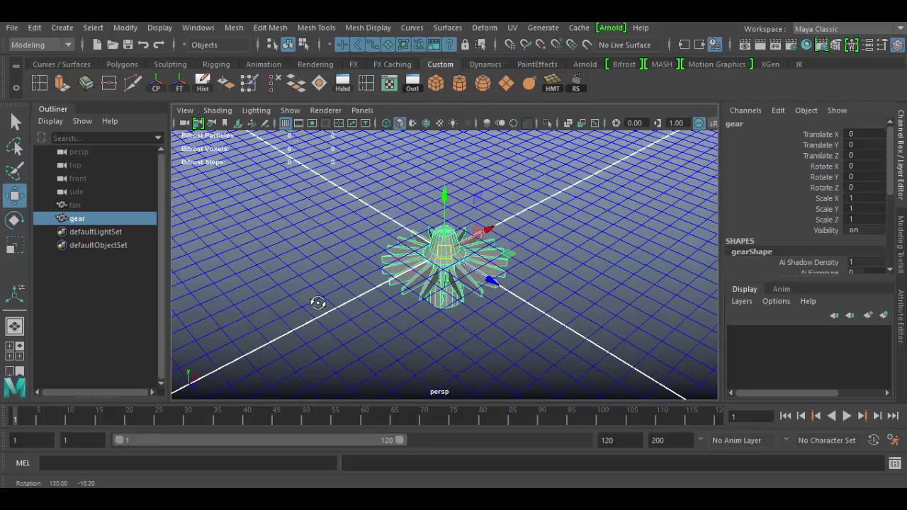
{"action": "left_click_drag", "start_coordinate": [505, 310], "coordinate": [356, 334], "text": "alt"}
{"action": "right_click_drag", "start_coordinate": [355, 332], "coordinate": [333, 252], "text": "alt"}
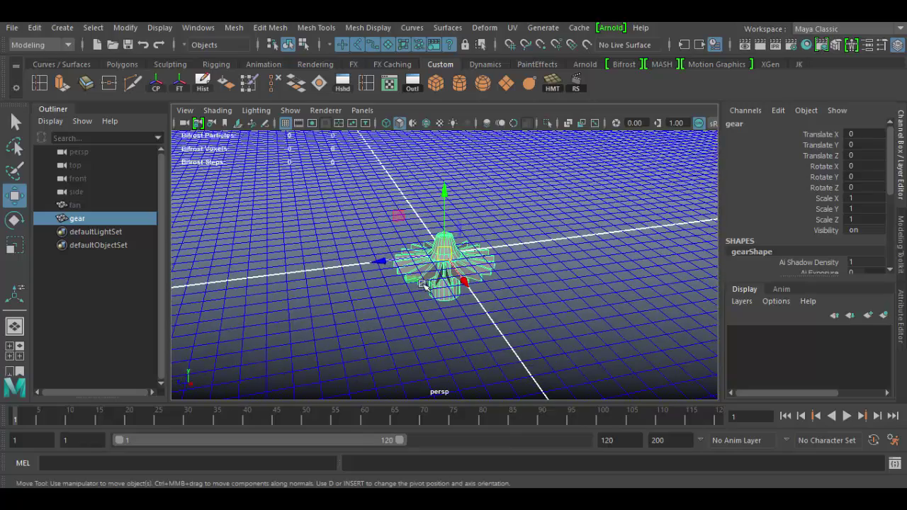
{"action": "left_click_drag", "start_coordinate": [333, 252], "coordinate": [379, 323], "text": "alt"}
{"action": "right_click_drag", "start_coordinate": [378, 323], "coordinate": [365, 274], "text": "alt"}
{"action": "left_click_drag", "start_coordinate": [365, 272], "coordinate": [391, 301], "text": "alt"}
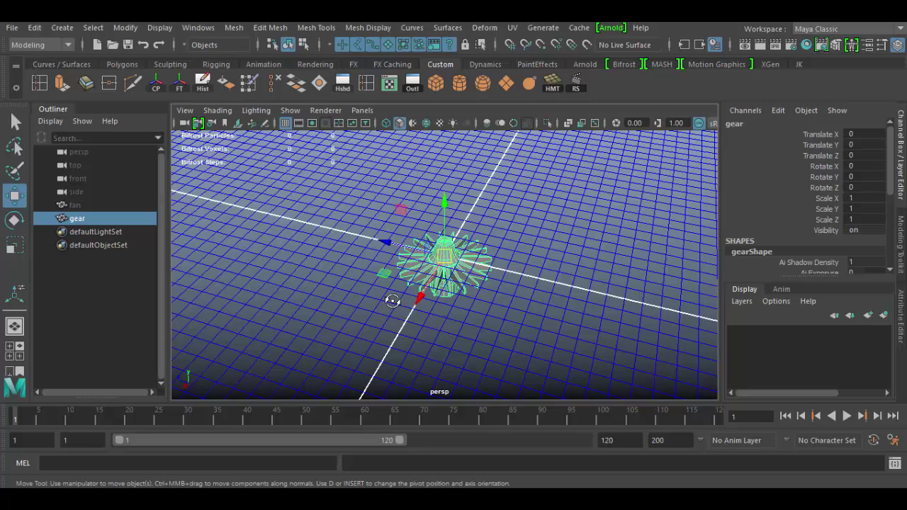
- Duplicate the gear twice in a row, moving the copies along Z to about 6.4 and 13.06
{"action": "key", "text": "ctrl+d"}
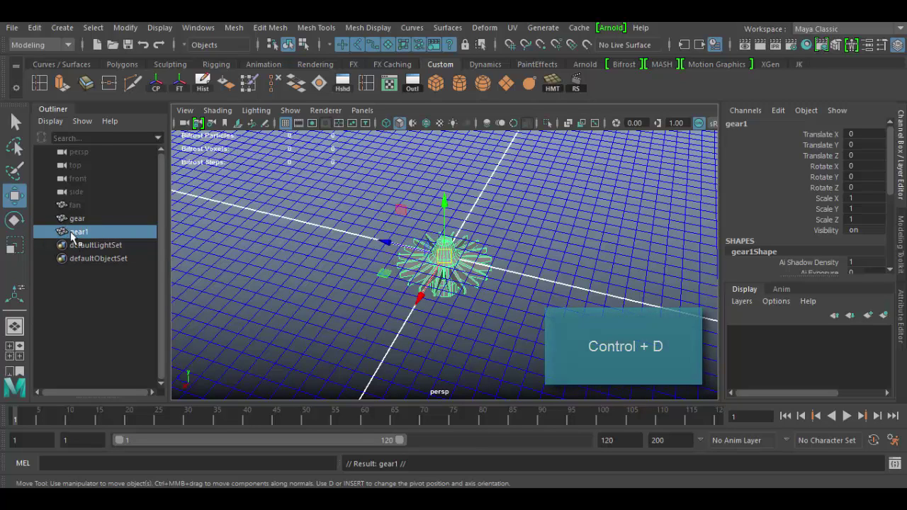
{"action": "left_click_drag", "start_coordinate": [387, 243], "coordinate": [295, 242]}
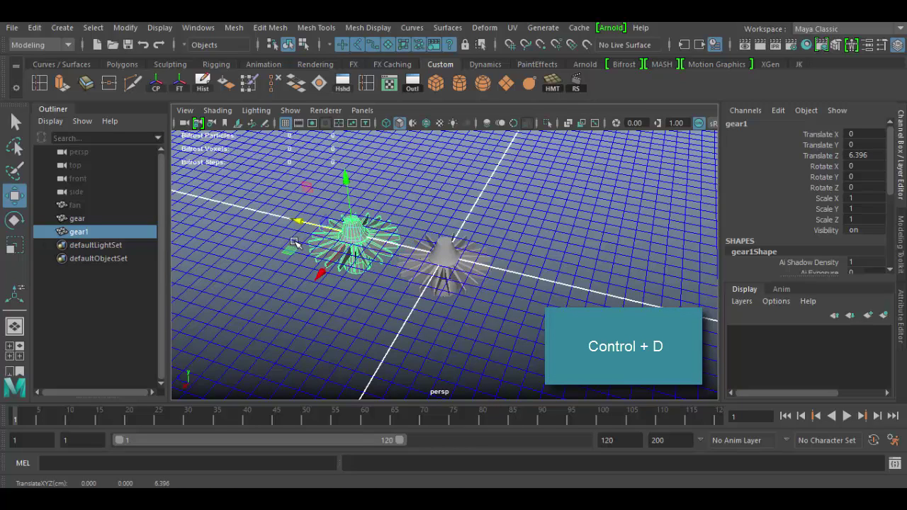
{"action": "key", "text": "ctrl+d"}
{"action": "left_click_drag", "start_coordinate": [299, 222], "coordinate": [218, 218]}
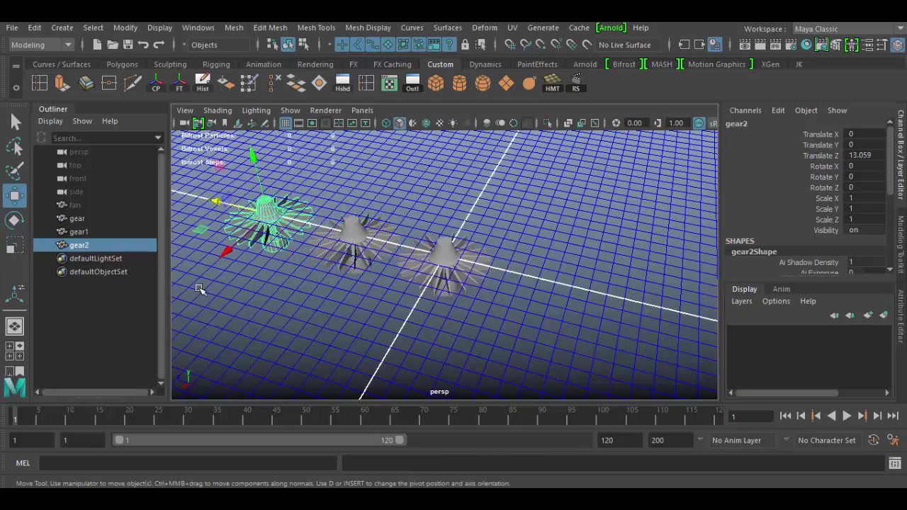
- Delete both gear copies, keeping the original gear
{"action": "left_click", "coordinate": [86, 232]}
{"action": "left_click", "coordinate": [85, 245]}
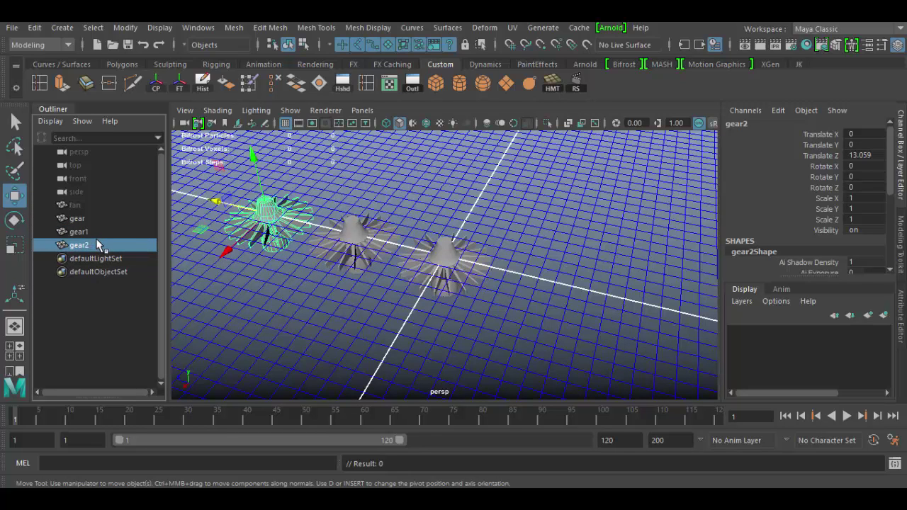
{"action": "key", "text": "Delete"}
{"action": "left_click", "coordinate": [96, 234]}
{"action": "key", "text": "Delete"}
- Duplicate the original gear with transform and move the copy along Z to about 6.03
{"action": "left_click", "coordinate": [436, 254]}
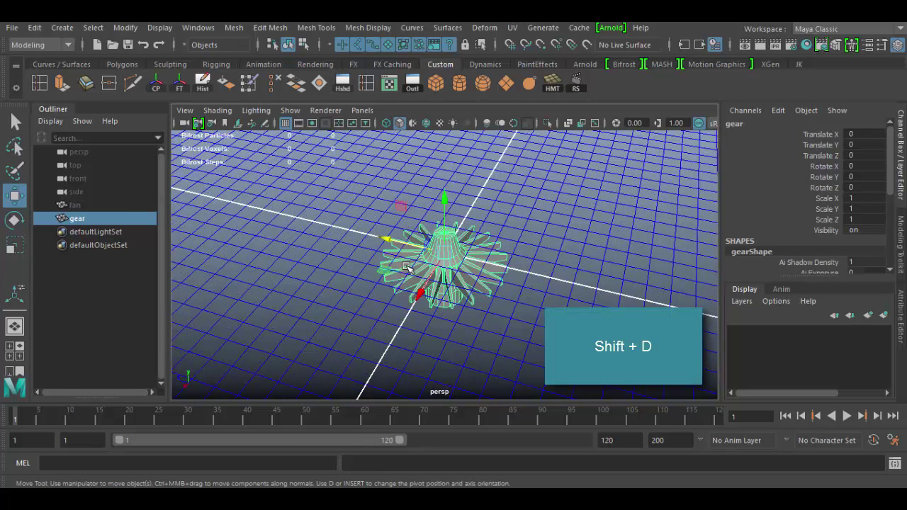
{"action": "key", "text": "shift+d"}
{"action": "left_click_drag", "start_coordinate": [386, 239], "coordinate": [279, 222]}
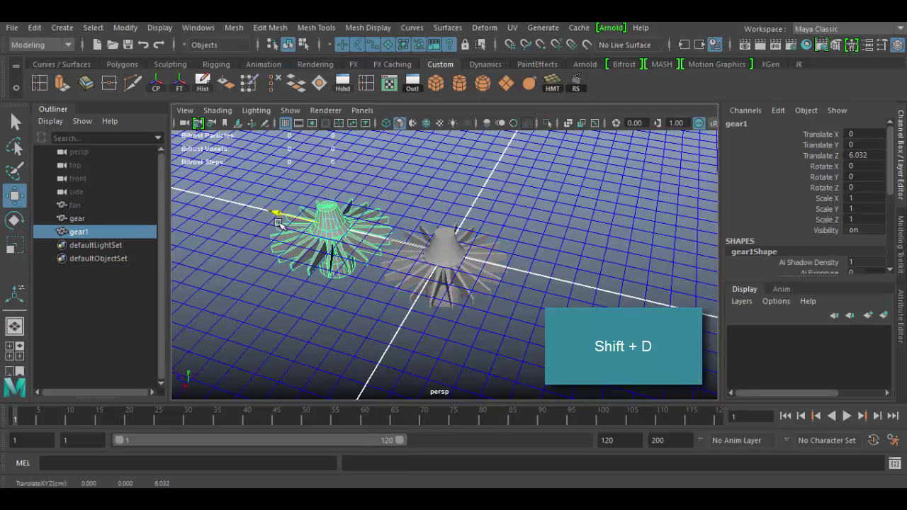
{"action": "scroll", "coordinate": [385, 322], "scroll_direction": "down", "scroll_amount": 2}
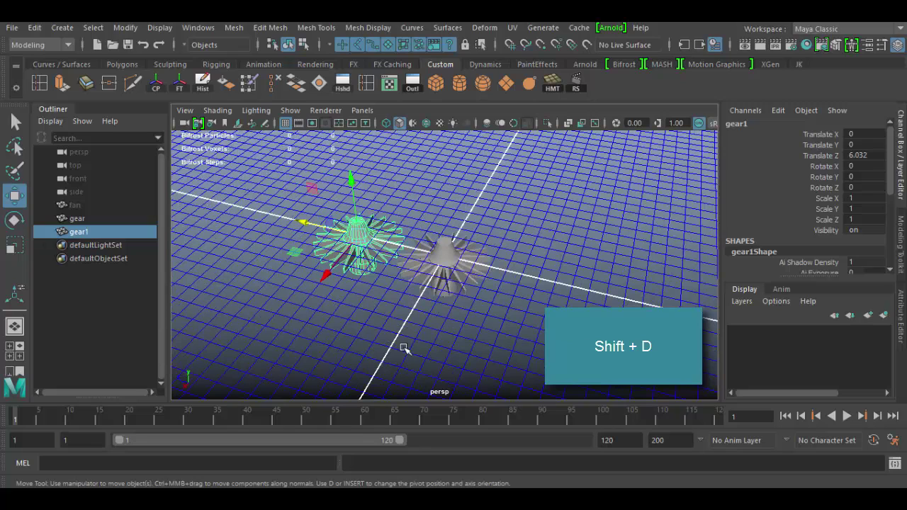
- Repeat Duplicate with Transform three more times to extend the evenly spaced row of gears along Z
{"action": "key", "text": "shift+d"}
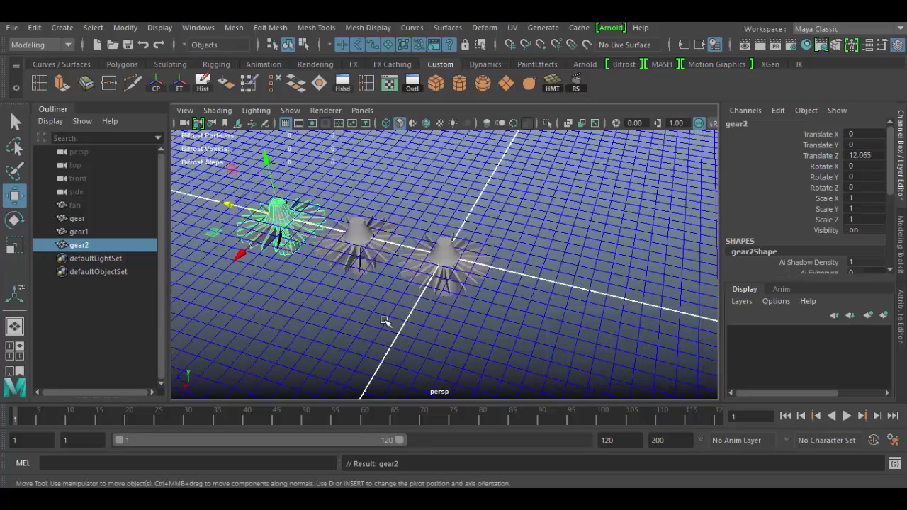
{"action": "key", "text": "shift+d"}
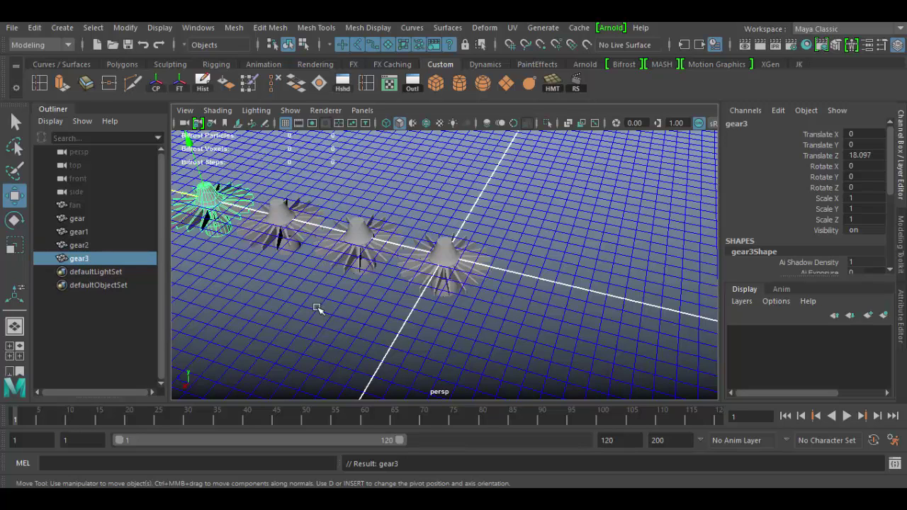
{"action": "key", "text": "shift+d"}
{"action": "scroll", "coordinate": [317, 309], "scroll_direction": "down", "scroll_amount": 4}
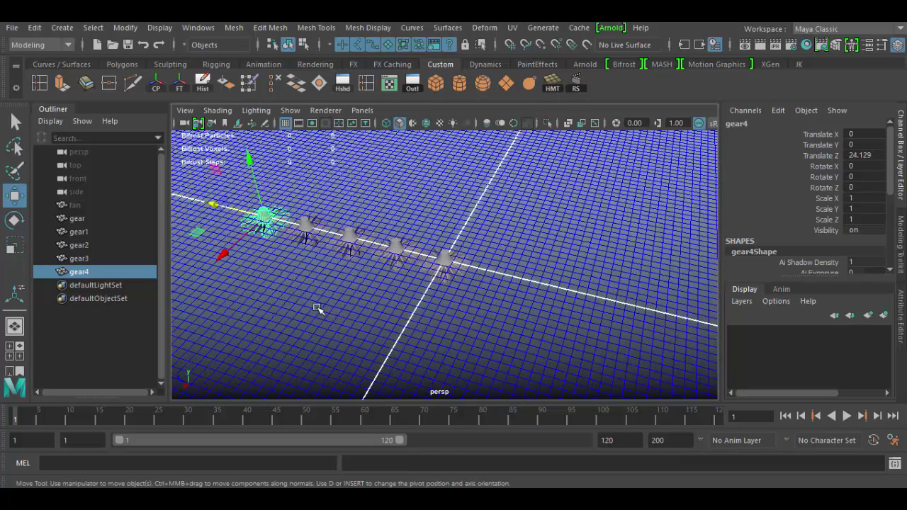
- Select the four duplicated gears and delete them, keeping the original
{"action": "left_click_drag", "start_coordinate": [318, 333], "coordinate": [396, 322], "text": "alt"}
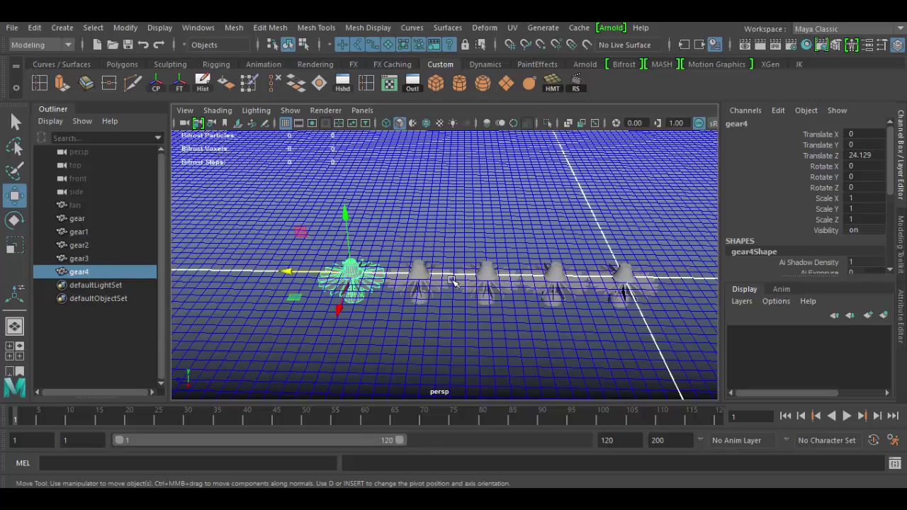
{"action": "left_click", "coordinate": [562, 284], "text": "shift"}
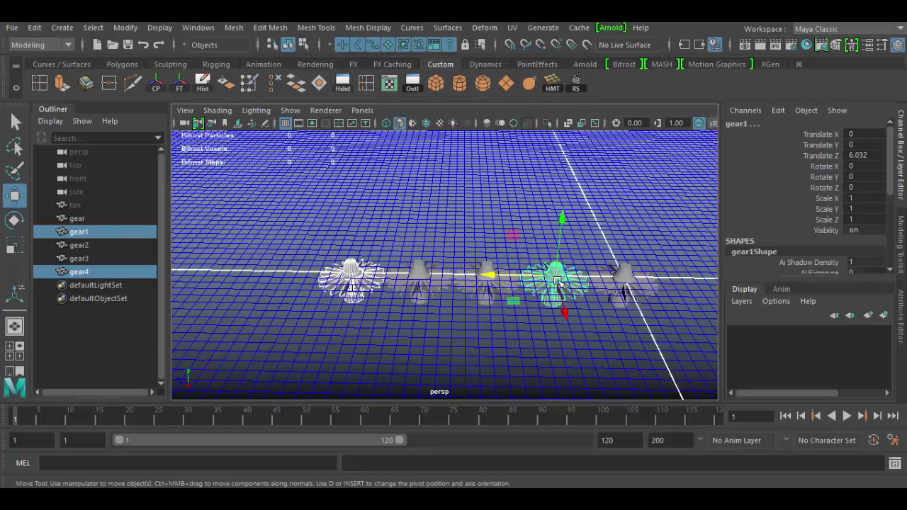
{"action": "left_click_drag", "start_coordinate": [284, 245], "coordinate": [580, 338]}
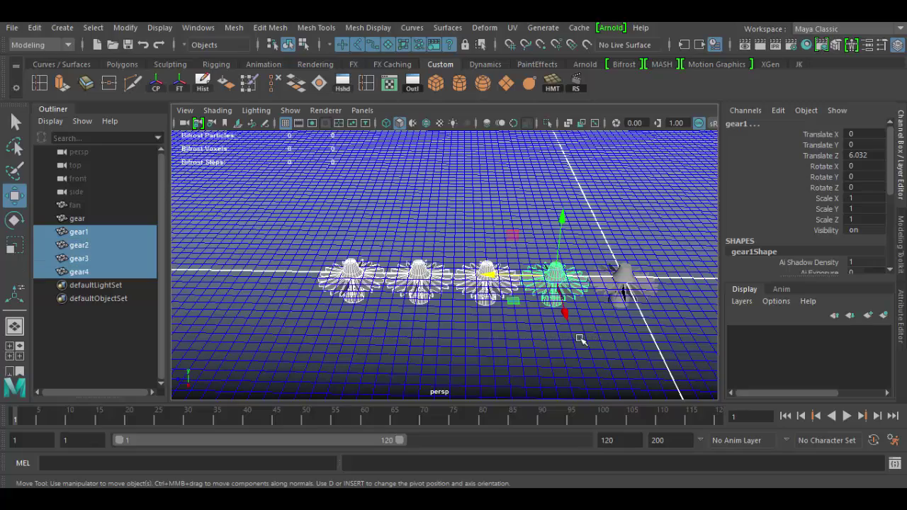
{"action": "key", "text": "Delete"}
- Select the original gear and turn off the grid in the perspective view
{"action": "left_click", "coordinate": [624, 281]}
{"action": "left_click_drag", "start_coordinate": [623, 363], "coordinate": [389, 295], "text": "alt"}
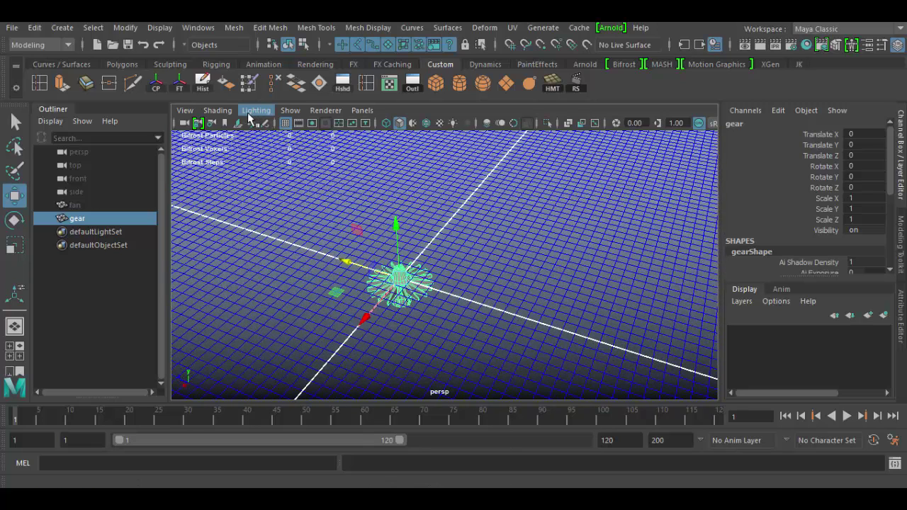
{"action": "left_click", "coordinate": [285, 123]}
{"action": "right_click_drag", "start_coordinate": [518, 265], "coordinate": [555, 371], "text": "alt"}
{"action": "middle_click_drag", "start_coordinate": [506, 353], "coordinate": [579, 321], "text": "alt"}
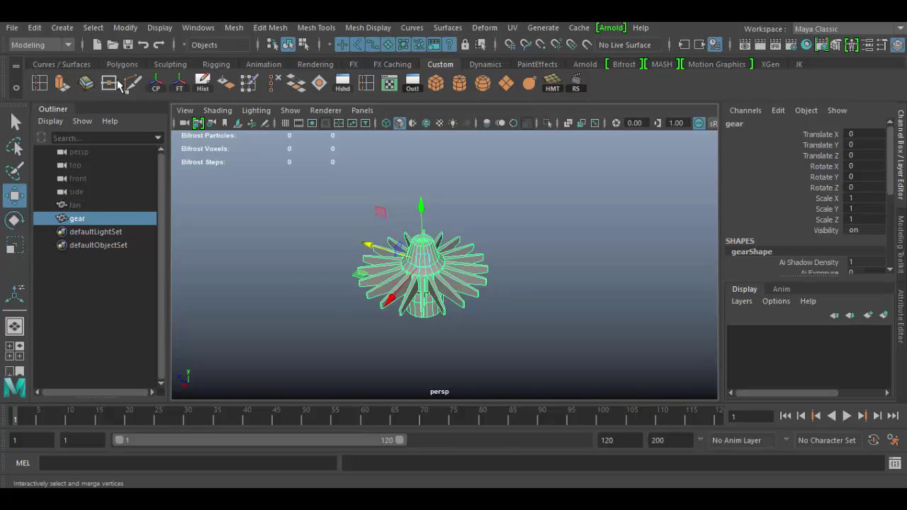
- Open the Duplicate Special options, reset them to defaults, and resize the dialog so all options fit beside the gear
{"action": "left_click", "coordinate": [33, 28]}
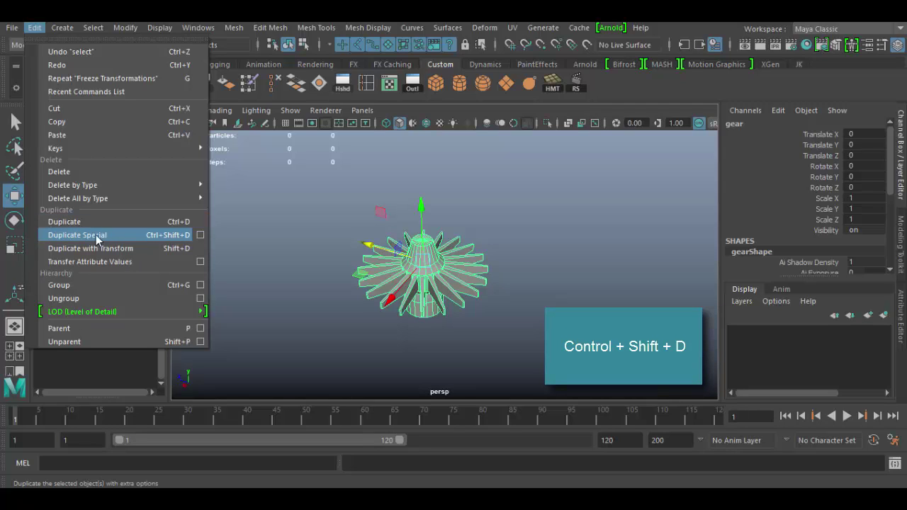
{"action": "left_click", "coordinate": [201, 235]}
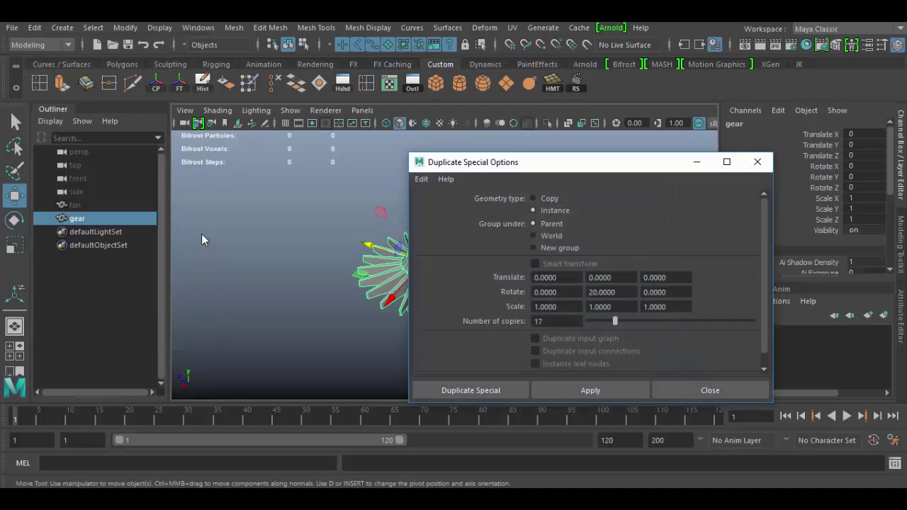
{"action": "left_click_drag", "start_coordinate": [479, 166], "coordinate": [485, 150]}
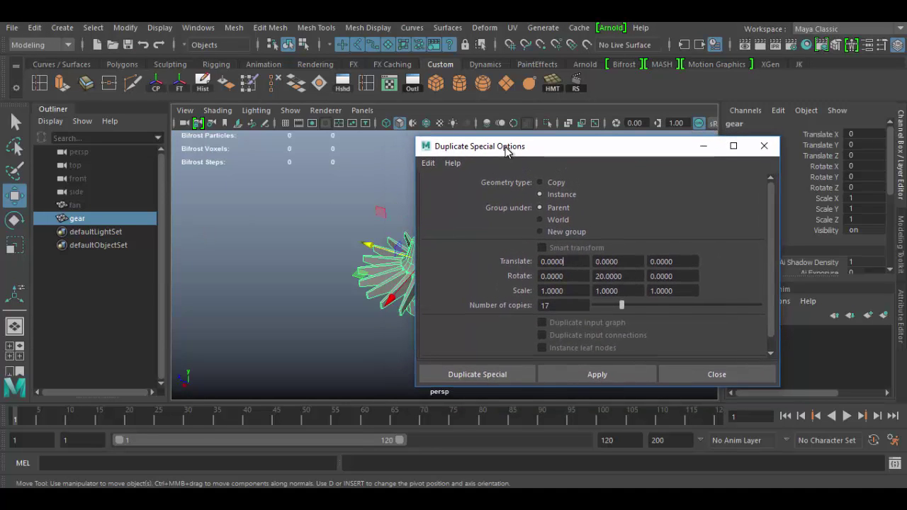
{"action": "left_click", "coordinate": [428, 164]}
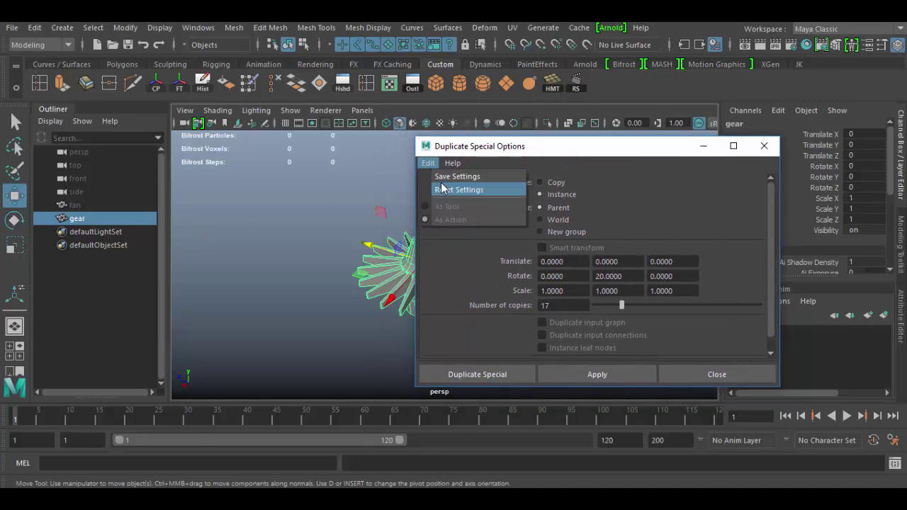
{"action": "left_click", "coordinate": [442, 189]}
{"action": "left_click_drag", "start_coordinate": [488, 149], "coordinate": [599, 110]}
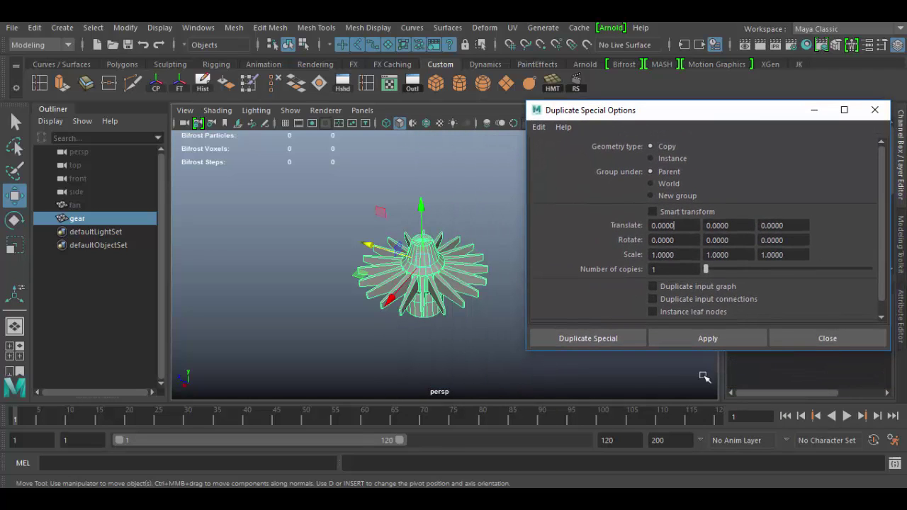
{"action": "left_click_drag", "start_coordinate": [713, 352], "coordinate": [721, 373]}
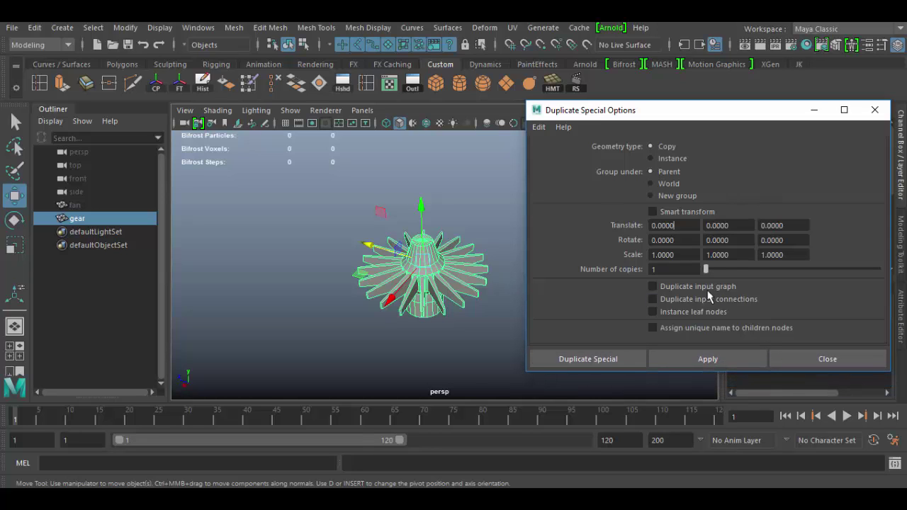
- Examine the X, Y and Z translate values in the Duplicate Special options
{"action": "left_click_drag", "start_coordinate": [449, 348], "coordinate": [378, 340], "text": "alt"}
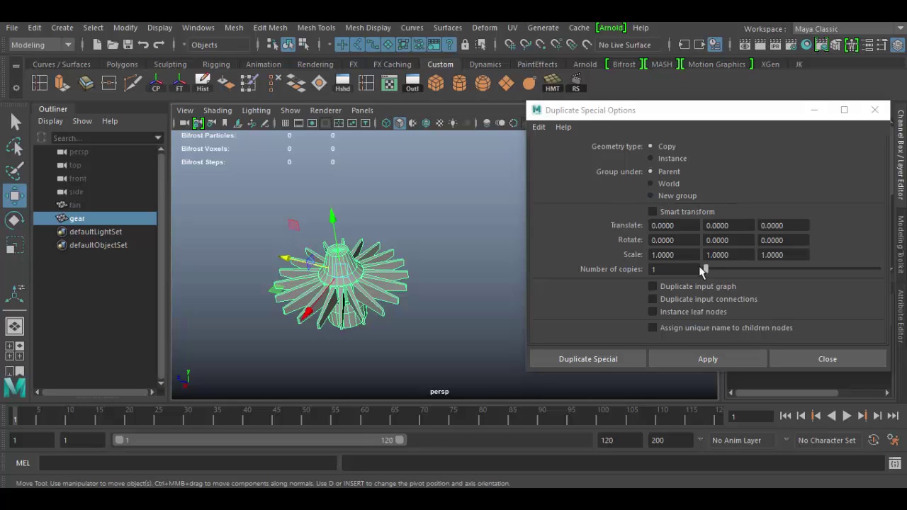
{"action": "left_click", "coordinate": [691, 225]}
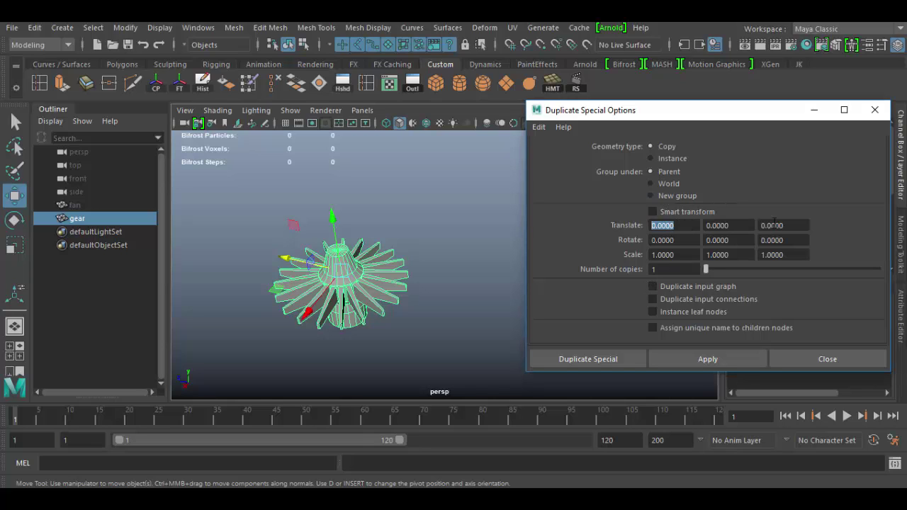
{"action": "left_click", "coordinate": [724, 226]}
{"action": "left_click", "coordinate": [774, 226]}
{"action": "double_click", "coordinate": [775, 224]}
{"action": "left_click", "coordinate": [682, 225]}
{"action": "left_click", "coordinate": [713, 227]}
{"action": "left_click", "coordinate": [769, 227]}
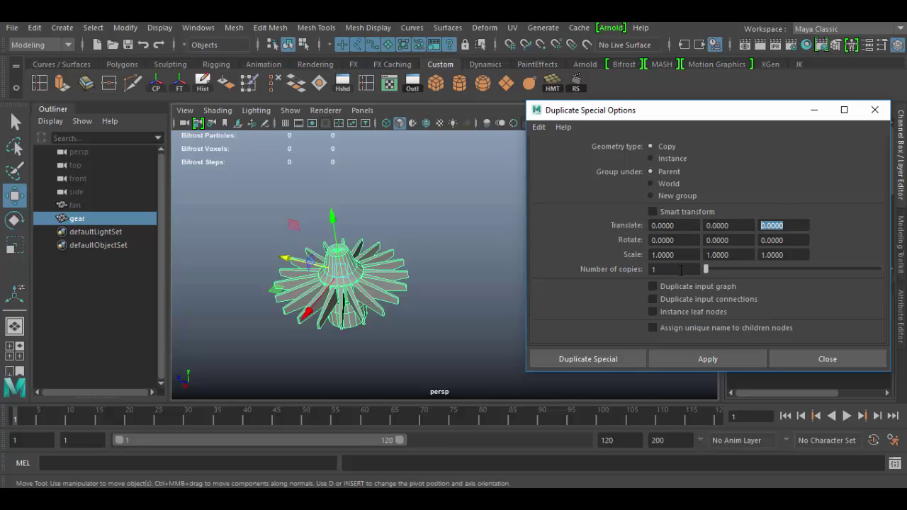
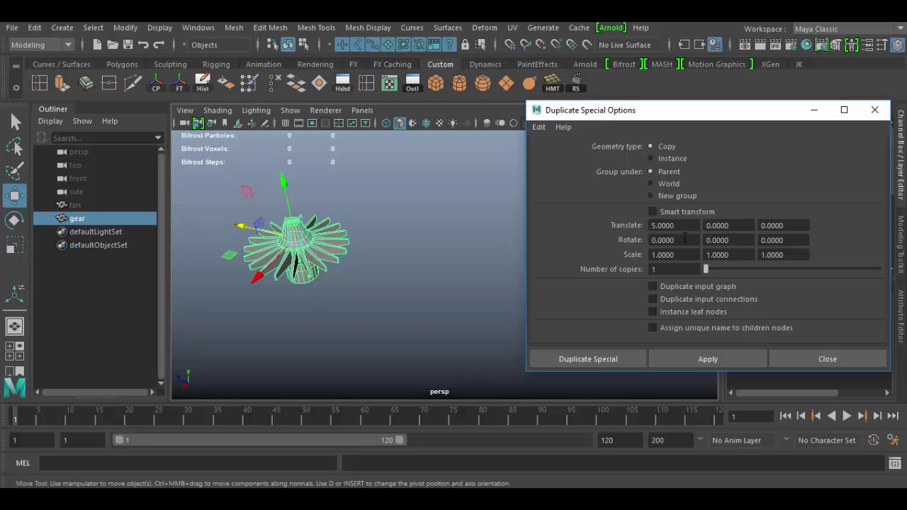
- Set the Y rotation to 5 and the number of copies to 8, and duplicate the gear with these Duplicate Special settings
{"action": "left_click_drag", "start_coordinate": [741, 239], "coordinate": [704, 242]}
{"action": "type", "text": "5"}
{"action": "left_click", "coordinate": [718, 270]}
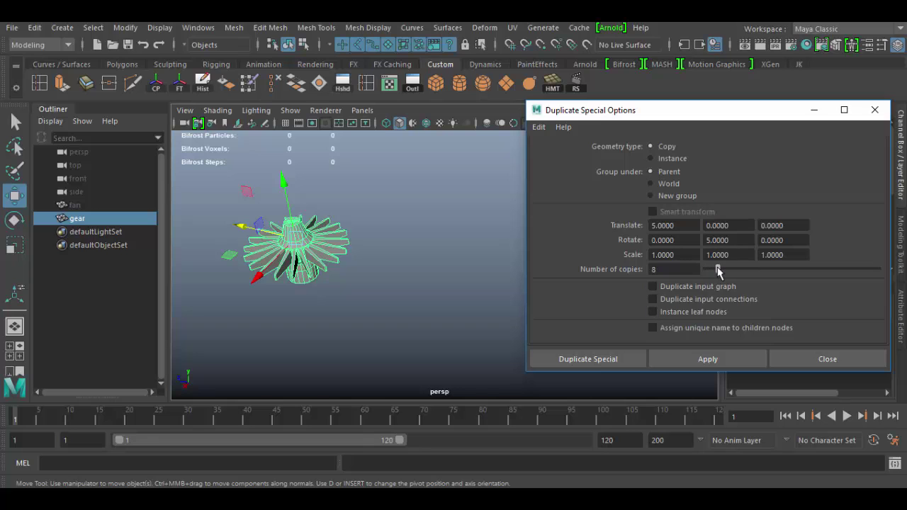
{"action": "left_click", "coordinate": [708, 356]}
{"action": "scroll", "coordinate": [405, 332], "scroll_direction": "down", "scroll_amount": 3}
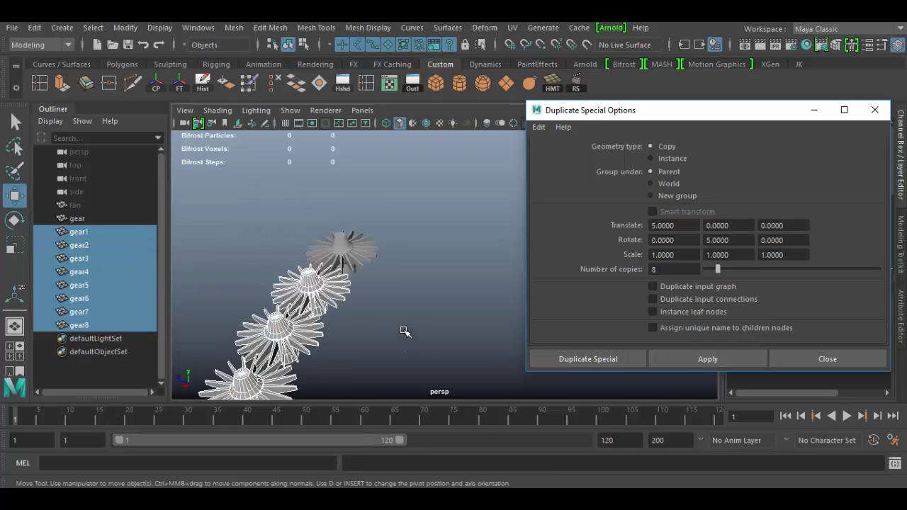
- Examine the row of gear copies from several angles and select gear1, gear2 and gear3 individually in the Outliner
{"action": "left_click_drag", "start_coordinate": [421, 340], "coordinate": [377, 350], "text": "alt"}
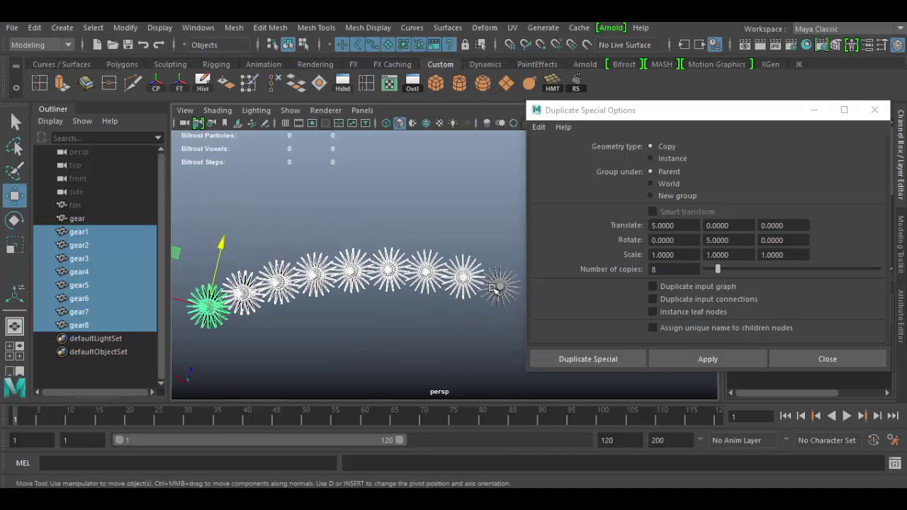
{"action": "left_click_drag", "start_coordinate": [328, 367], "coordinate": [391, 325], "text": "alt"}
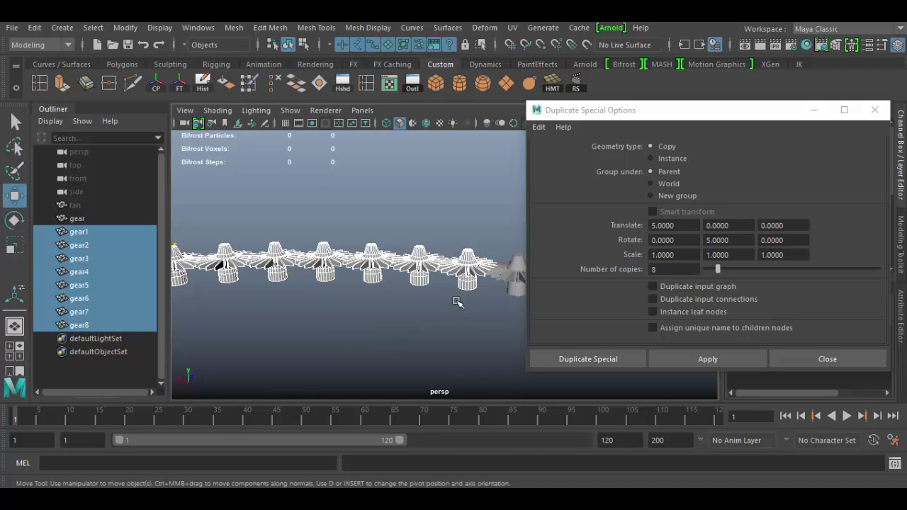
{"action": "middle_click_drag", "start_coordinate": [453, 275], "coordinate": [375, 297], "text": "alt"}
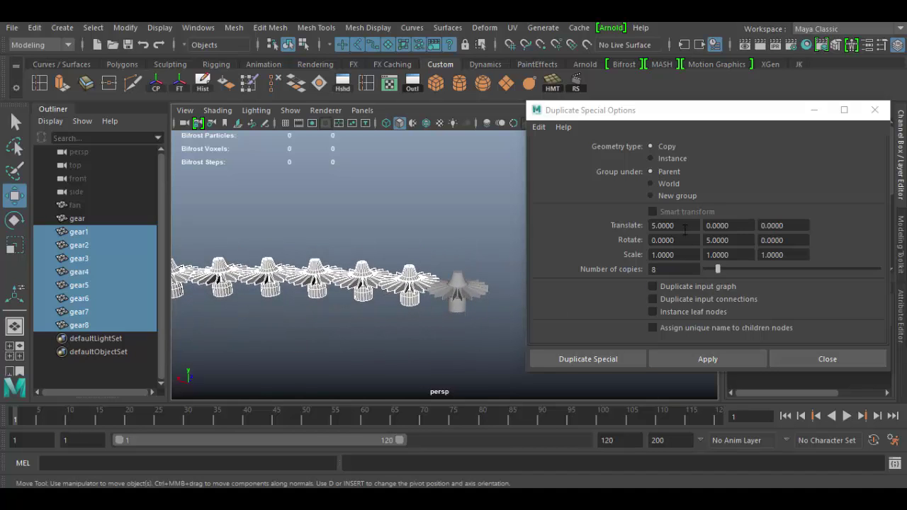
{"action": "left_click_drag", "start_coordinate": [685, 228], "coordinate": [626, 231]}
{"action": "right_click_drag", "start_coordinate": [437, 287], "coordinate": [450, 334], "text": "alt"}
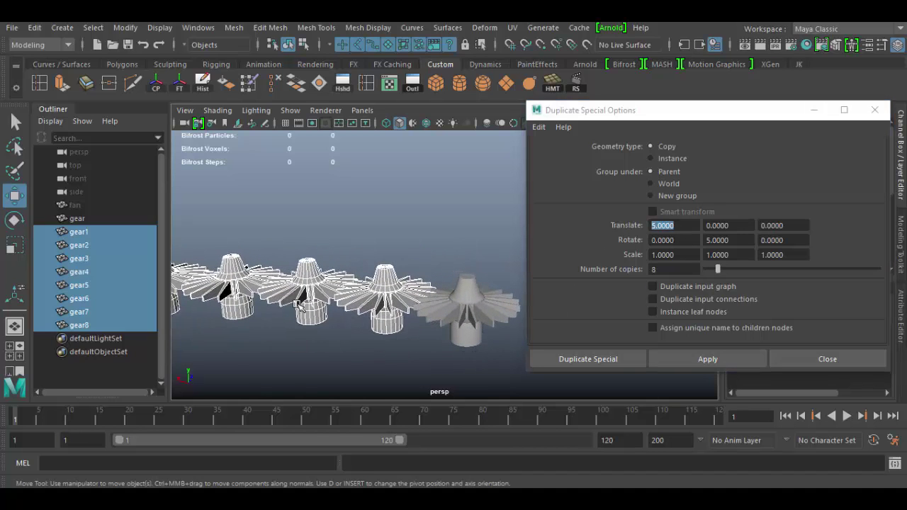
{"action": "left_click_drag", "start_coordinate": [246, 316], "coordinate": [417, 310], "text": "alt"}
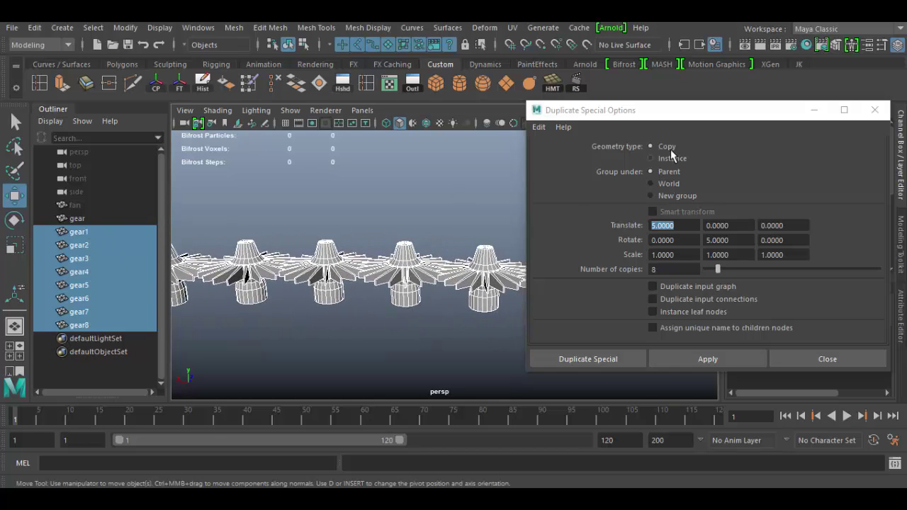
{"action": "left_click", "coordinate": [79, 233]}
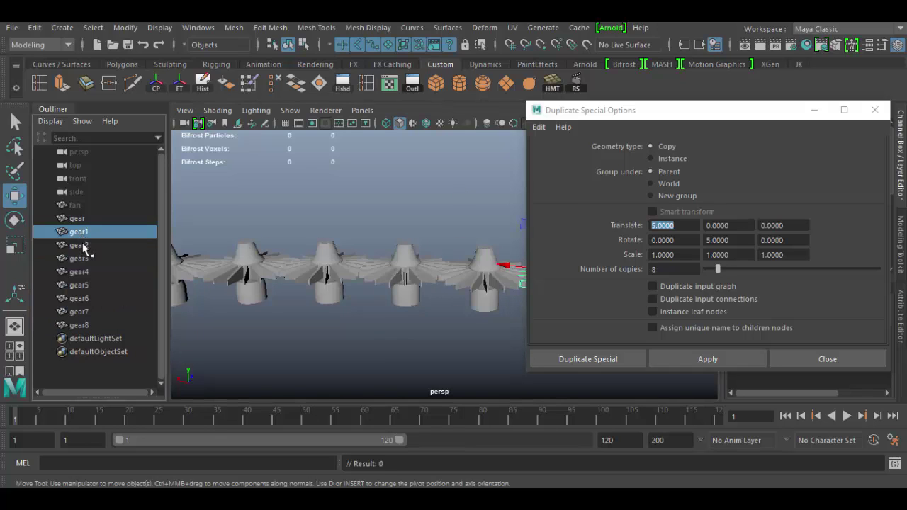
{"action": "left_click", "coordinate": [81, 245]}
{"action": "left_click", "coordinate": [84, 258]}
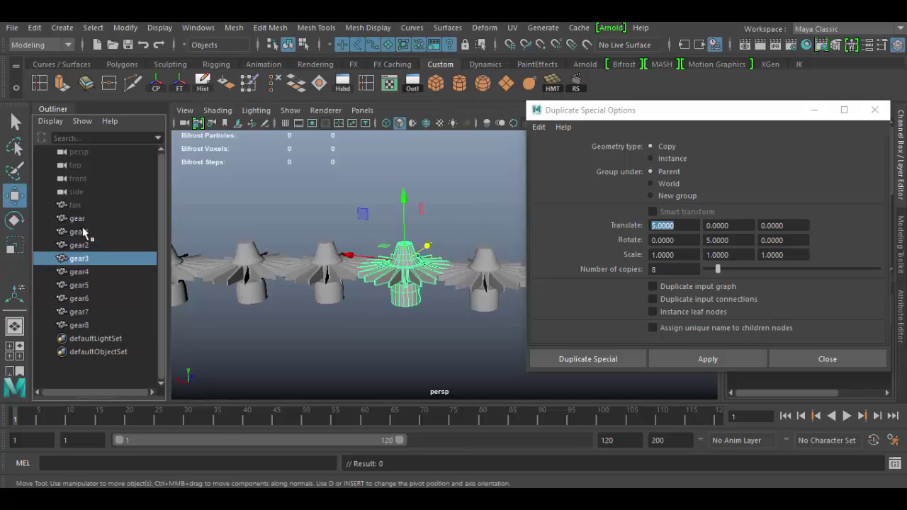
{"action": "left_click", "coordinate": [81, 232]}
- Show shape nodes in the Outliner and inspect the separate shapes under gear1 and gear2, collapsing both again
{"action": "left_click", "coordinate": [50, 122]}
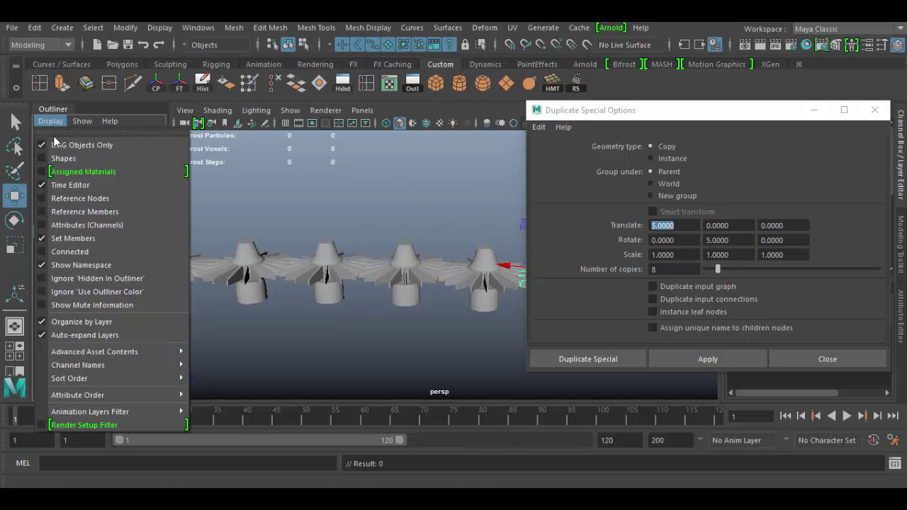
{"action": "left_click", "coordinate": [60, 159]}
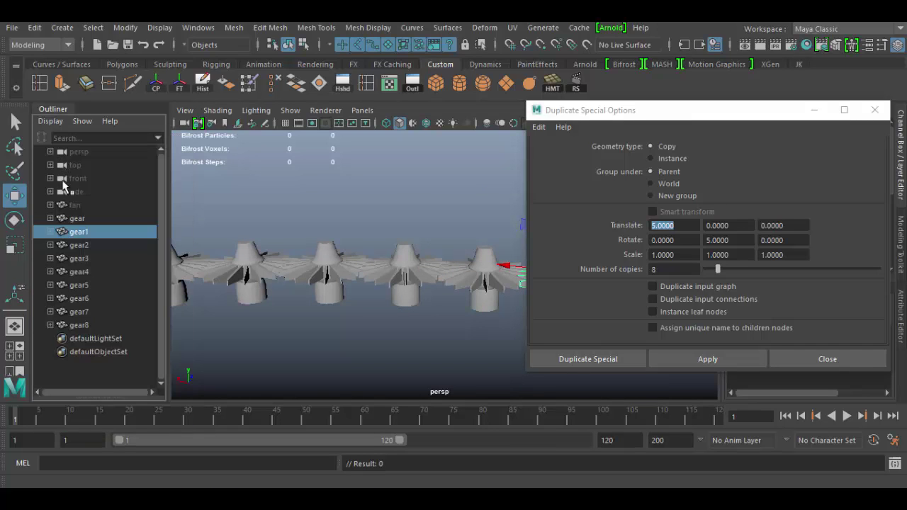
{"action": "left_click", "coordinate": [50, 232]}
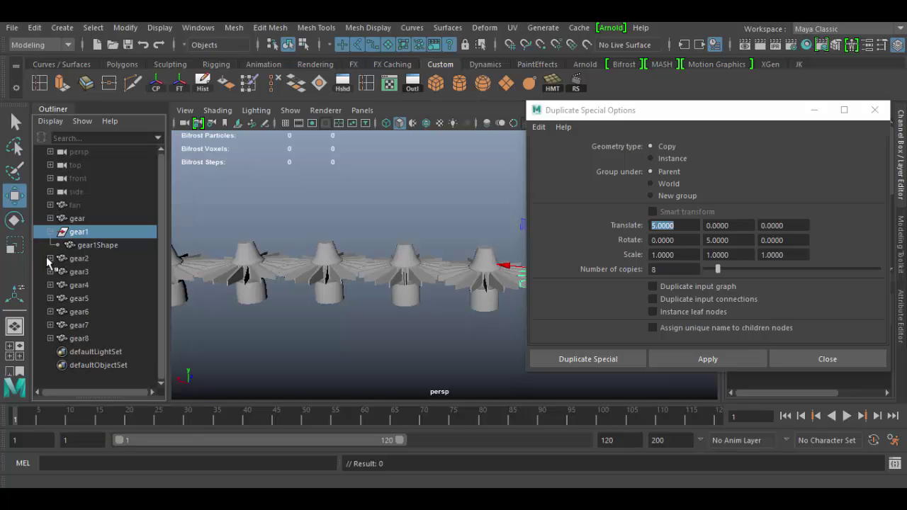
{"action": "left_click", "coordinate": [50, 259]}
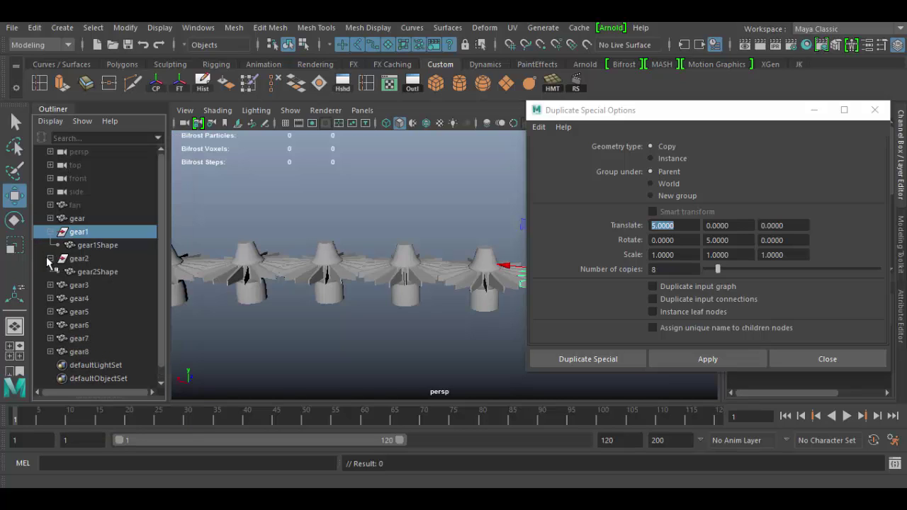
{"action": "left_click", "coordinate": [110, 248]}
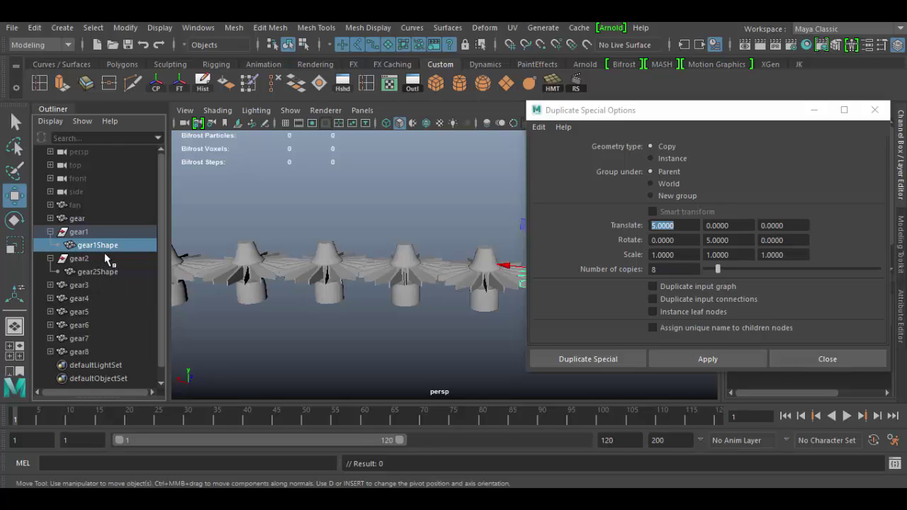
{"action": "left_click", "coordinate": [105, 273]}
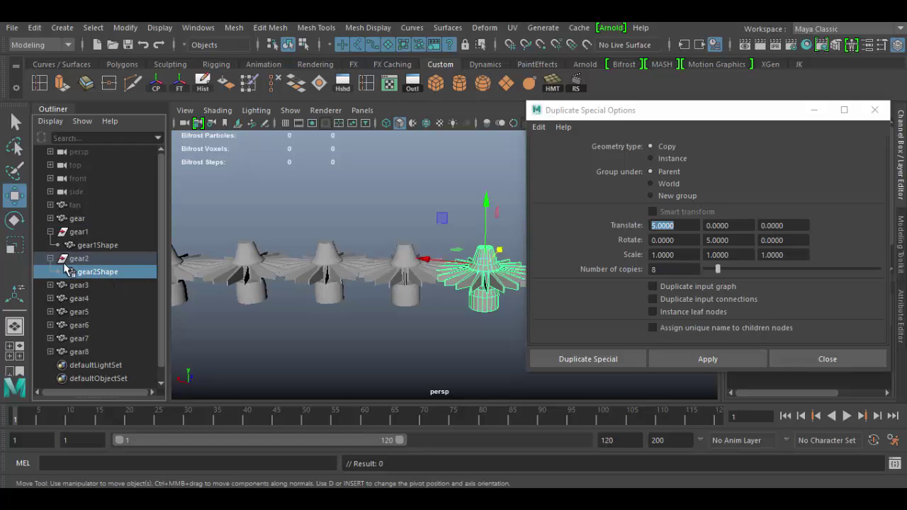
{"action": "left_click", "coordinate": [51, 258]}
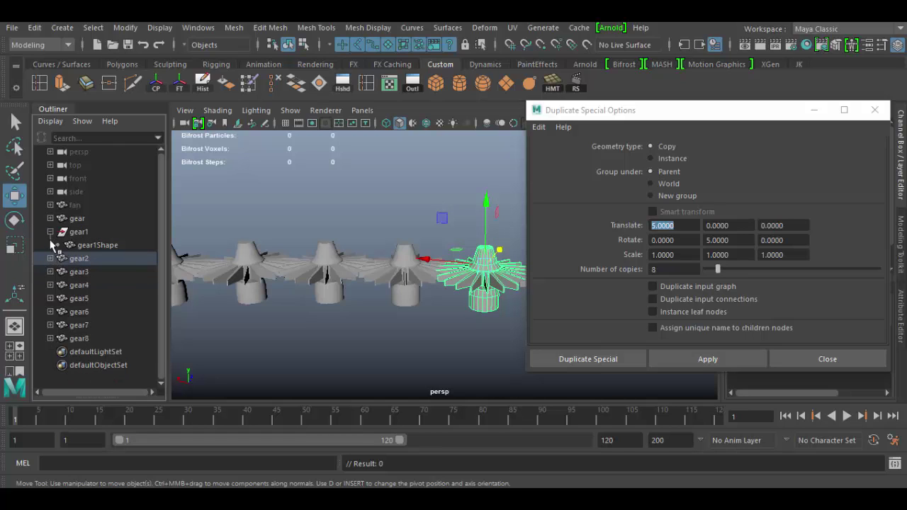
{"action": "left_click", "coordinate": [50, 232]}
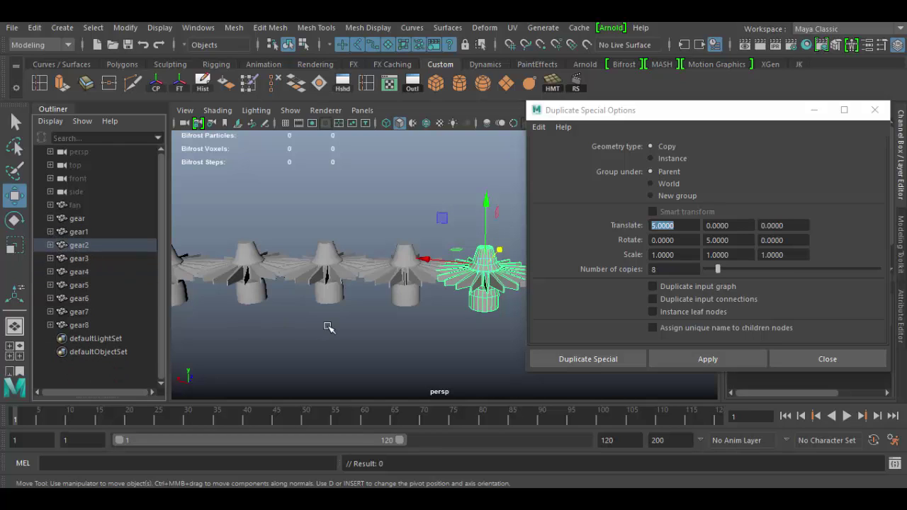
- Undo the recent selections and the eight-copy duplication, back to the single original gear
{"action": "left_click_drag", "start_coordinate": [339, 349], "coordinate": [329, 287], "text": "alt"}
{"action": "key", "text": "ctrl+z"}
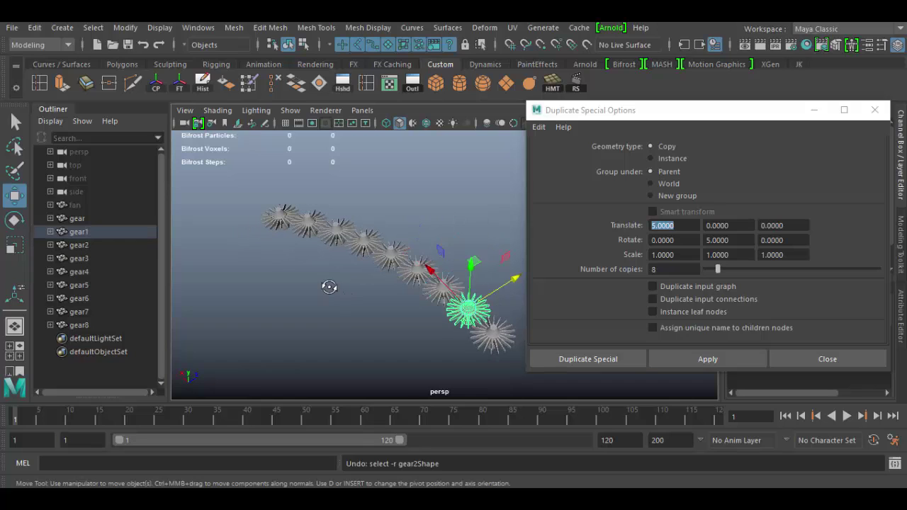
{"action": "key", "text": "ctrl+z"}
{"action": "key", "text": "ctrl+z"}
{"action": "key", "text": "ctrl+z"}
{"action": "key", "text": "ctrl+z"}
{"action": "key", "text": "ctrl+z"}
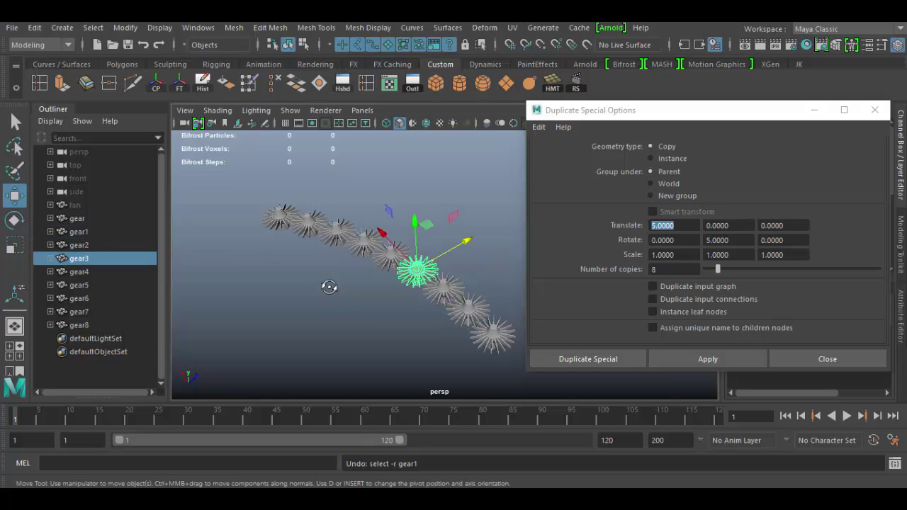
{"action": "key", "text": "ctrl+z"}
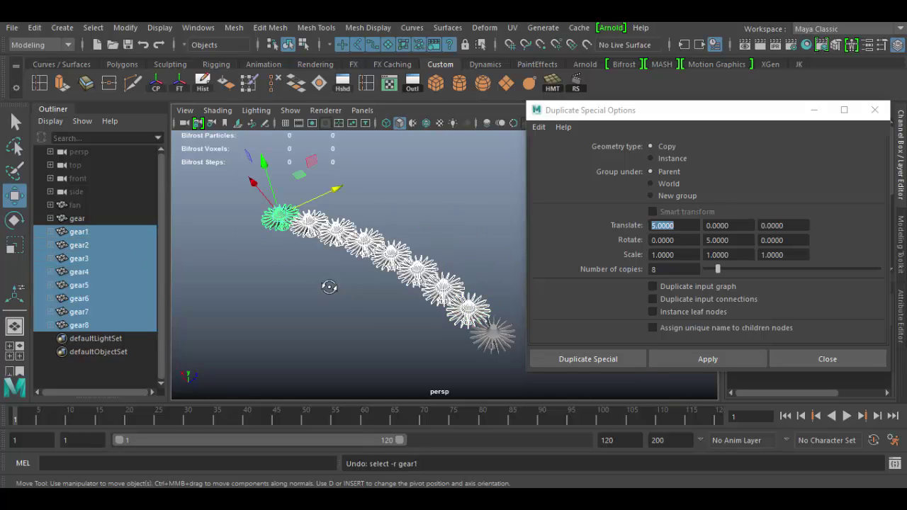
{"action": "key", "text": "ctrl+z"}
{"action": "mouse_move", "coordinate": [369, 336]}
{"action": "left_mouse_down", "text": "alt"}
{"action": "mouse_move", "coordinate": [419, 317]}
{"action": "mouse_move", "coordinate": [318, 310]}
{"action": "mouse_move", "coordinate": [291, 296]}
{"action": "mouse_move", "coordinate": [364, 328]}
{"action": "left_mouse_up", "text": "alt"}
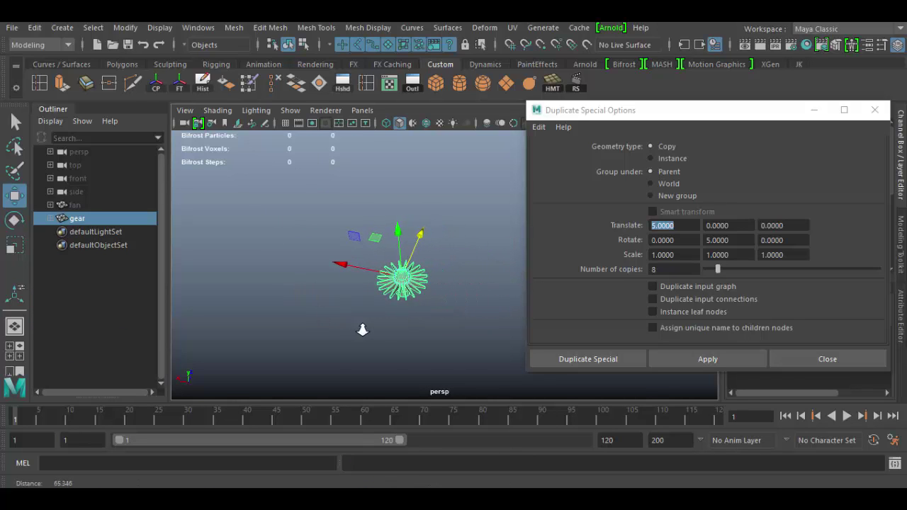
- Create eight instances of the gear with Duplicate Special, using geometry type Instance, Y rotation 20 and X translation 10
{"action": "left_click", "coordinate": [651, 158]}
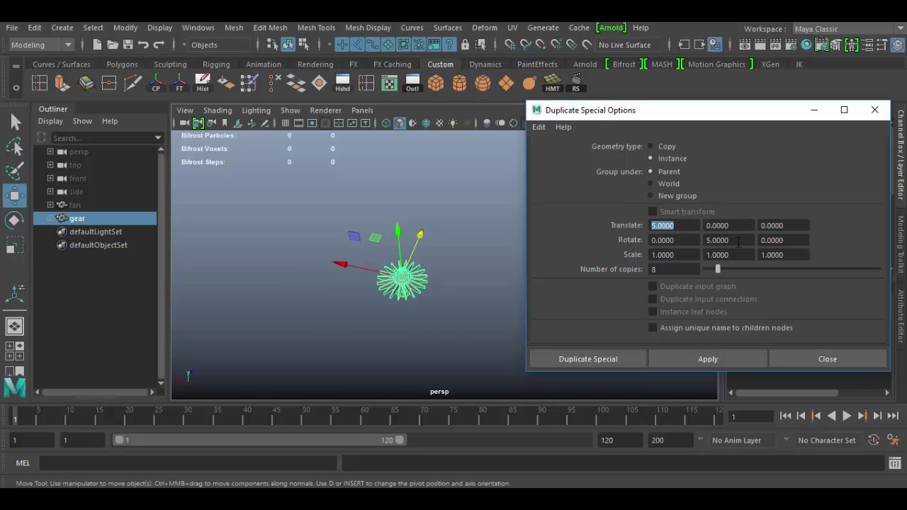
{"action": "left_click_drag", "start_coordinate": [738, 242], "coordinate": [685, 235]}
{"action": "type", "text": "20"}
{"action": "double_click", "coordinate": [687, 226]}
{"action": "type", "text": "10"}
{"action": "left_click", "coordinate": [708, 360]}
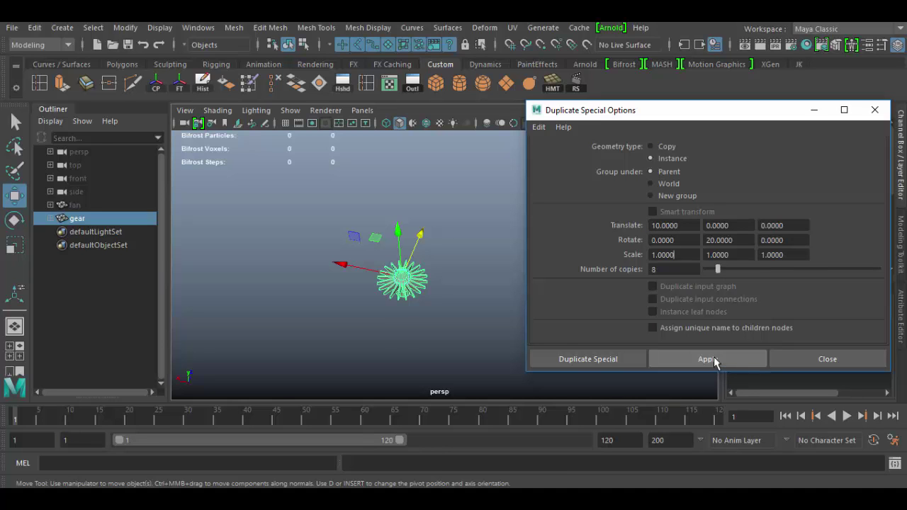
- Examine the arc of gear instances in the perspective view, selecting the original gear and neighbouring instances one at a time
{"action": "left_click_drag", "start_coordinate": [407, 350], "coordinate": [354, 330], "text": "alt"}
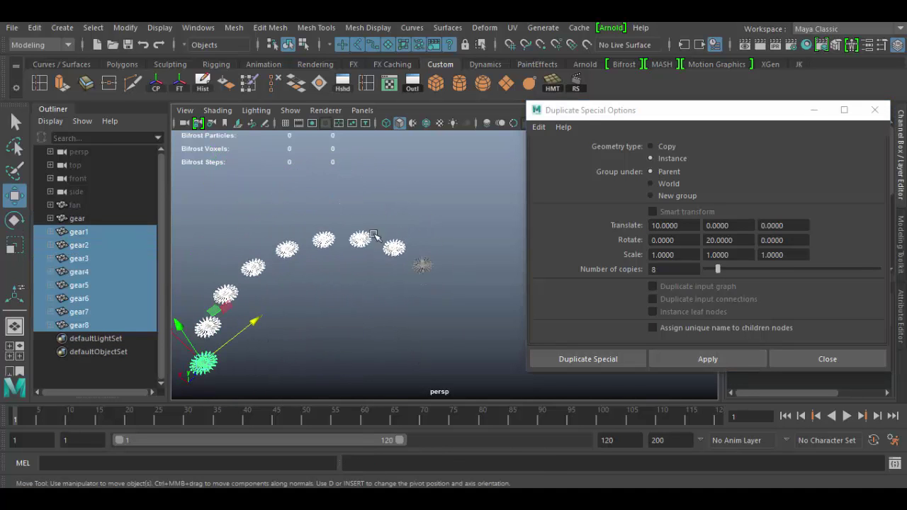
{"action": "left_click_drag", "start_coordinate": [368, 288], "coordinate": [350, 286], "text": "alt"}
{"action": "scroll", "coordinate": [497, 381], "scroll_direction": "up", "scroll_amount": 5}
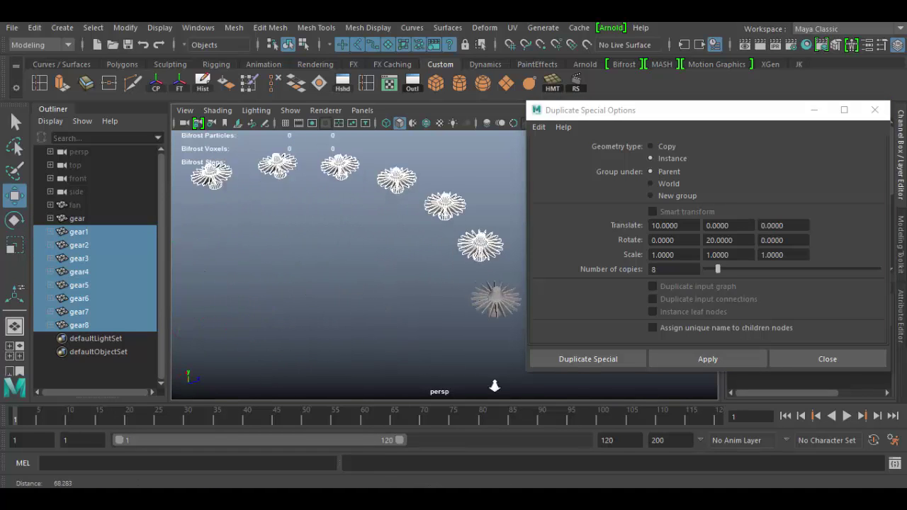
{"action": "left_click_drag", "start_coordinate": [448, 329], "coordinate": [394, 340], "text": "alt"}
{"action": "left_click", "coordinate": [439, 327]}
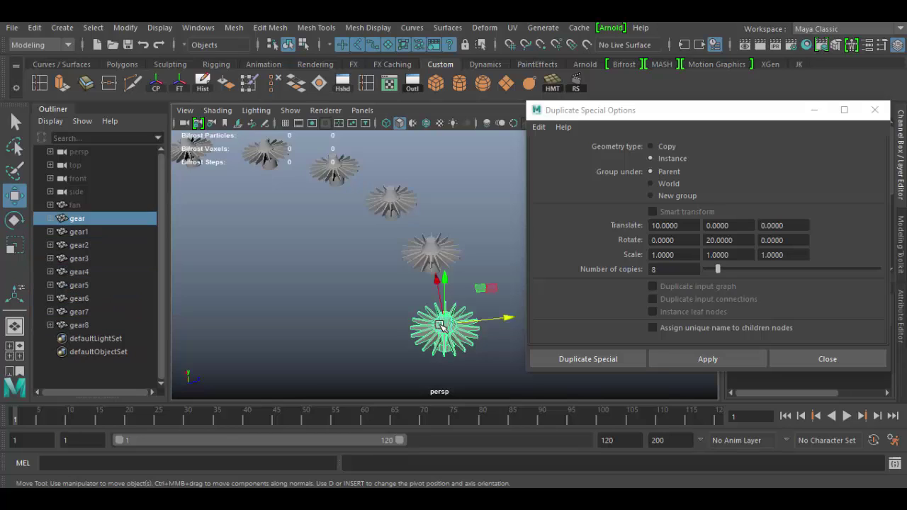
{"action": "left_click", "coordinate": [435, 251]}
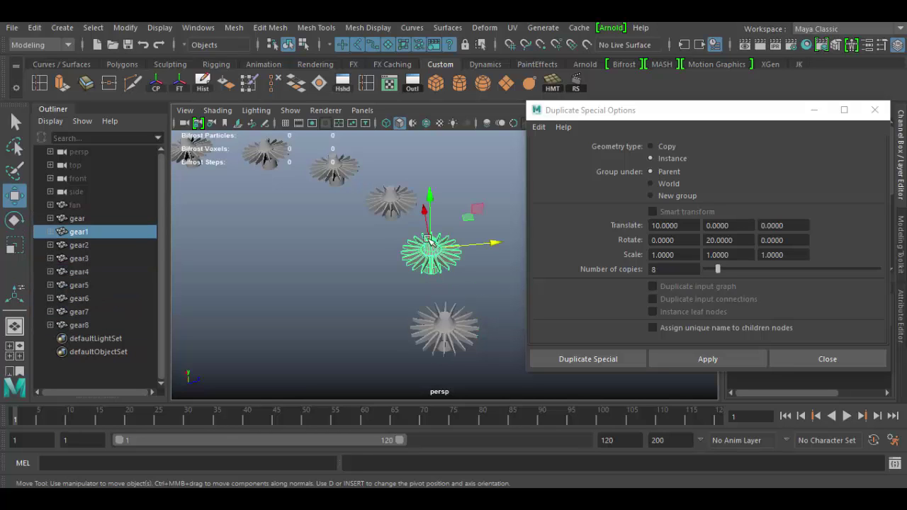
{"action": "left_click", "coordinate": [390, 197]}
{"action": "left_click", "coordinate": [341, 167]}
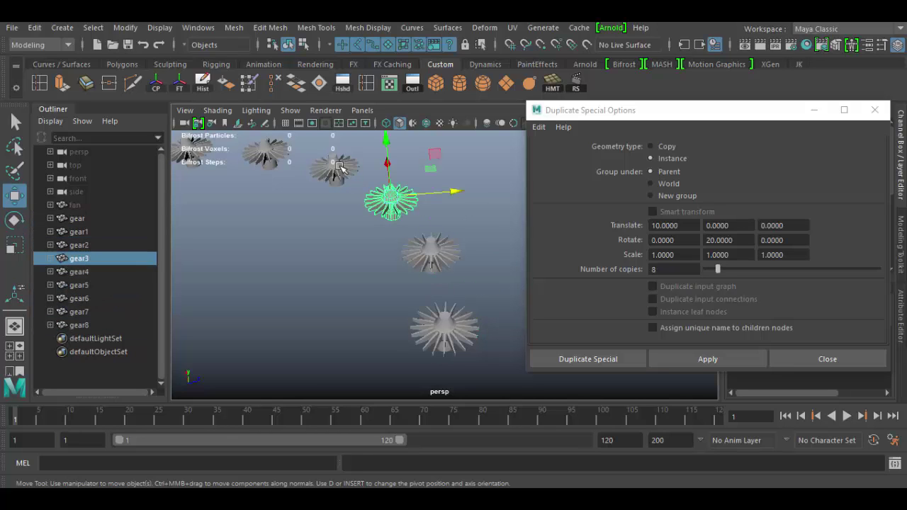
{"action": "left_click", "coordinate": [400, 206]}
{"action": "left_click", "coordinate": [437, 264]}
{"action": "left_click", "coordinate": [445, 317]}
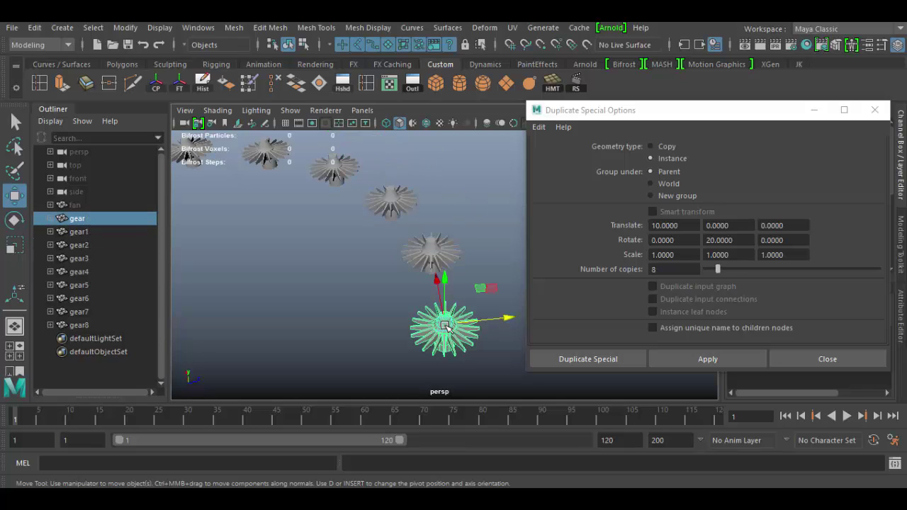
- Select gear1, gear2, gear3 and the original gear one by one in the Outliner to compare them
{"action": "left_click", "coordinate": [87, 230]}
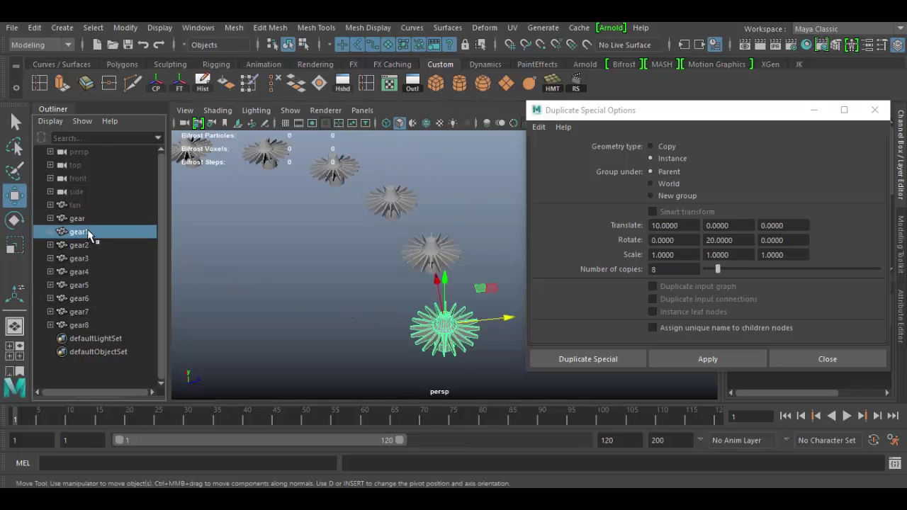
{"action": "left_click", "coordinate": [90, 244]}
{"action": "left_click", "coordinate": [88, 259]}
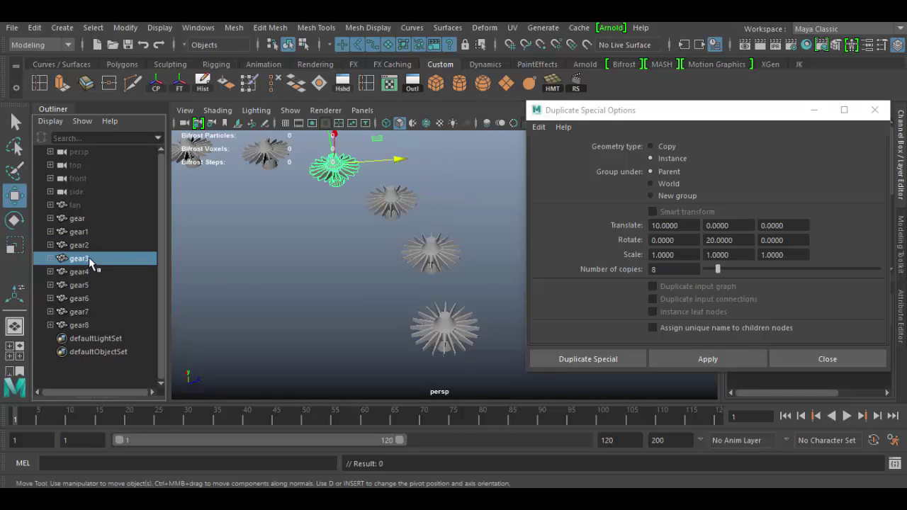
{"action": "left_click", "coordinate": [88, 219]}
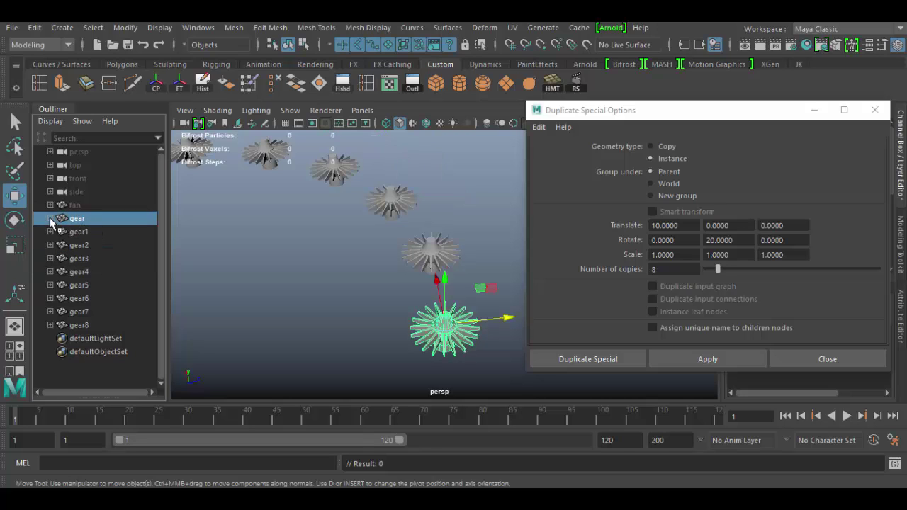
- Examine the shape nodes under gear, gear1 and gear2 in the Outliner, selecting each one and collapsing the hierarchies
{"action": "left_click", "coordinate": [50, 121]}
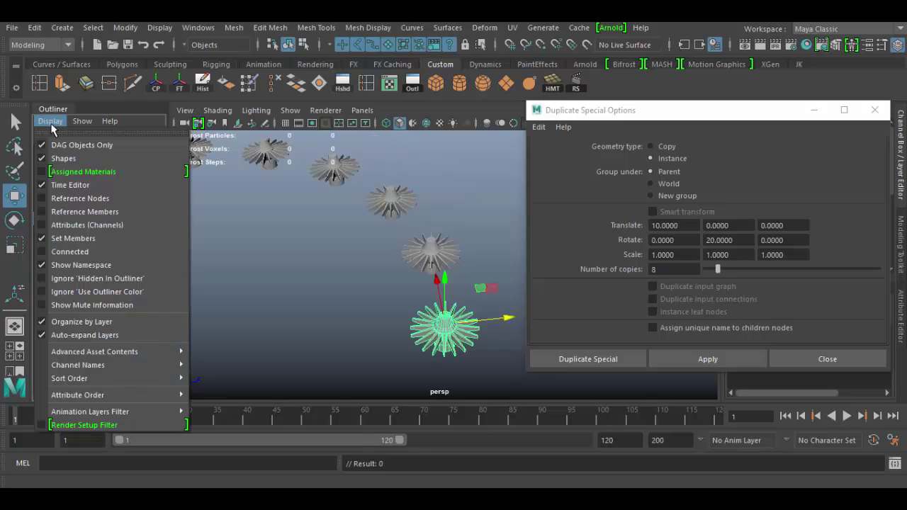
{"action": "left_click", "coordinate": [60, 159]}
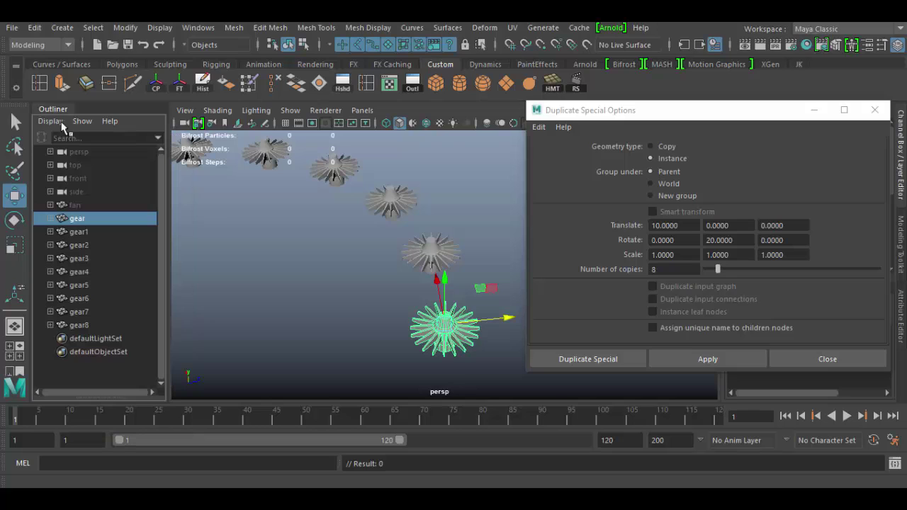
{"action": "left_click", "coordinate": [51, 219]}
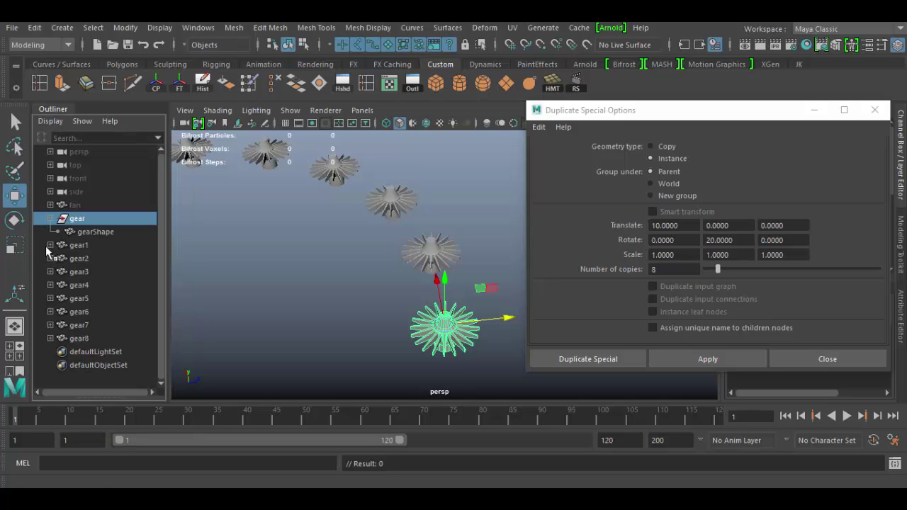
{"action": "left_click", "coordinate": [51, 245]}
{"action": "left_click", "coordinate": [103, 258]}
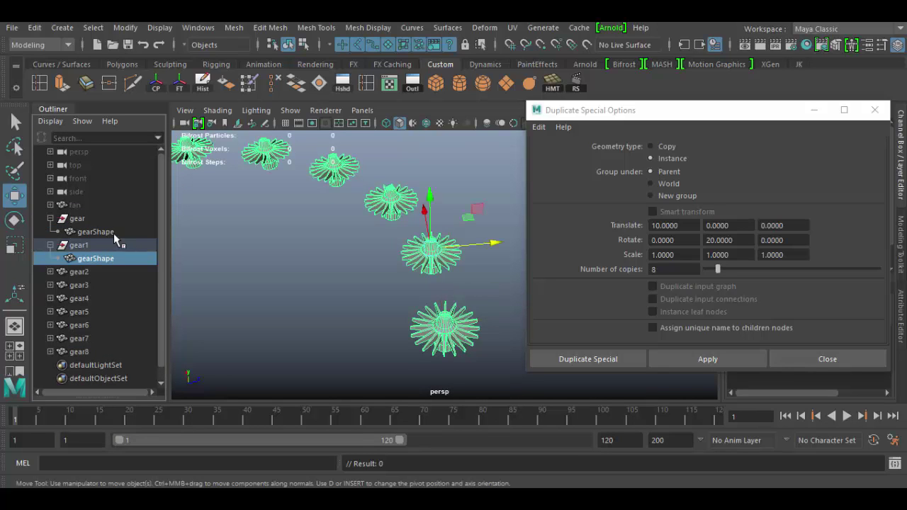
{"action": "left_click", "coordinate": [114, 233]}
{"action": "left_click", "coordinate": [50, 272]}
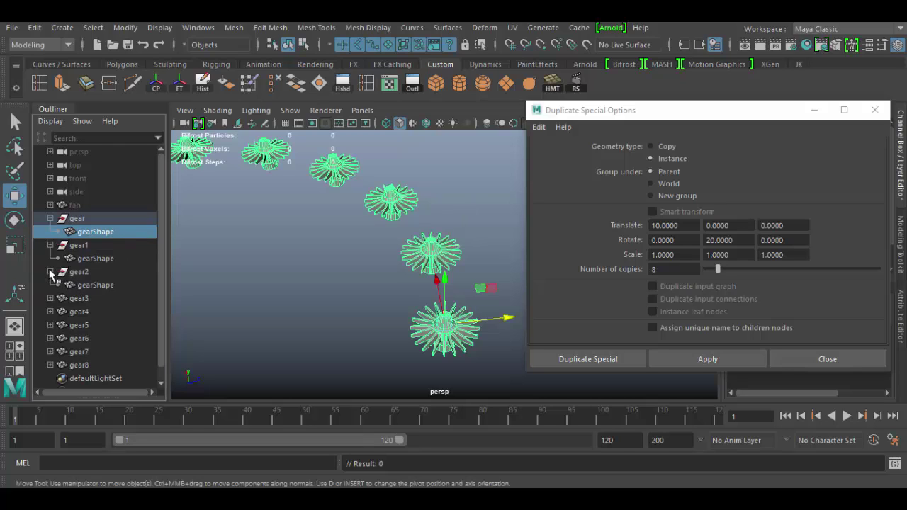
{"action": "left_click", "coordinate": [97, 286]}
{"action": "left_click", "coordinate": [51, 273]}
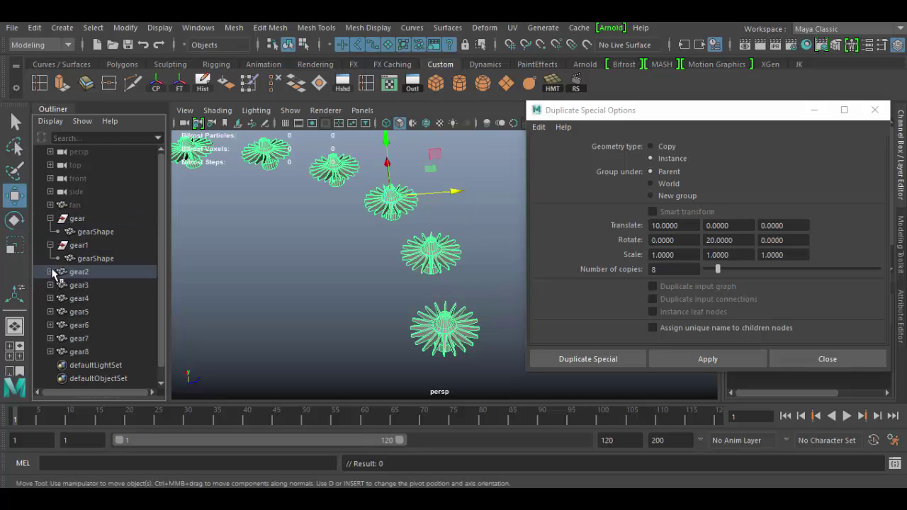
{"action": "left_click", "coordinate": [50, 246]}
{"action": "left_click", "coordinate": [51, 218]}
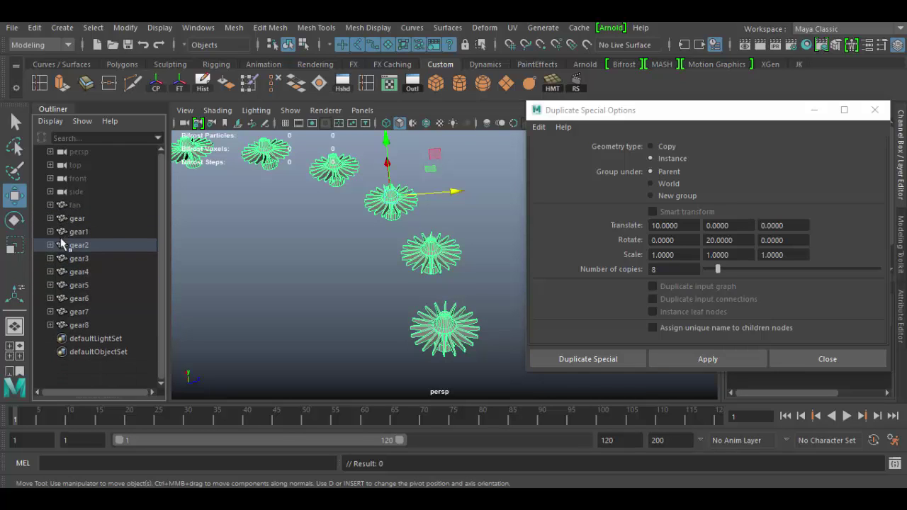
- Select the faces of the cylindrical band at the base of the original gear in face mode
{"action": "left_click", "coordinate": [77, 220]}
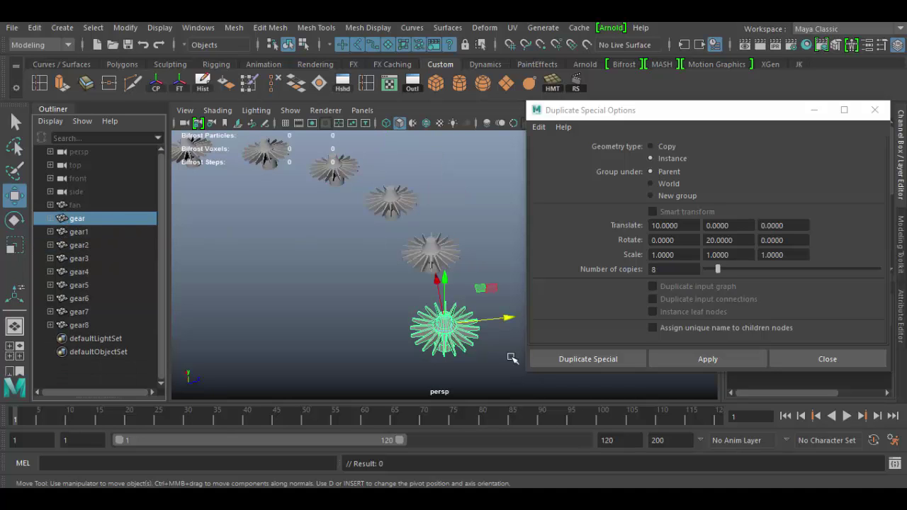
{"action": "left_click_drag", "start_coordinate": [449, 371], "coordinate": [361, 340], "text": "alt"}
{"action": "right_click_drag", "start_coordinate": [362, 369], "coordinate": [441, 380], "text": "alt"}
{"action": "left_click_drag", "start_coordinate": [439, 381], "coordinate": [307, 285], "text": "alt"}
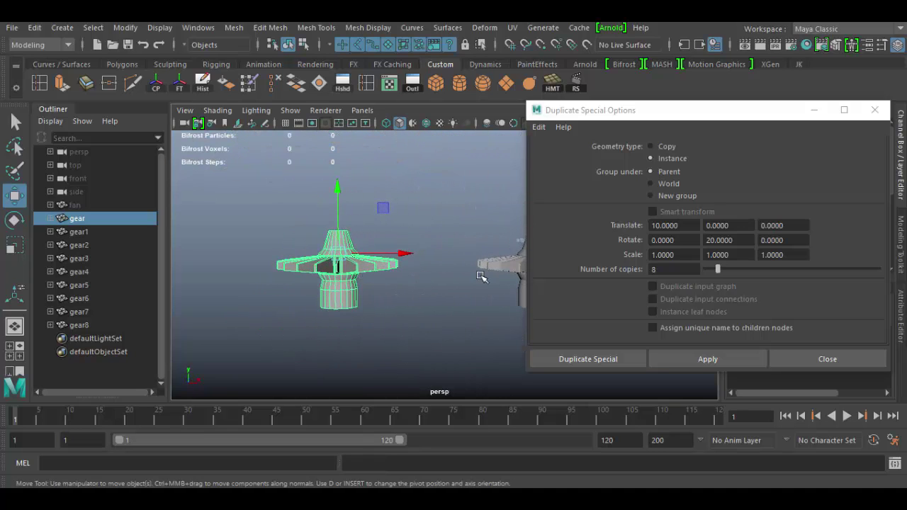
{"action": "scroll", "coordinate": [334, 301], "scroll_direction": "up", "scroll_amount": 3}
{"action": "left_click_drag", "start_coordinate": [350, 341], "coordinate": [359, 320], "text": "alt"}
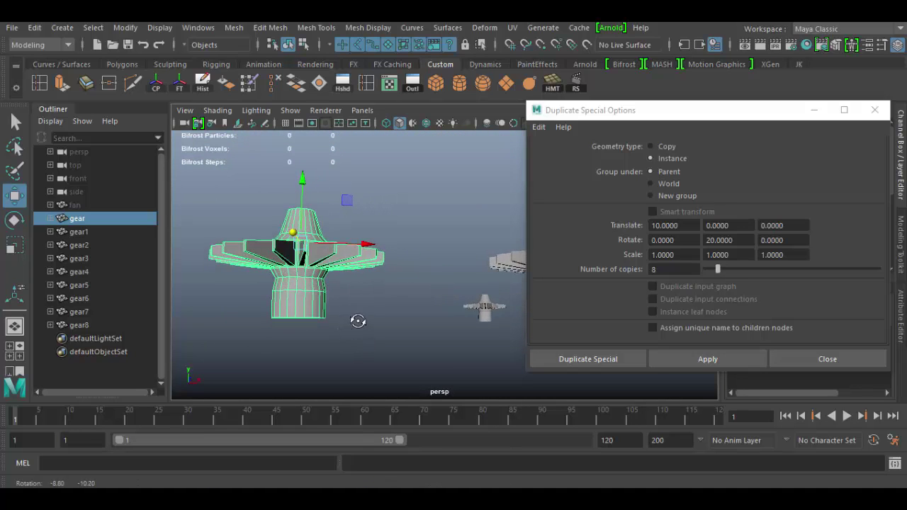
{"action": "right_click_drag", "start_coordinate": [310, 303], "coordinate": [314, 168]}
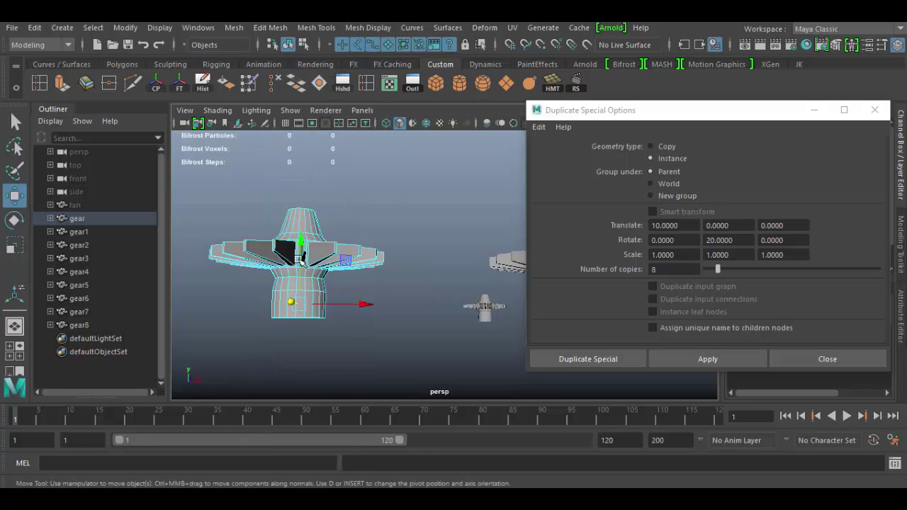
{"action": "left_click_drag", "start_coordinate": [250, 300], "coordinate": [368, 304]}
- Refine the face selection to the outer loop around the cylindrical base of the original gear
{"action": "left_click_drag", "start_coordinate": [433, 355], "coordinate": [391, 226], "text": "alt"}
{"action": "right_click_drag", "start_coordinate": [390, 227], "coordinate": [405, 316], "text": "alt"}
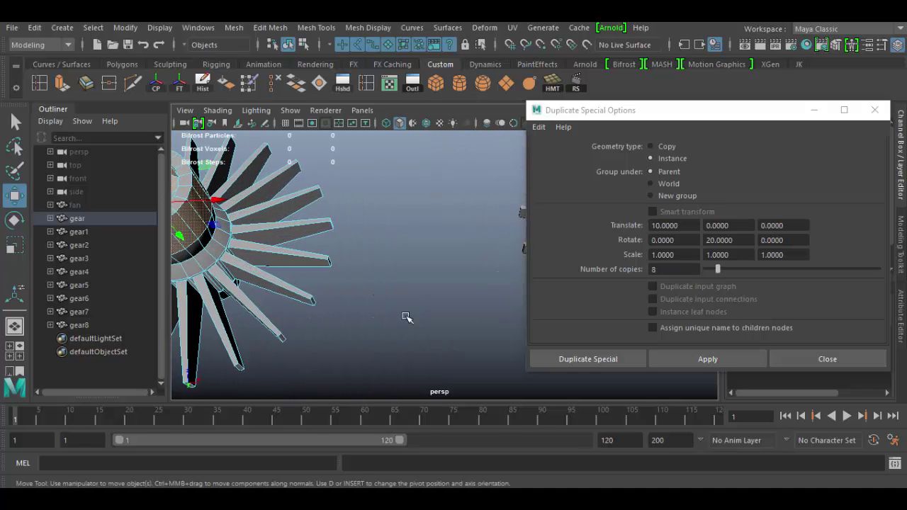
{"action": "middle_click_drag", "start_coordinate": [414, 322], "coordinate": [536, 387], "text": "alt"}
{"action": "left_click_drag", "start_coordinate": [536, 387], "coordinate": [359, 284], "text": "alt"}
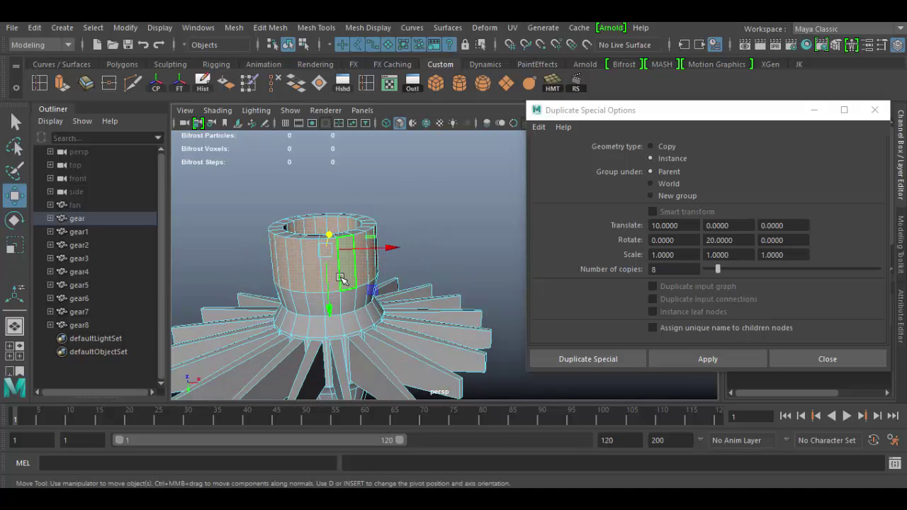
{"action": "left_click", "coordinate": [342, 279]}
{"action": "left_click_drag", "start_coordinate": [315, 331], "coordinate": [300, 348], "text": "alt"}
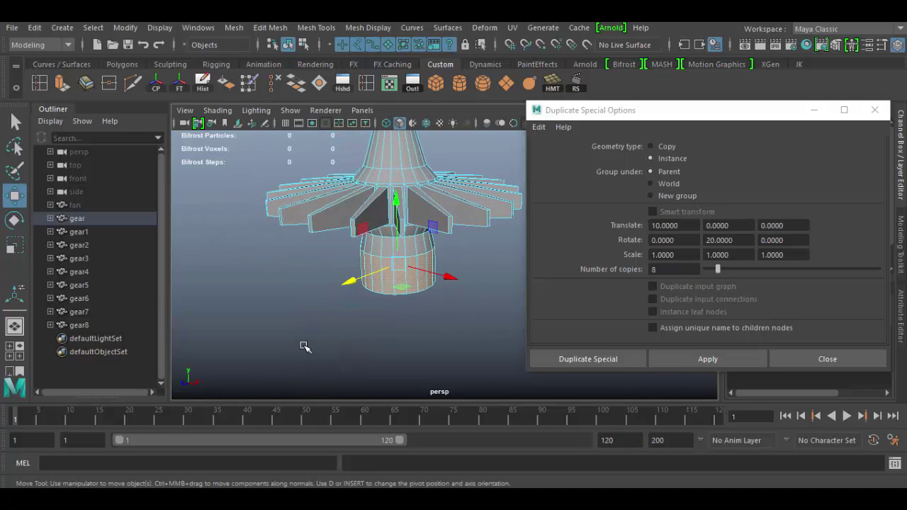
- Extrude the selected base faces with Keep Faces Together off, moving the Duplicate Special options out of the way
{"action": "key", "text": "ctrl+e"}
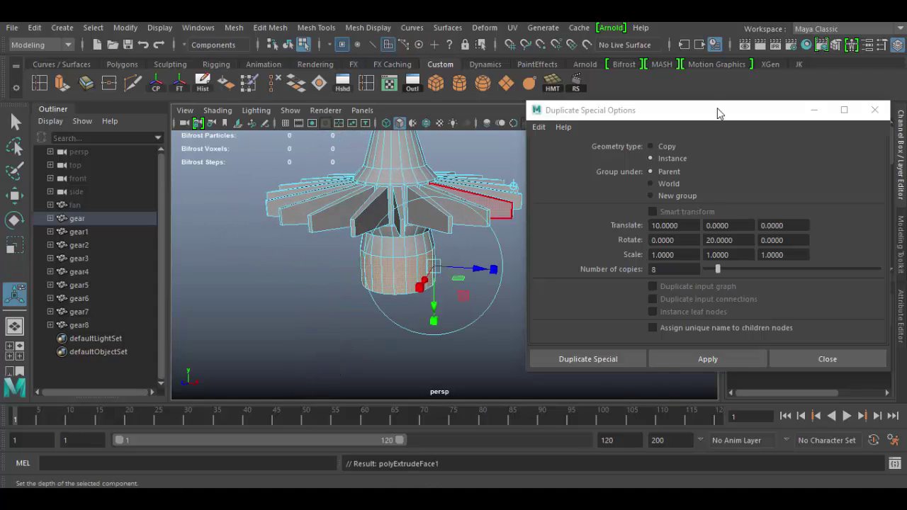
{"action": "left_click_drag", "start_coordinate": [691, 113], "coordinate": [774, 395]}
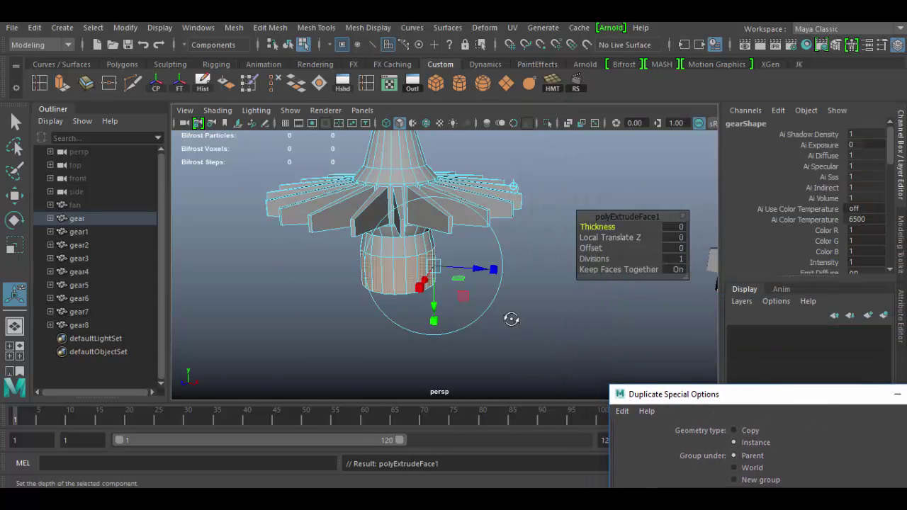
{"action": "left_click_drag", "start_coordinate": [510, 318], "coordinate": [487, 331], "text": "alt"}
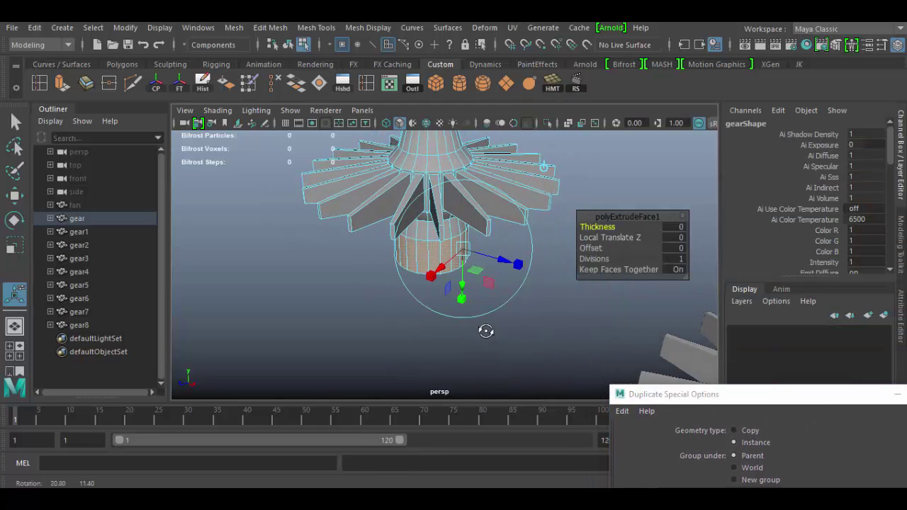
{"action": "left_click", "coordinate": [678, 269]}
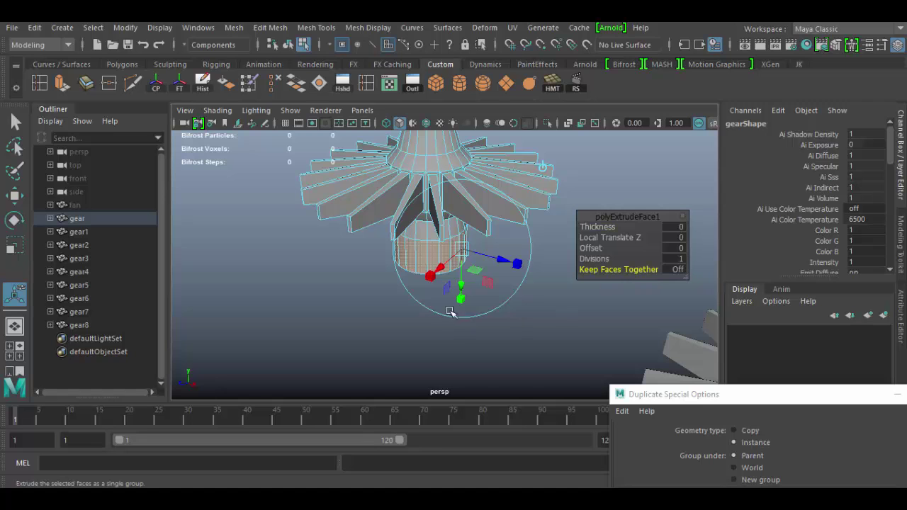
{"action": "left_click_drag", "start_coordinate": [539, 309], "coordinate": [497, 316], "text": "alt"}
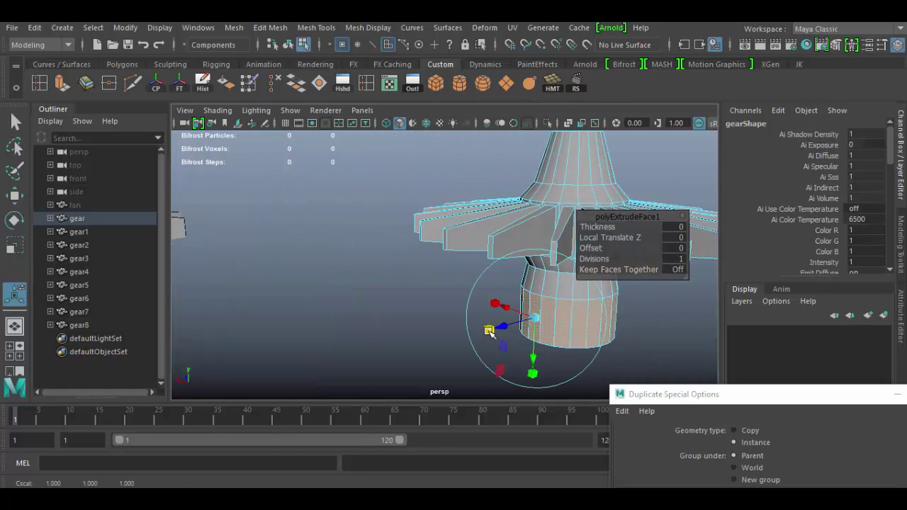
- Scale the extruded faces down slightly in all directions and narrow them along their local X axis
{"action": "left_click_drag", "start_coordinate": [537, 323], "coordinate": [529, 322]}
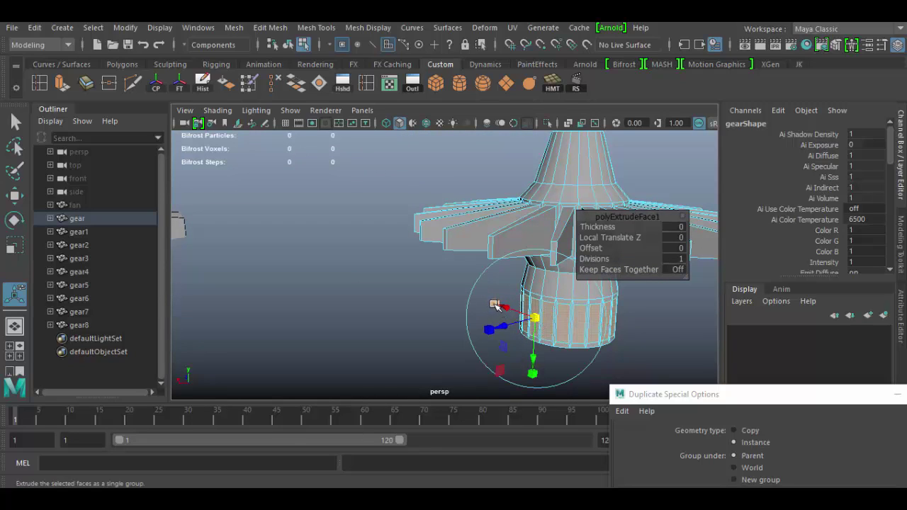
{"action": "left_click_drag", "start_coordinate": [494, 301], "coordinate": [505, 305]}
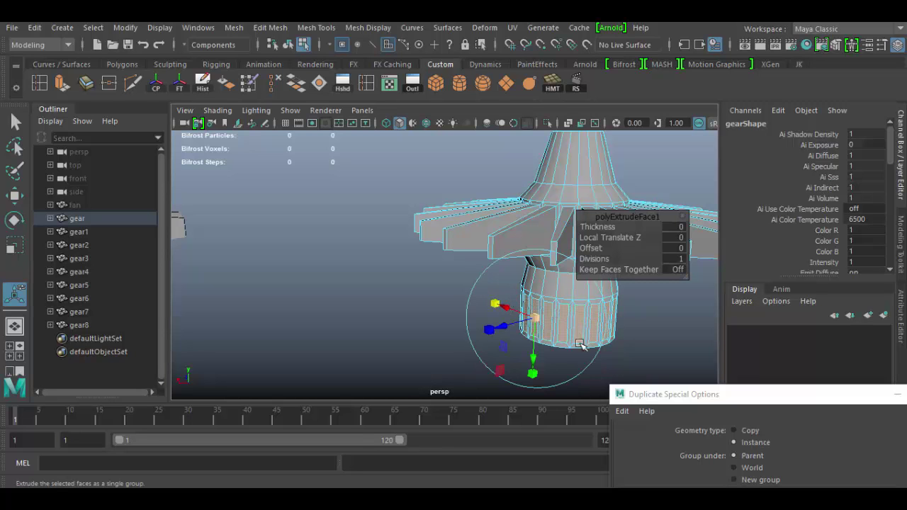
{"action": "left_click_drag", "start_coordinate": [560, 358], "coordinate": [528, 364], "text": "alt"}
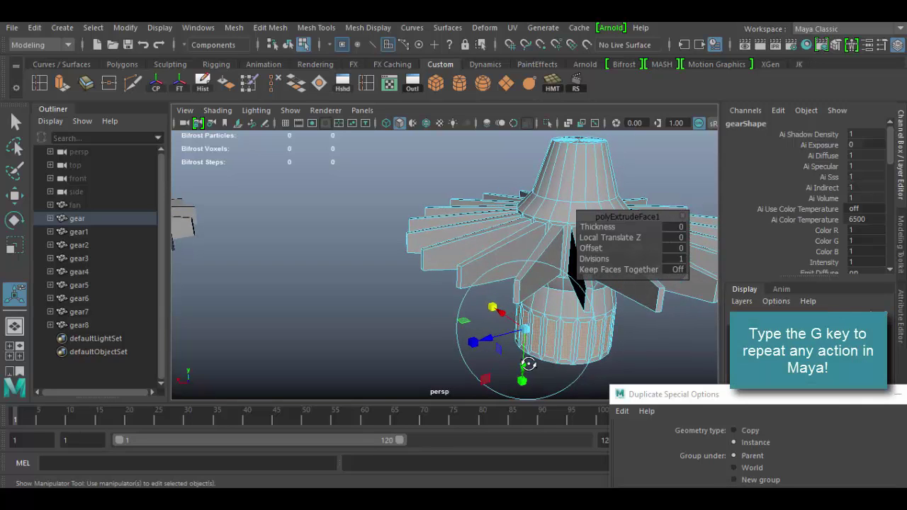
- Repeat the extrusion on the inset faces and pull them outward to a Local Translate Z of about 2.006
{"action": "key", "text": "g"}
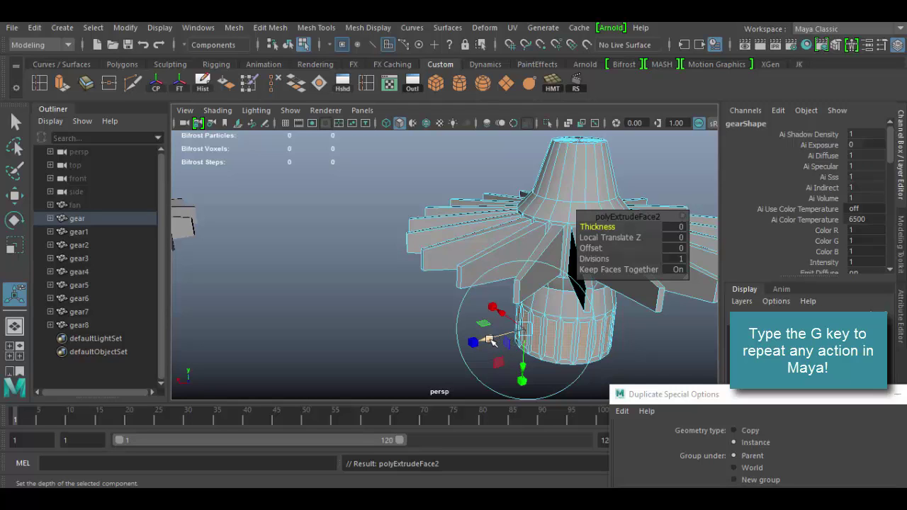
{"action": "left_click_drag", "start_coordinate": [489, 340], "coordinate": [383, 362]}
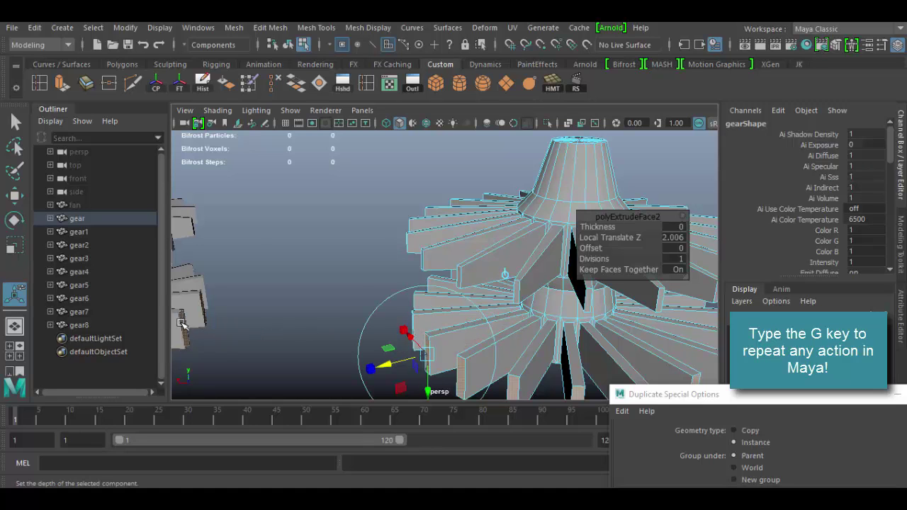
{"action": "scroll", "coordinate": [323, 331], "scroll_direction": "down", "scroll_amount": 10}
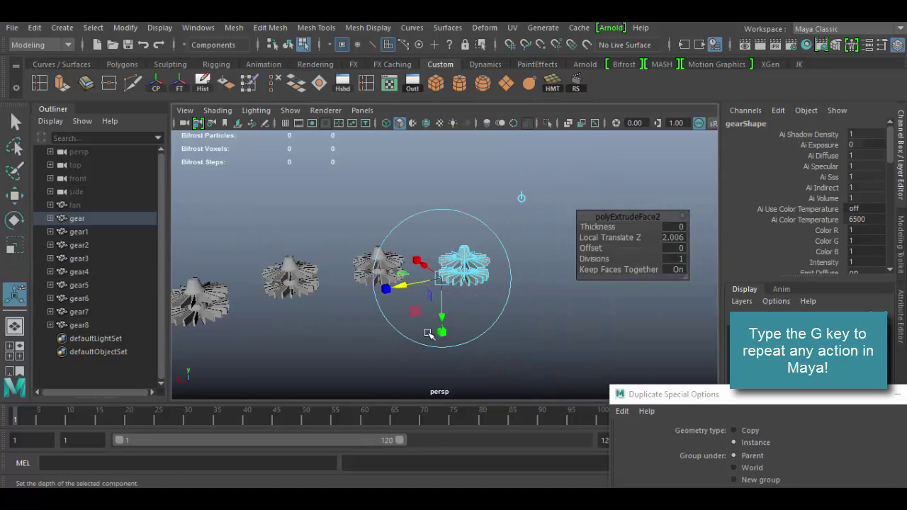
{"action": "left_click_drag", "start_coordinate": [428, 333], "coordinate": [389, 338], "text": "alt"}
{"action": "right_click_drag", "start_coordinate": [409, 340], "coordinate": [588, 358], "text": "alt"}
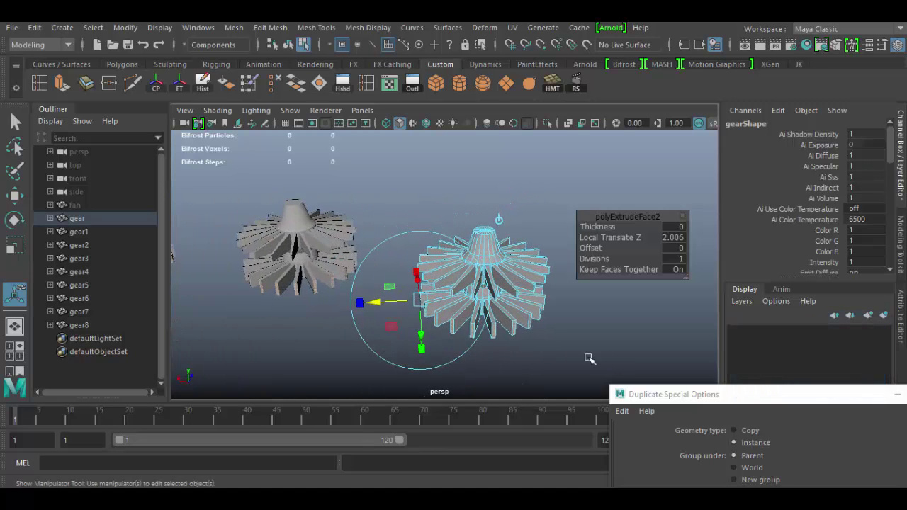
- Scale the end faces of the newly extruded lower blades uniformly to 0.8
{"action": "left_click_drag", "start_coordinate": [590, 359], "coordinate": [391, 296], "text": "alt"}
{"action": "left_click", "coordinate": [358, 292]}
{"action": "mouse_move", "coordinate": [417, 296]}
{"action": "left_mouse_down"}
{"action": "mouse_move", "coordinate": [528, 301]}
{"action": "mouse_move", "coordinate": [407, 302]}
{"action": "left_mouse_up"}
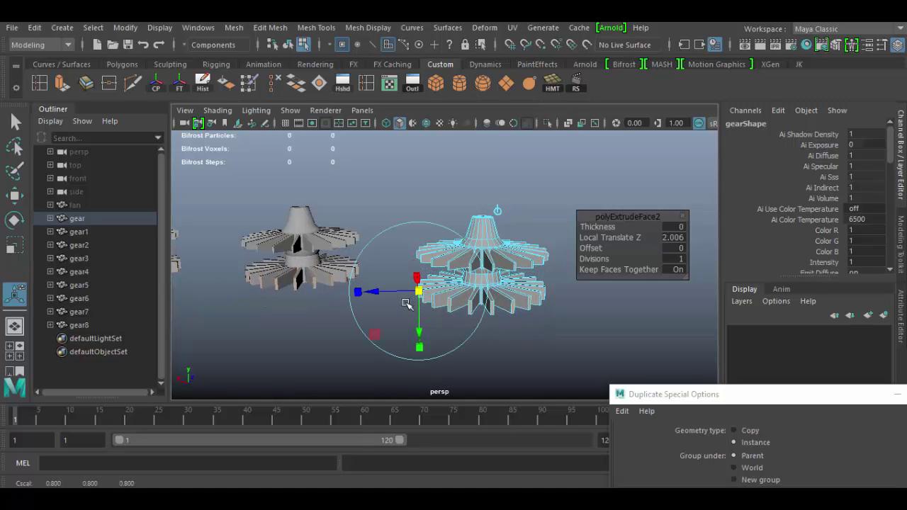
- Return to object mode with the original gear selected and view the whole arc of instances
{"action": "left_click_drag", "start_coordinate": [339, 316], "coordinate": [284, 314], "text": "alt"}
{"action": "left_click_drag", "start_coordinate": [346, 306], "coordinate": [367, 339], "text": "alt"}
{"action": "right_click_drag", "start_coordinate": [510, 301], "coordinate": [564, 98]}
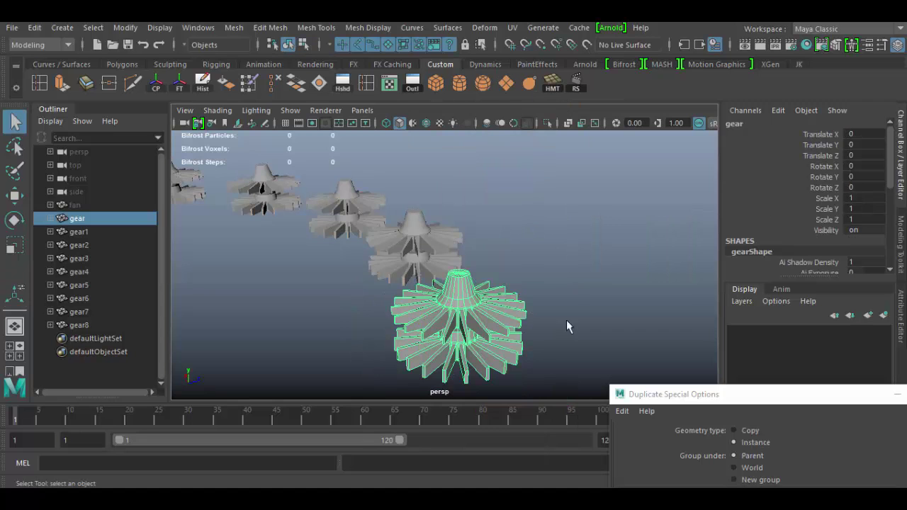
{"action": "left_click_drag", "start_coordinate": [567, 324], "coordinate": [334, 313], "text": "alt"}
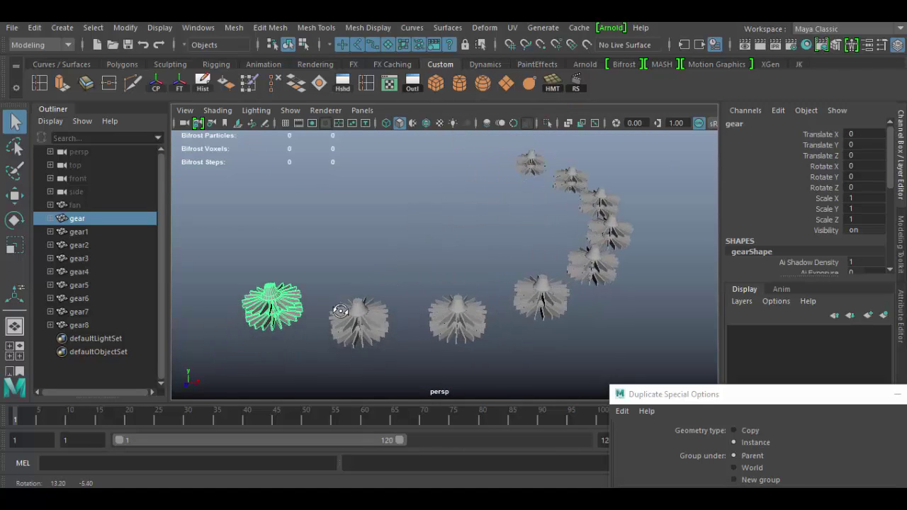
- Examine the modified instances around the arc by selecting them one at a time from the far end towards the original
{"action": "left_click", "coordinate": [533, 162]}
{"action": "left_click", "coordinate": [571, 180]}
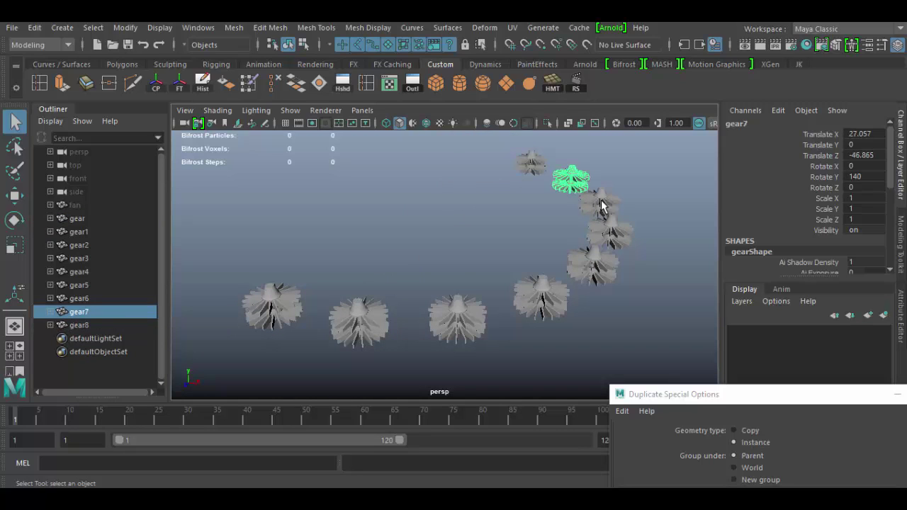
{"action": "left_click", "coordinate": [599, 204]}
{"action": "left_click", "coordinate": [610, 232]}
{"action": "left_click", "coordinate": [599, 270]}
{"action": "left_click", "coordinate": [549, 303]}
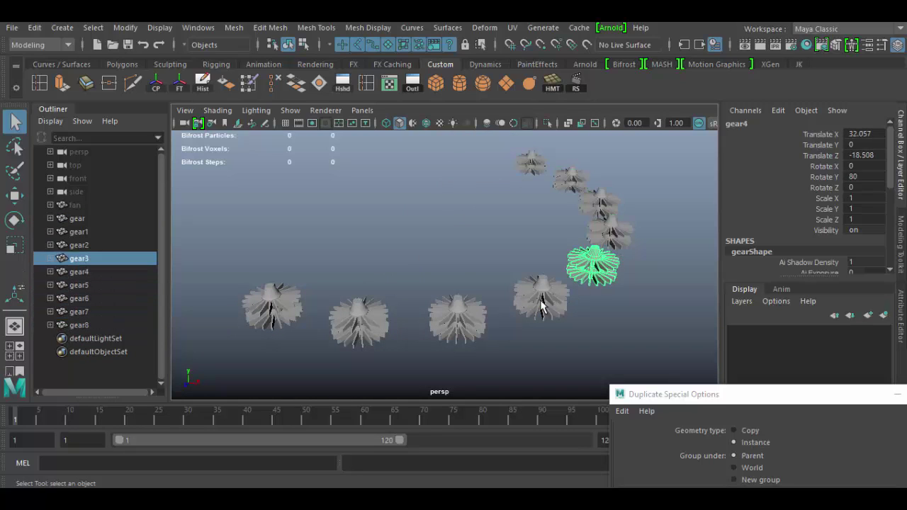
{"action": "left_click", "coordinate": [474, 324]}
{"action": "left_click", "coordinate": [347, 335]}
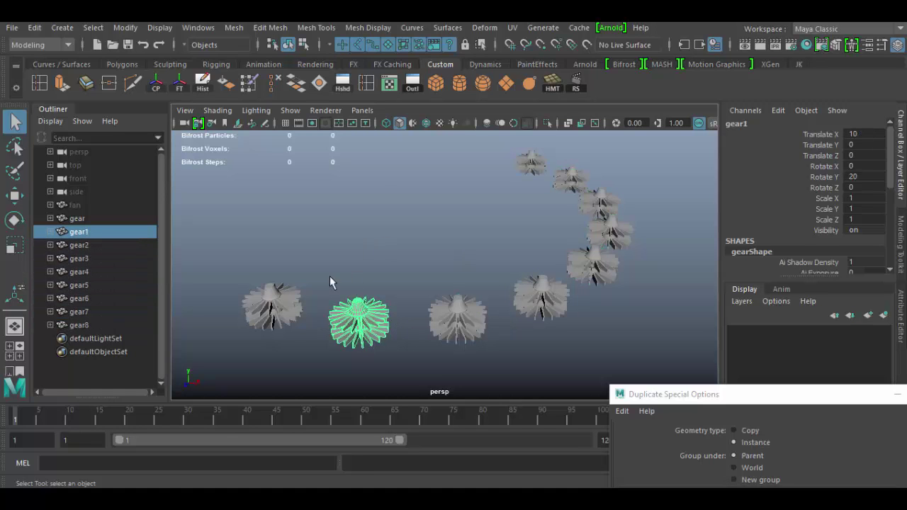
{"action": "left_click_drag", "start_coordinate": [614, 360], "coordinate": [621, 331], "text": "alt"}
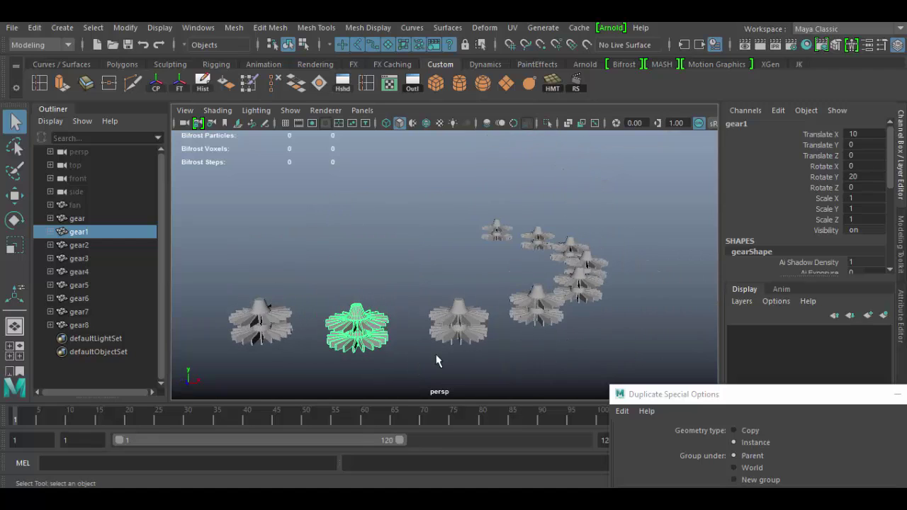
- Expand gear2 in the Outliner and select its shape node to examine which gears share it
{"action": "left_click", "coordinate": [50, 244]}
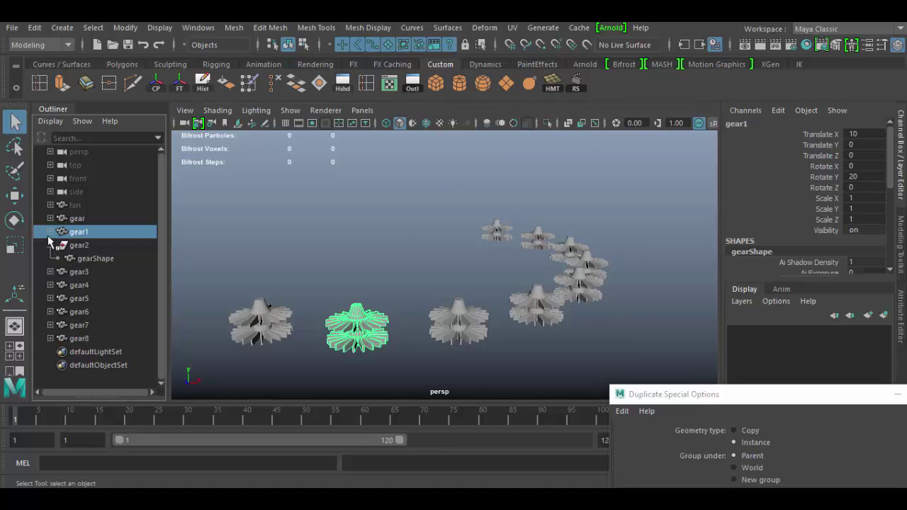
{"action": "left_click", "coordinate": [79, 256]}
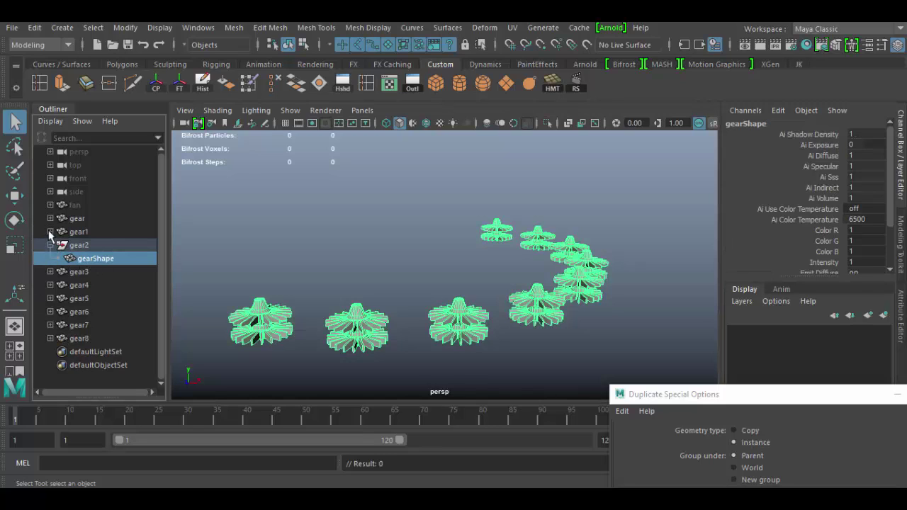
- Expand gear1 in the Outliner and compare its shape node with the gear1 transform node by selecting each
{"action": "left_click", "coordinate": [50, 232]}
{"action": "left_click", "coordinate": [104, 245]}
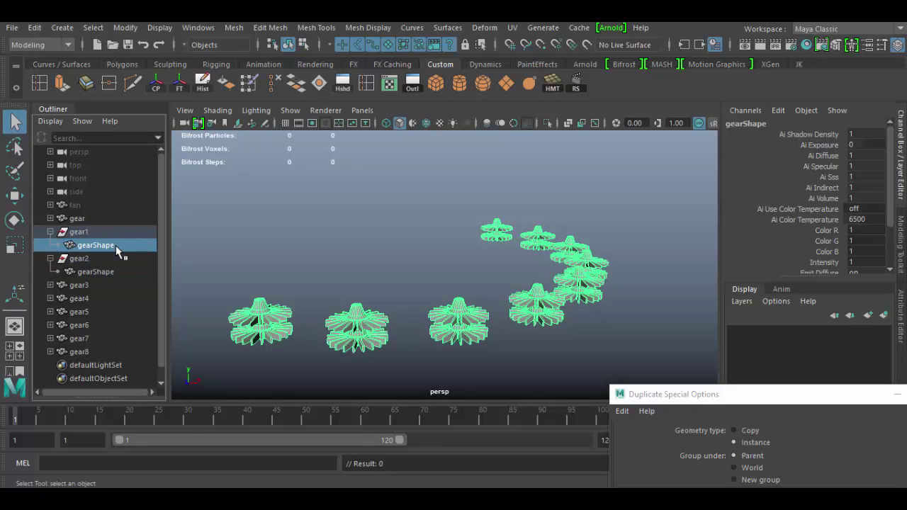
{"action": "left_click", "coordinate": [76, 233]}
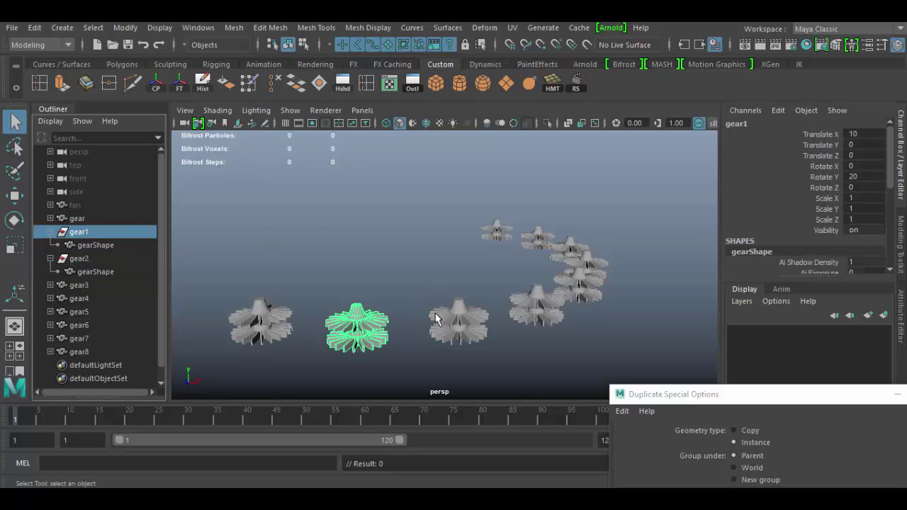
- Review the translate, rotate and scale settings in the Duplicate Special options alongside the arc of gears
{"action": "left_click_drag", "start_coordinate": [526, 334], "coordinate": [469, 348], "text": "alt"}
{"action": "left_click_drag", "start_coordinate": [739, 393], "coordinate": [638, 125]}
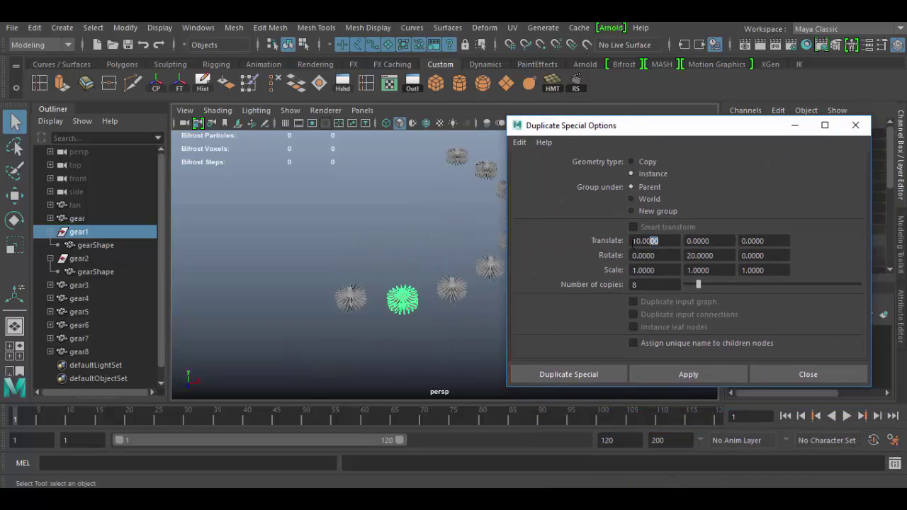
{"action": "left_click_drag", "start_coordinate": [657, 255], "coordinate": [707, 275]}
- Delete the instances gear1 to gear8 and the leftover gear node, leaving the fan in the scene
{"action": "left_click", "coordinate": [96, 353], "text": "shift"}
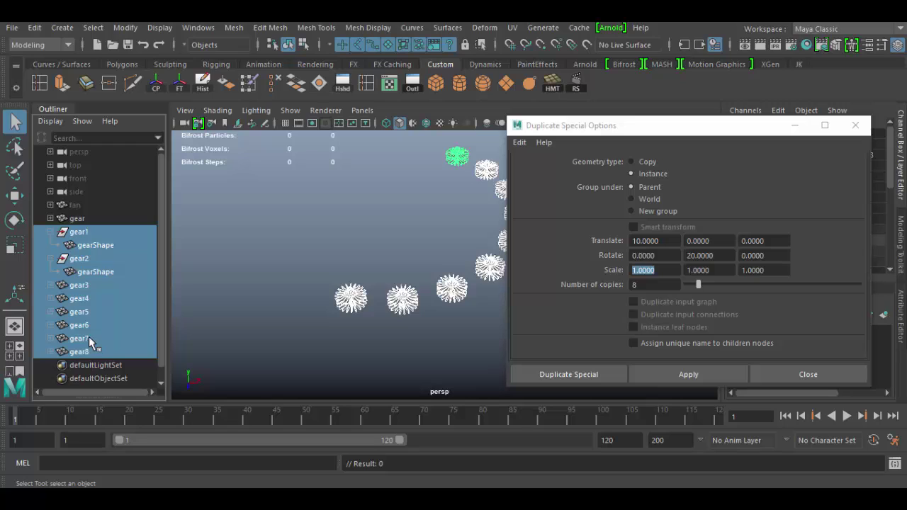
{"action": "key", "text": "Delete"}
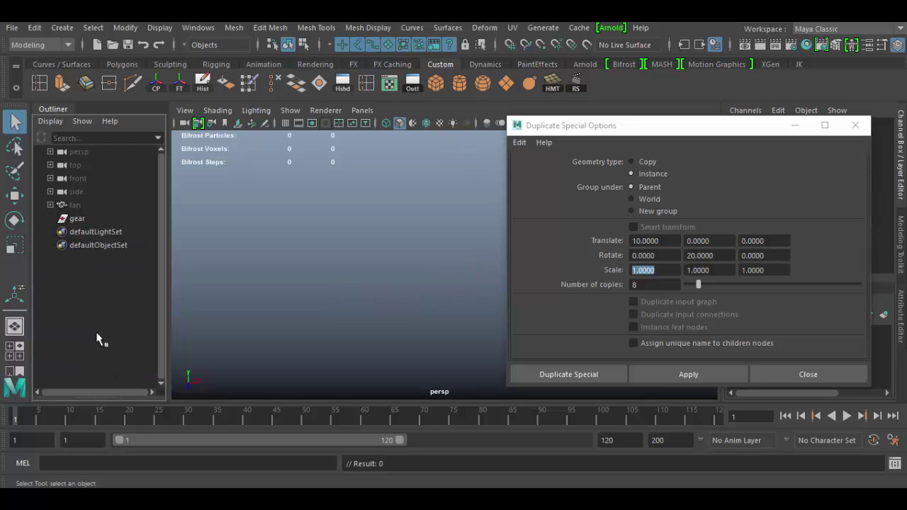
{"action": "left_click", "coordinate": [78, 205]}
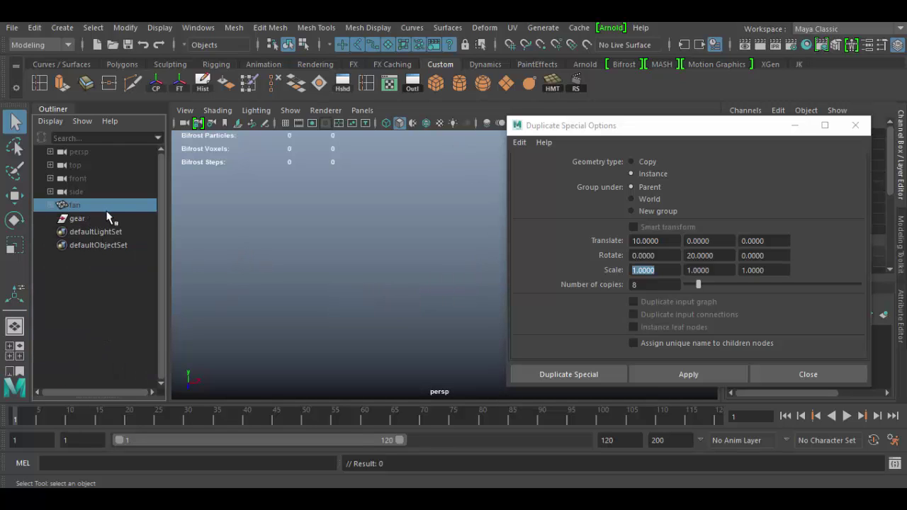
{"action": "left_click", "coordinate": [88, 217]}
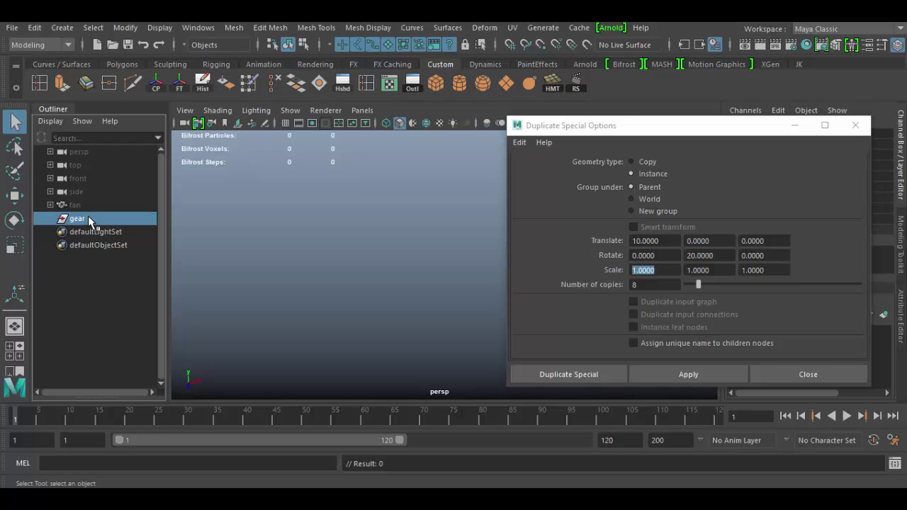
{"action": "key", "text": "Delete"}
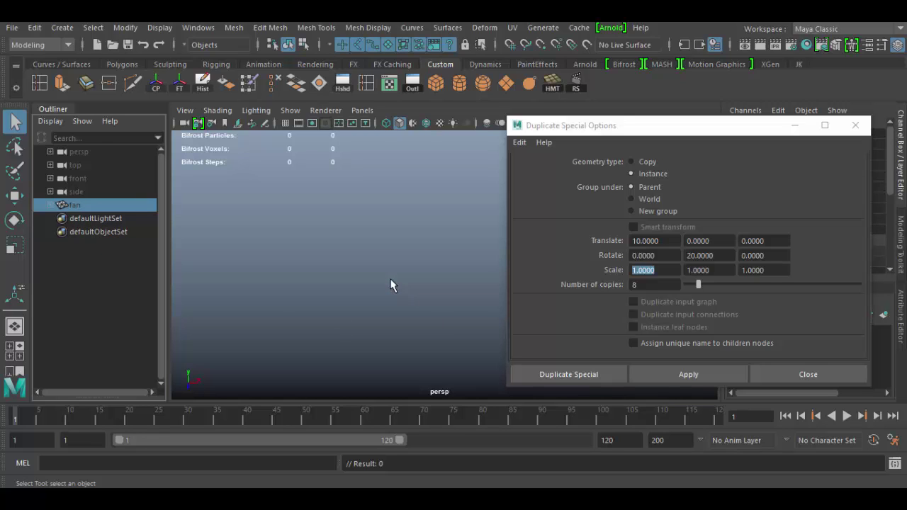
- Unhide the fan and turn on the viewport grid, with the fan and the origin in clear view
{"action": "key", "text": "shift+h"}
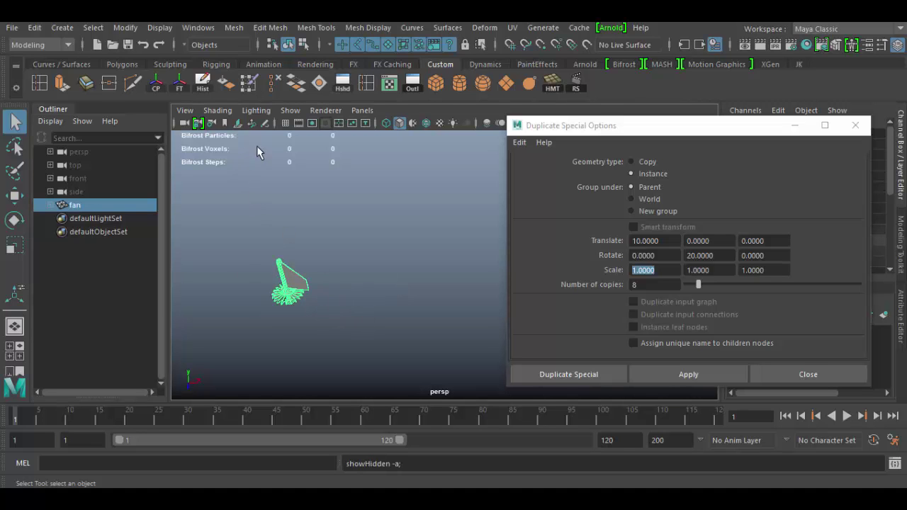
{"action": "left_click", "coordinate": [286, 124]}
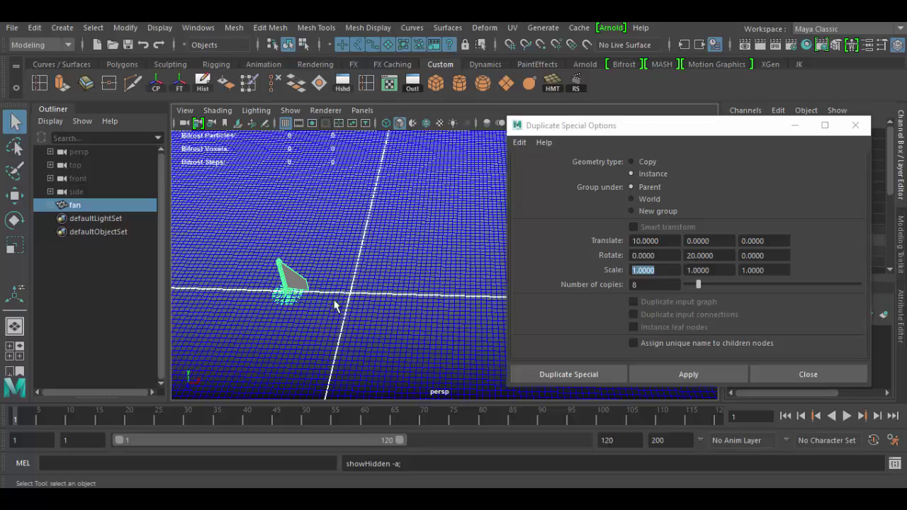
{"action": "left_click_drag", "start_coordinate": [576, 130], "coordinate": [673, 224]}
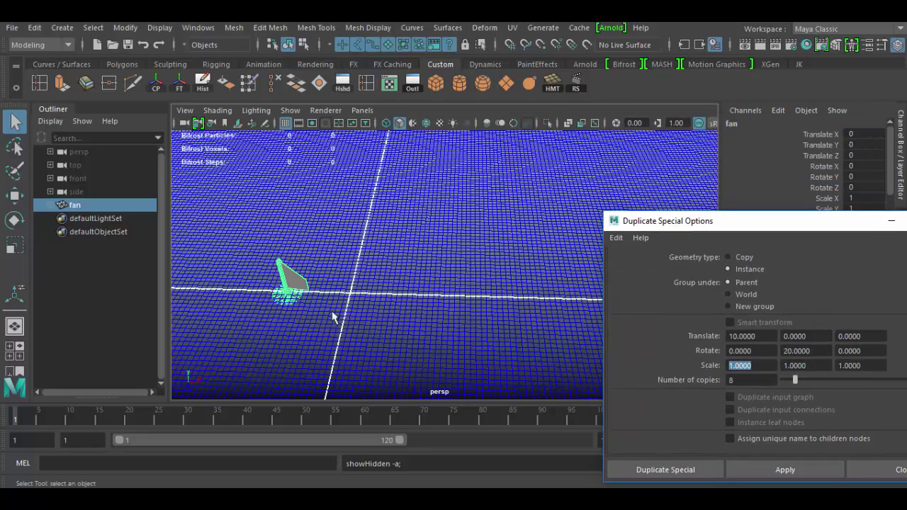
{"action": "scroll", "coordinate": [328, 313], "scroll_direction": "up", "scroll_amount": 4}
{"action": "left_click_drag", "start_coordinate": [362, 360], "coordinate": [464, 288], "text": "alt"}
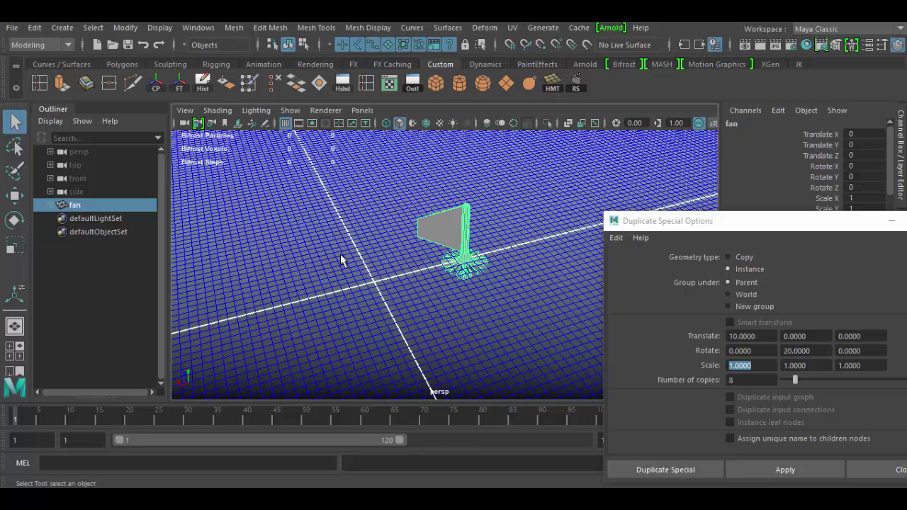
- Group the fan and expand the new group in the Outliner with the Move tool active to show its pivot
{"action": "key", "text": "ctrl+g"}
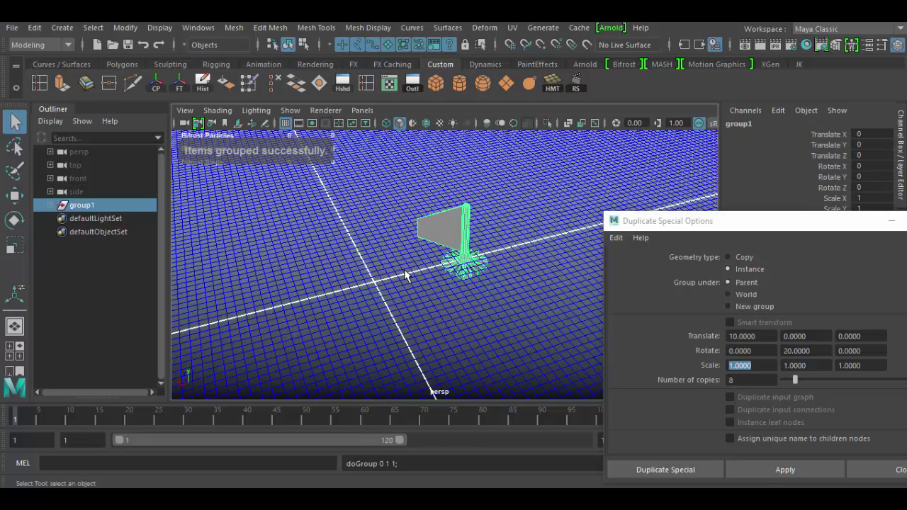
{"action": "key", "text": "w"}
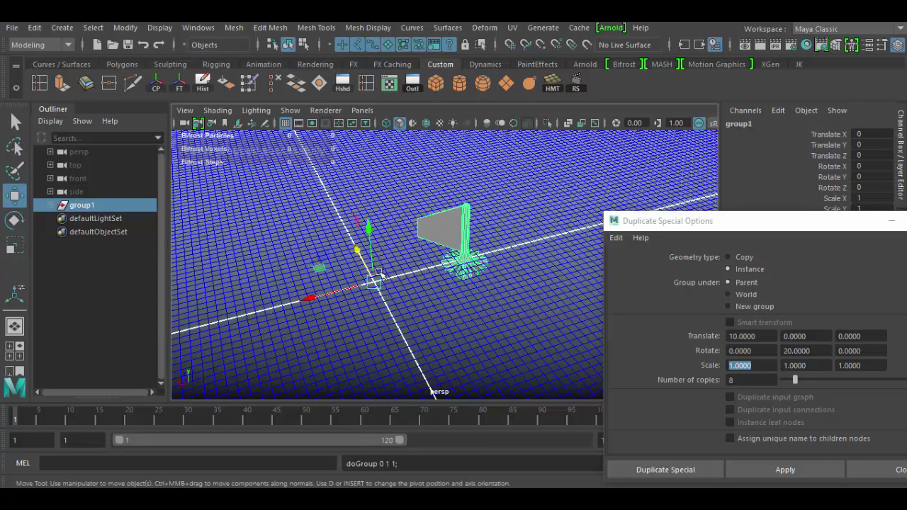
{"action": "left_click", "coordinate": [50, 204]}
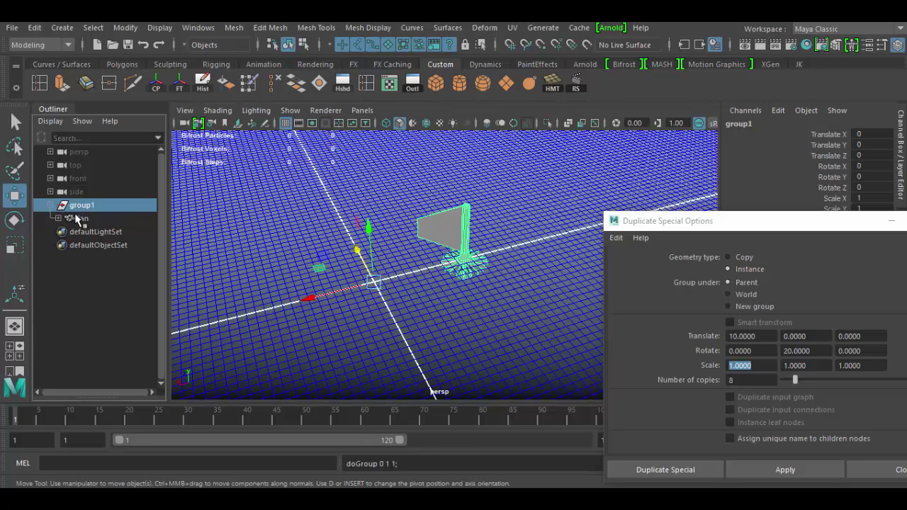
- Take the fan out of group1, return it under the group, and collapse the group in the Outliner
{"action": "left_click", "coordinate": [82, 219]}
{"action": "middle_click_drag", "start_coordinate": [82, 221], "coordinate": [85, 207]}
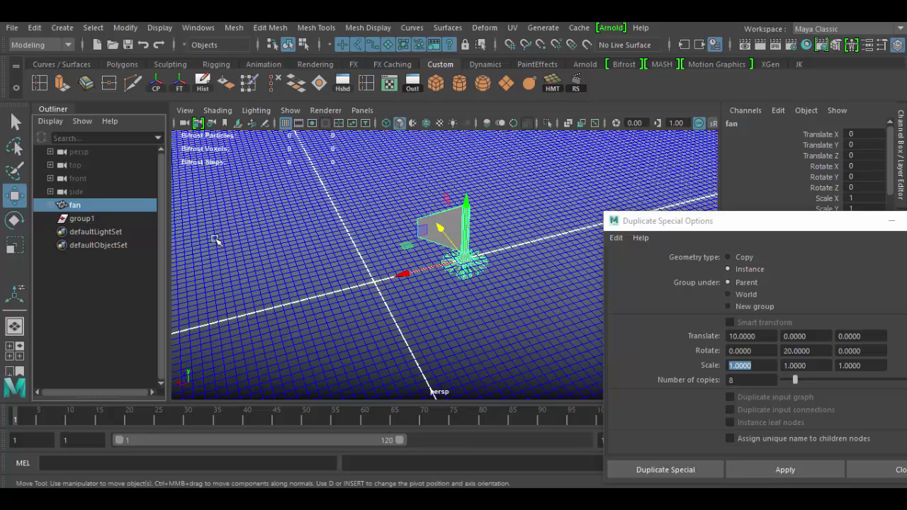
{"action": "mouse_move", "coordinate": [76, 207]}
{"action": "middle_mouse_down"}
{"action": "mouse_move", "coordinate": [93, 210]}
{"action": "mouse_move", "coordinate": [87, 226]}
{"action": "mouse_move", "coordinate": [88, 212]}
{"action": "middle_mouse_up"}
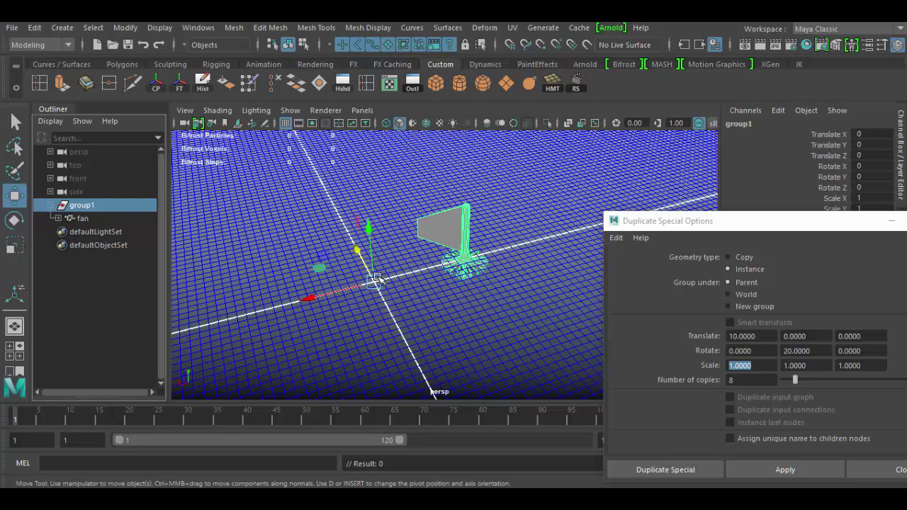
{"action": "left_click", "coordinate": [49, 205]}
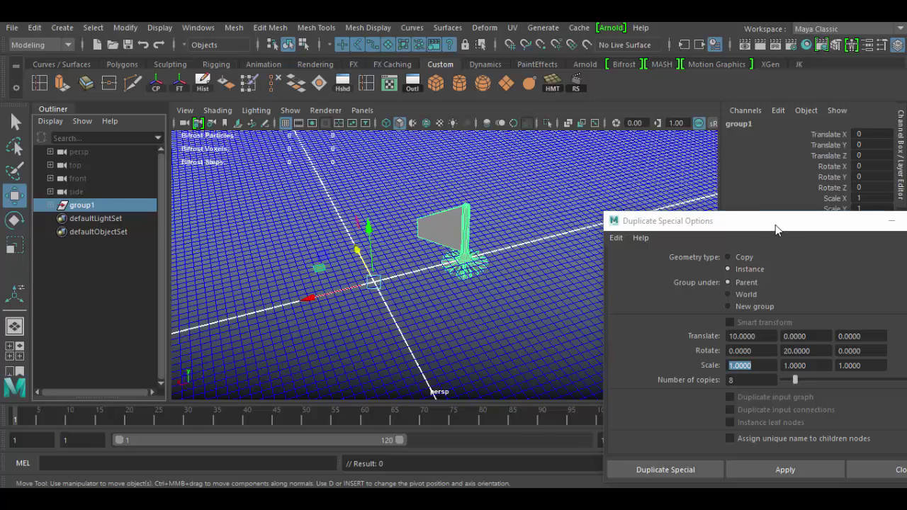
- Rename group1 as fan_group
{"action": "left_click_drag", "start_coordinate": [775, 225], "coordinate": [723, 158]}
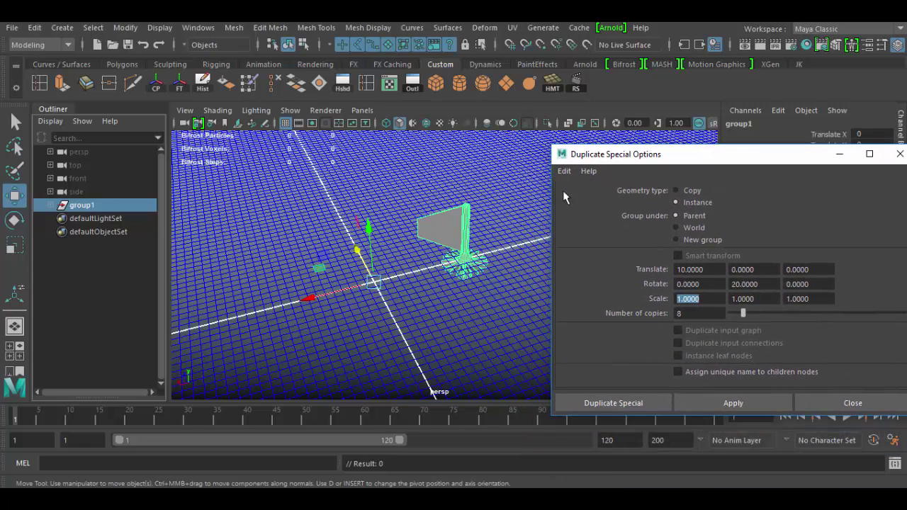
{"action": "double_click", "coordinate": [98, 201]}
{"action": "type", "text": "t"}
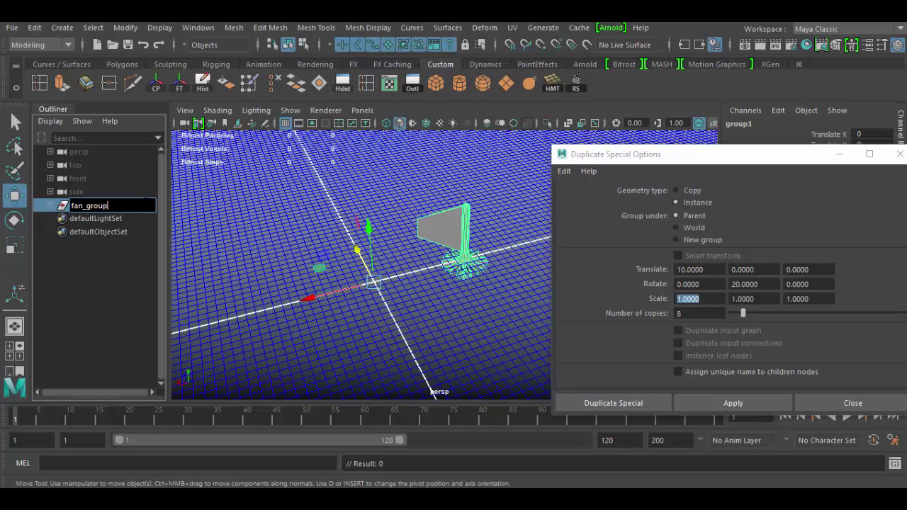
{"action": "type", "text": "an_group"}
{"action": "key", "text": "Return"}
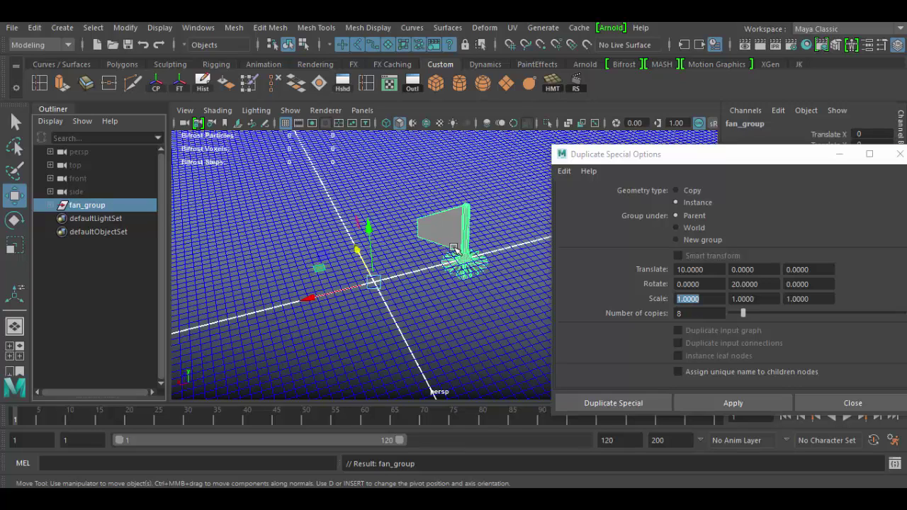
- Create 17 instances of fan_group with Duplicate Special, using zero translation and a 20-degree Y rotation per copy
{"action": "left_click", "coordinate": [672, 156]}
{"action": "left_click_drag", "start_coordinate": [673, 157], "coordinate": [643, 111]}
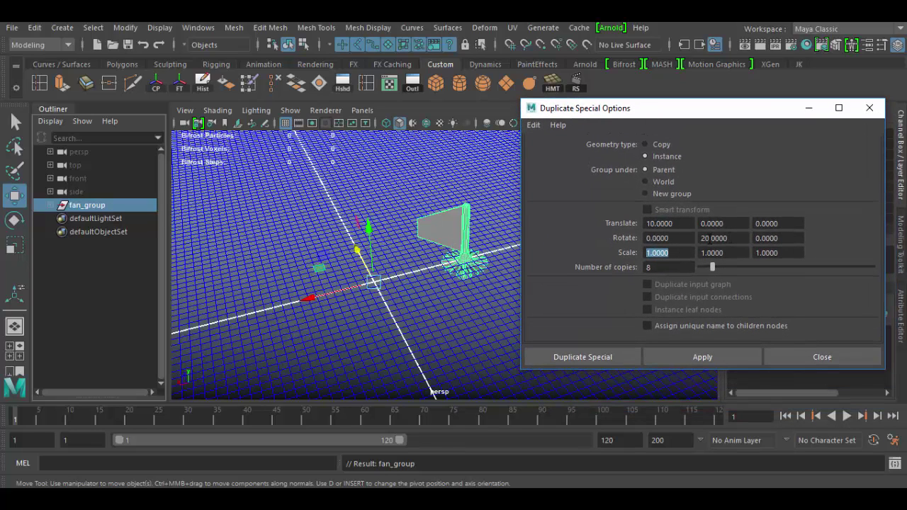
{"action": "left_click", "coordinate": [678, 223]}
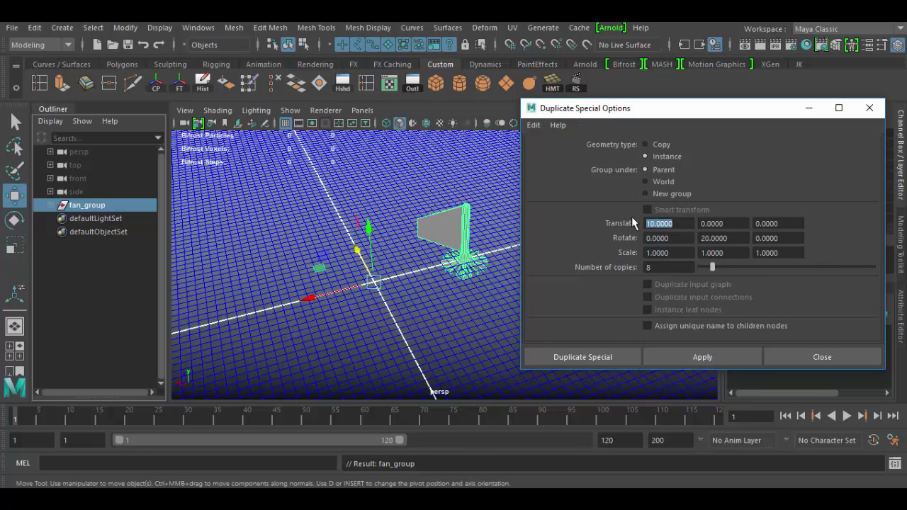
{"action": "type", "text": "0"}
{"action": "left_click", "coordinate": [679, 238]}
{"action": "left_click_drag", "start_coordinate": [738, 238], "coordinate": [695, 239]}
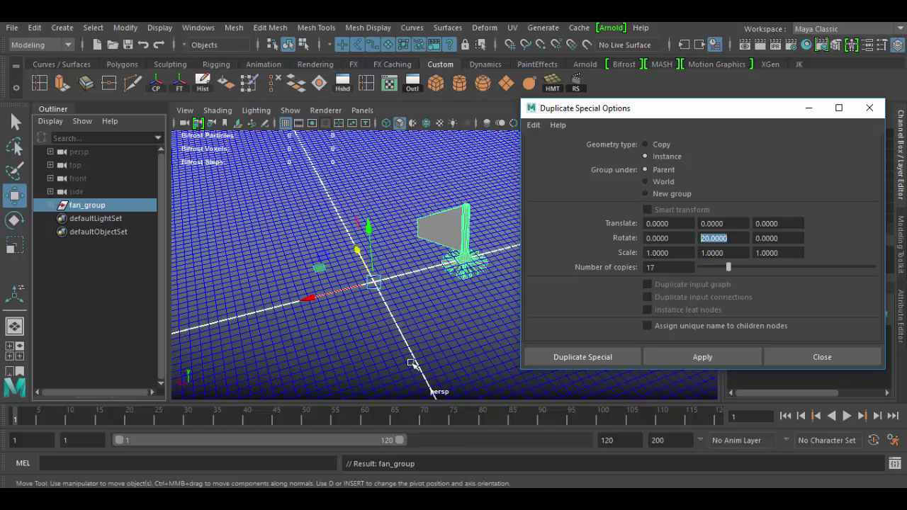
{"action": "left_click", "coordinate": [691, 357]}
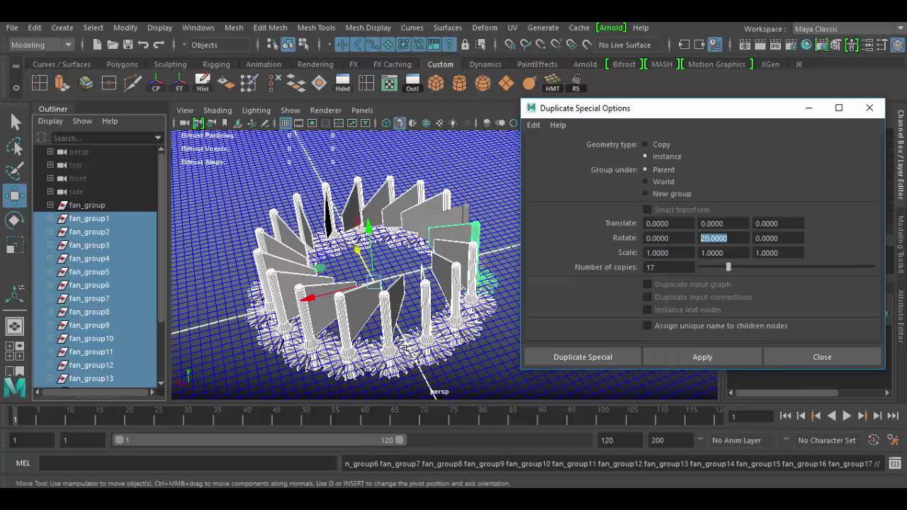
- Minimize the Duplicate Special options and examine the ring of fan instances from several angles and distances
{"action": "left_click_drag", "start_coordinate": [401, 305], "coordinate": [497, 305], "text": "alt"}
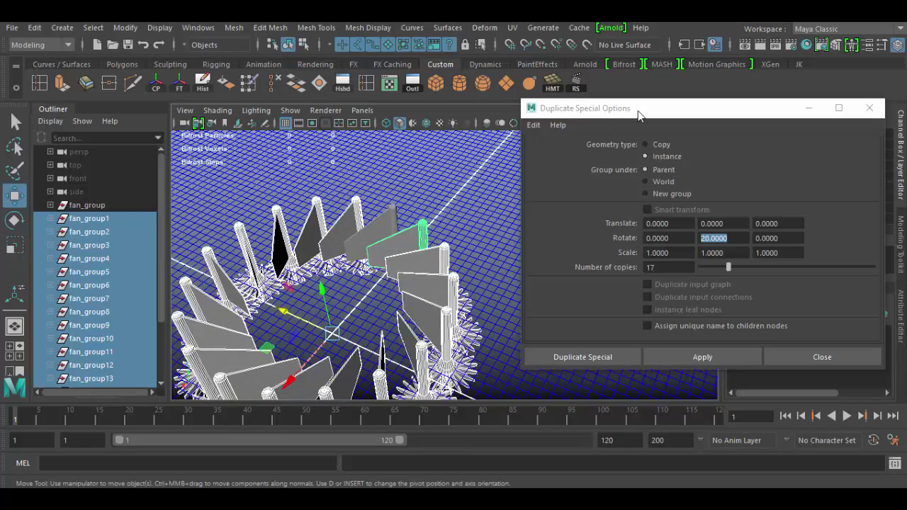
{"action": "left_click_drag", "start_coordinate": [713, 114], "coordinate": [656, 131]}
{"action": "left_click", "coordinate": [812, 124]}
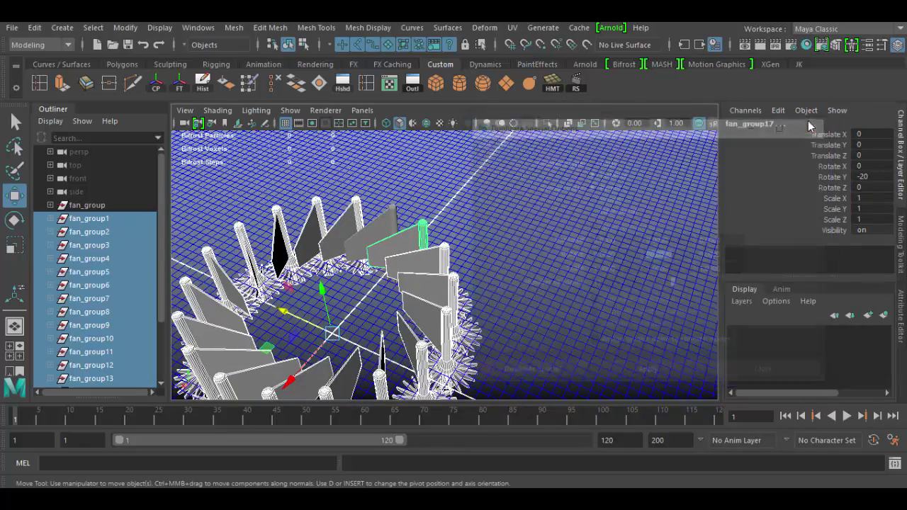
{"action": "right_click_drag", "start_coordinate": [539, 299], "coordinate": [486, 286], "text": "alt"}
{"action": "left_click_drag", "start_coordinate": [486, 286], "coordinate": [531, 270], "text": "alt"}
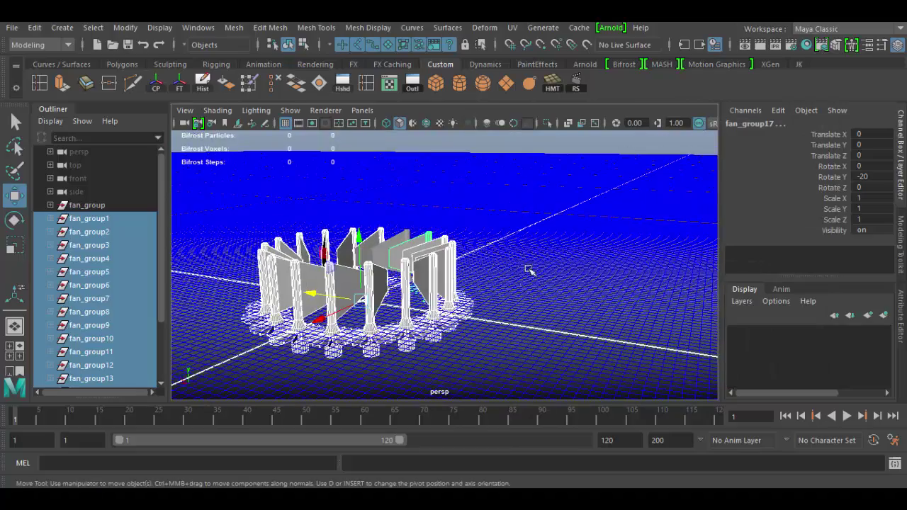
{"action": "middle_click_drag", "start_coordinate": [519, 282], "coordinate": [530, 275], "text": "alt"}
{"action": "left_click_drag", "start_coordinate": [385, 289], "coordinate": [319, 286], "text": "alt"}
{"action": "right_click_drag", "start_coordinate": [495, 288], "coordinate": [621, 372], "text": "alt"}
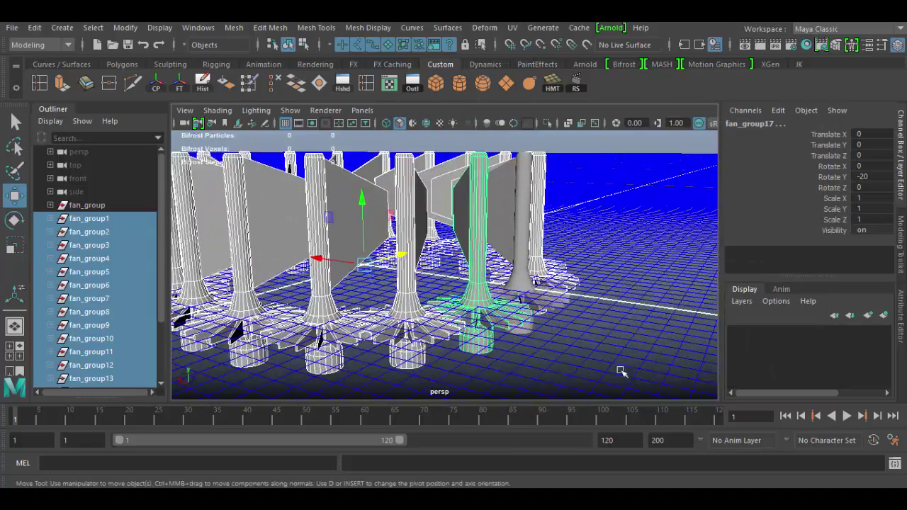
{"action": "left_click_drag", "start_coordinate": [505, 339], "coordinate": [444, 345], "text": "alt"}
- Extrude the large blade face of the original fan_group slightly outward in face mode to alter every instance
{"action": "right_click_drag", "start_coordinate": [477, 267], "coordinate": [475, 158]}
{"action": "left_click", "coordinate": [516, 219]}
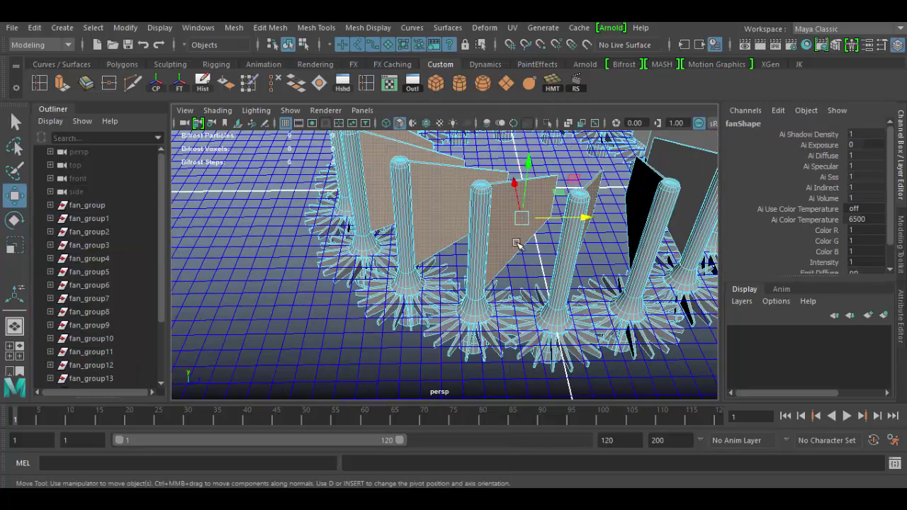
{"action": "left_click", "coordinate": [95, 207]}
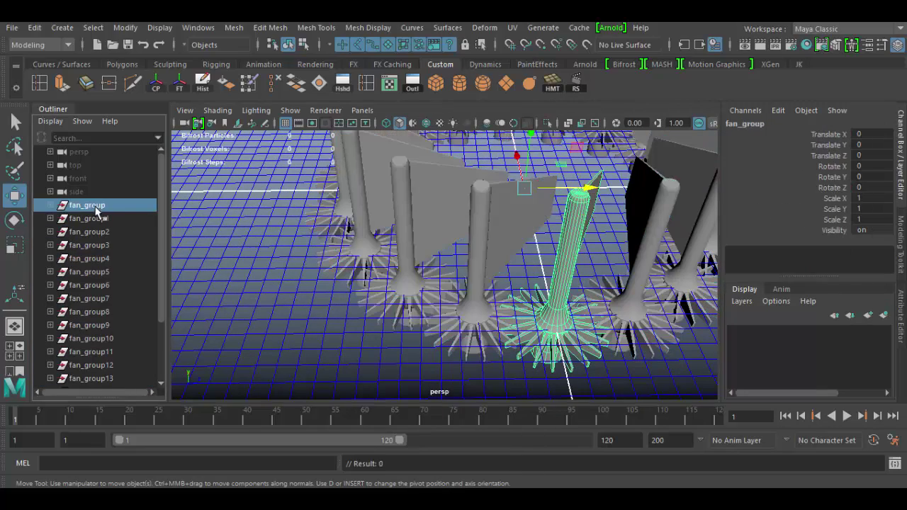
{"action": "left_click_drag", "start_coordinate": [588, 258], "coordinate": [551, 249], "text": "alt"}
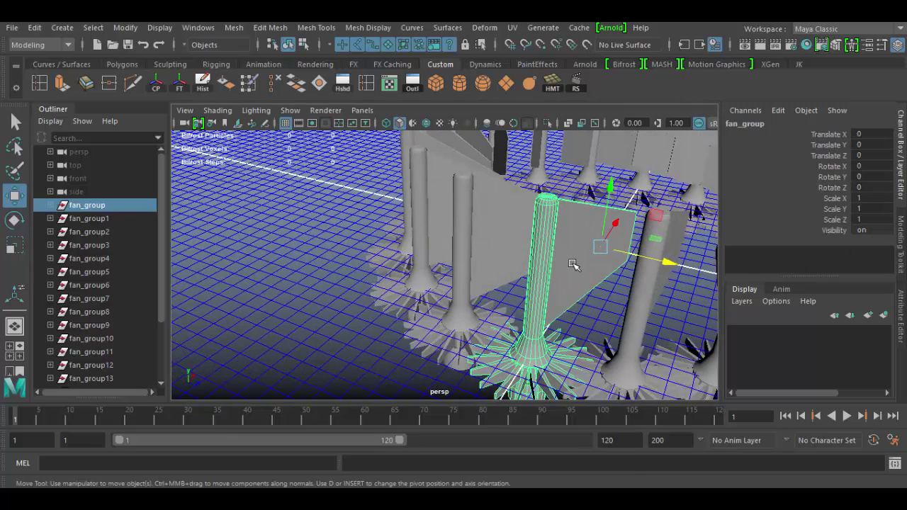
{"action": "right_click_drag", "start_coordinate": [573, 263], "coordinate": [555, 241]}
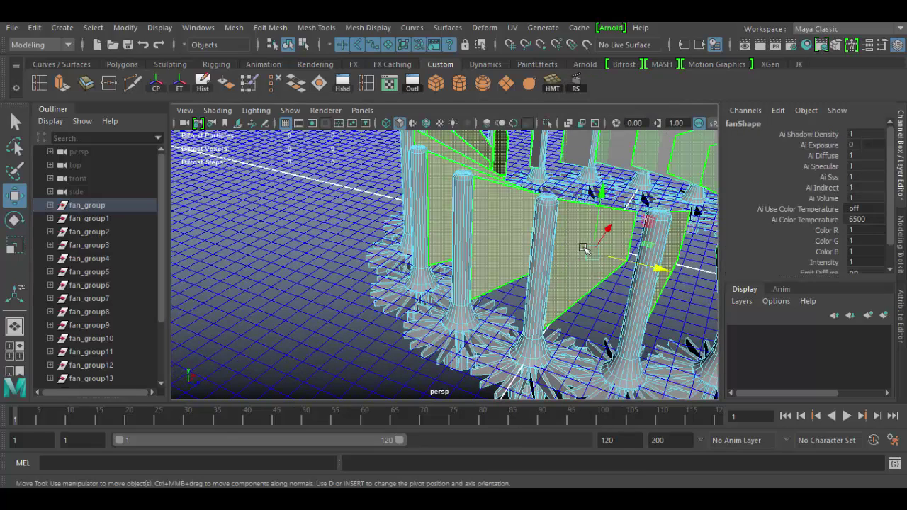
{"action": "left_click_drag", "start_coordinate": [595, 273], "coordinate": [605, 277], "text": "alt"}
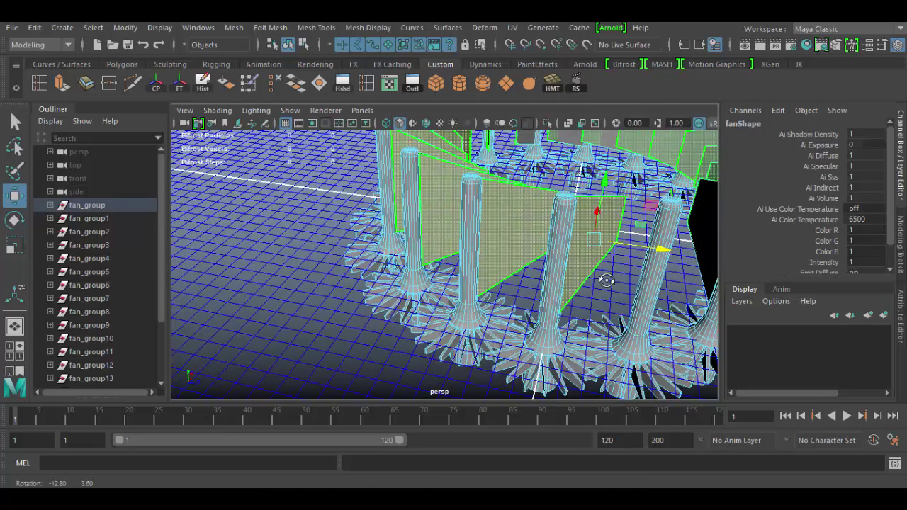
{"action": "mouse_move", "coordinate": [662, 249]}
{"action": "left_mouse_down", "text": "shift"}
{"action": "mouse_move", "coordinate": [700, 257]}
{"action": "mouse_move", "coordinate": [674, 250]}
{"action": "left_mouse_up", "text": "shift"}
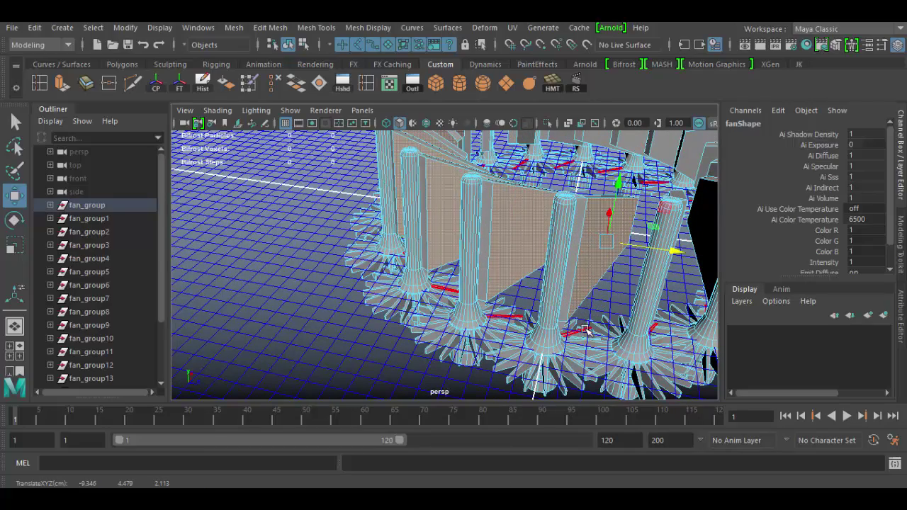
- Undo the last face move and extend the face selection across neighbouring fan instances
{"action": "key", "text": "ctrl+z"}
{"action": "left_click_drag", "start_coordinate": [581, 310], "coordinate": [326, 221], "text": "alt"}
{"action": "left_click_drag", "start_coordinate": [422, 301], "coordinate": [453, 358], "text": "shift"}
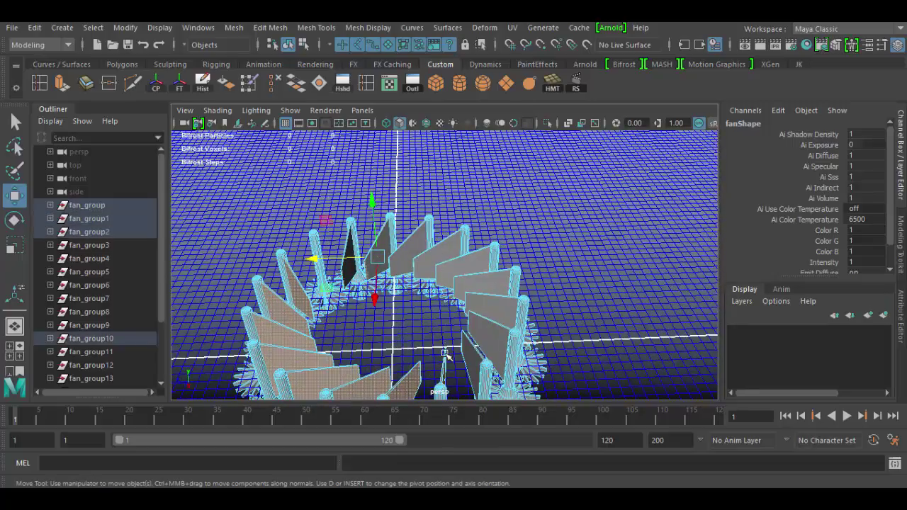
- Move the selected fan components inward toward the ring's centre and rotate them slightly about the vertical axis
{"action": "left_click_drag", "start_coordinate": [578, 381], "coordinate": [483, 390], "text": "alt"}
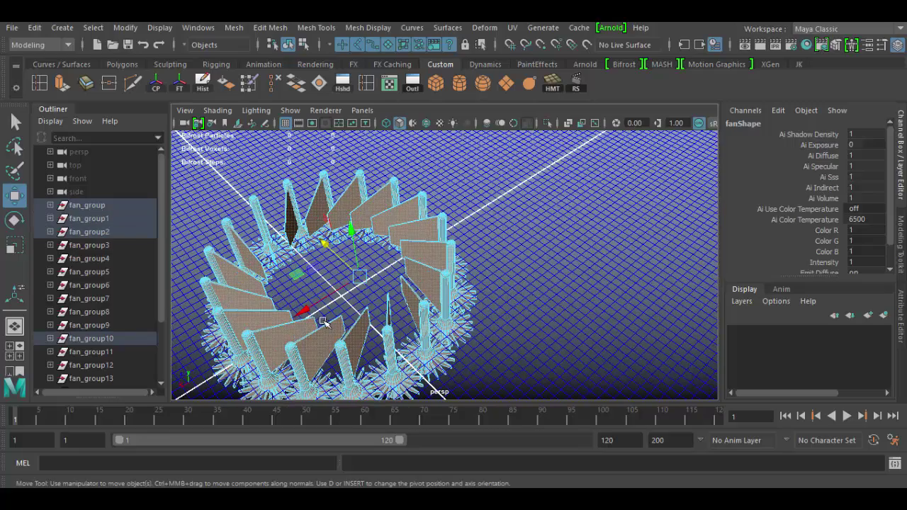
{"action": "left_click_drag", "start_coordinate": [308, 312], "coordinate": [289, 347]}
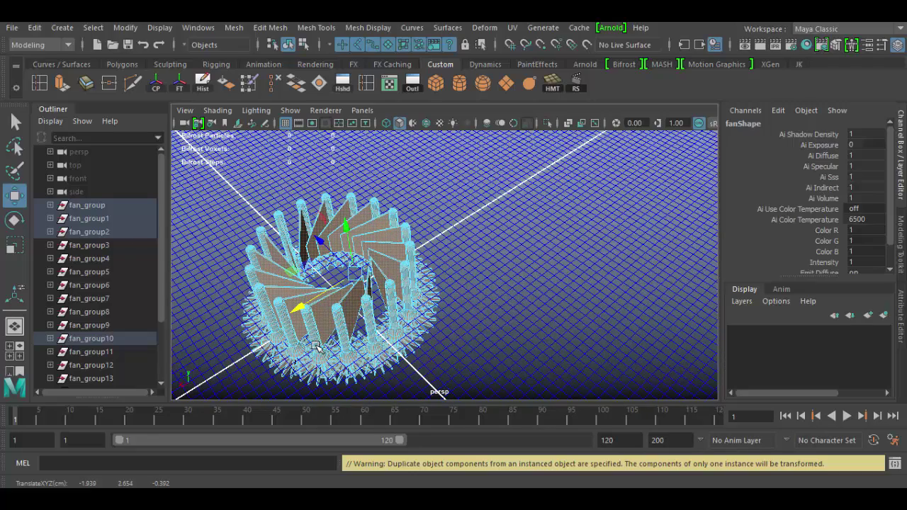
{"action": "key", "text": "e"}
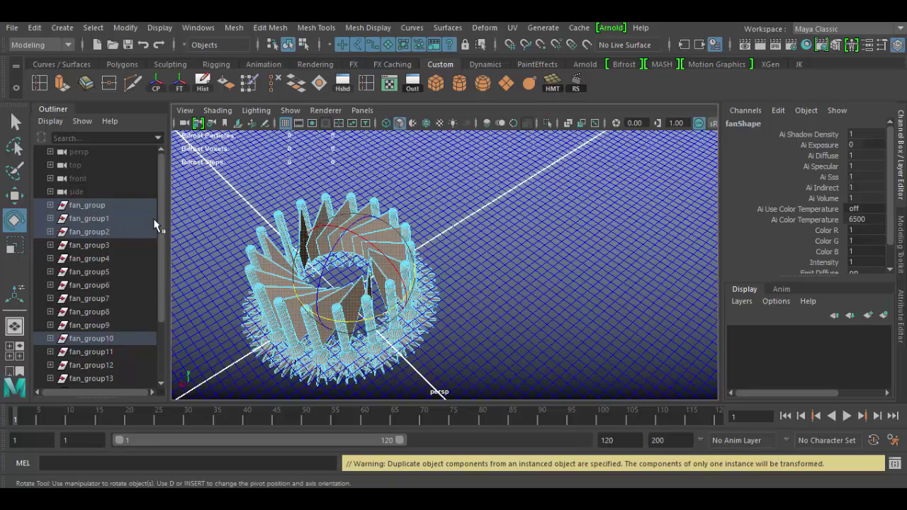
{"action": "left_click_drag", "start_coordinate": [378, 318], "coordinate": [429, 308]}
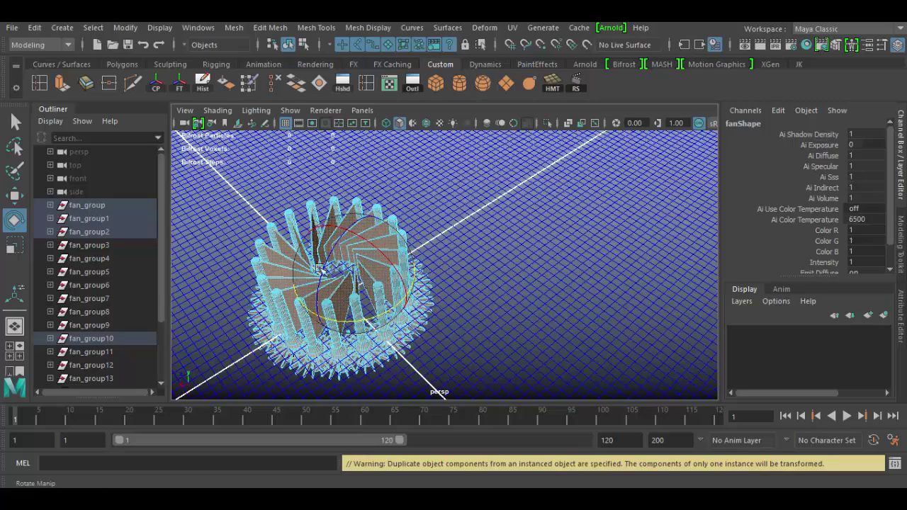
- Select fan_group through fan_group17 and tilt them together to a Rotate X of about -6.4 degrees
{"action": "left_click", "coordinate": [68, 205]}
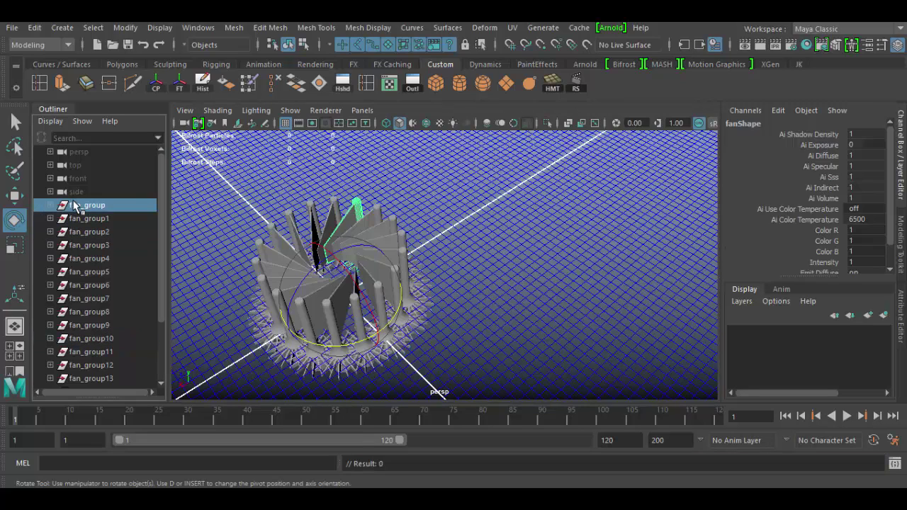
{"action": "scroll", "coordinate": [99, 241], "scroll_direction": "down", "scroll_amount": 3}
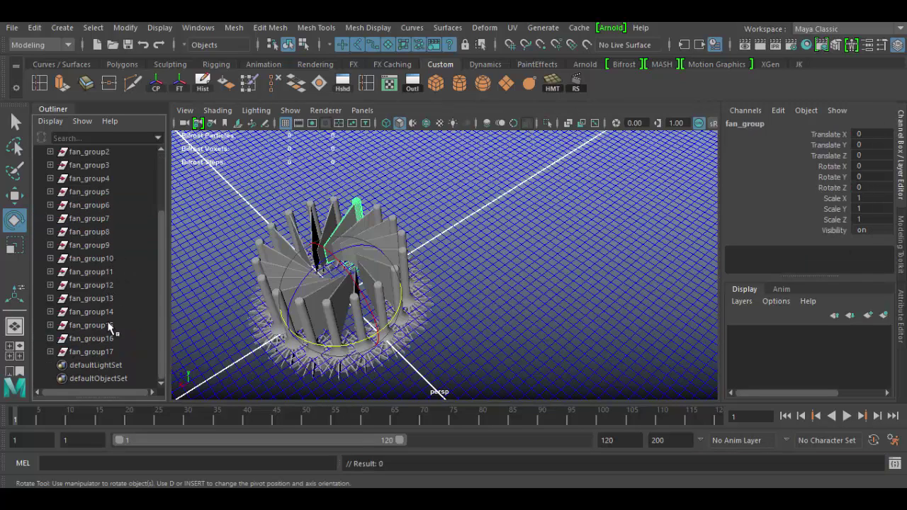
{"action": "left_click", "coordinate": [102, 352], "text": "shift"}
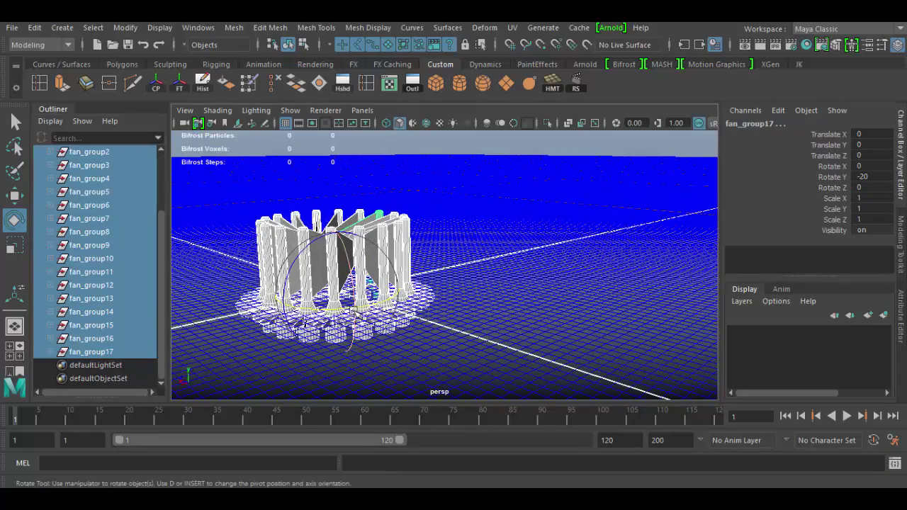
{"action": "mouse_move", "coordinate": [263, 328]}
{"action": "left_mouse_down"}
{"action": "mouse_move", "coordinate": [256, 323]}
{"action": "mouse_move", "coordinate": [273, 309]}
{"action": "mouse_move", "coordinate": [264, 323]}
{"action": "left_mouse_up"}
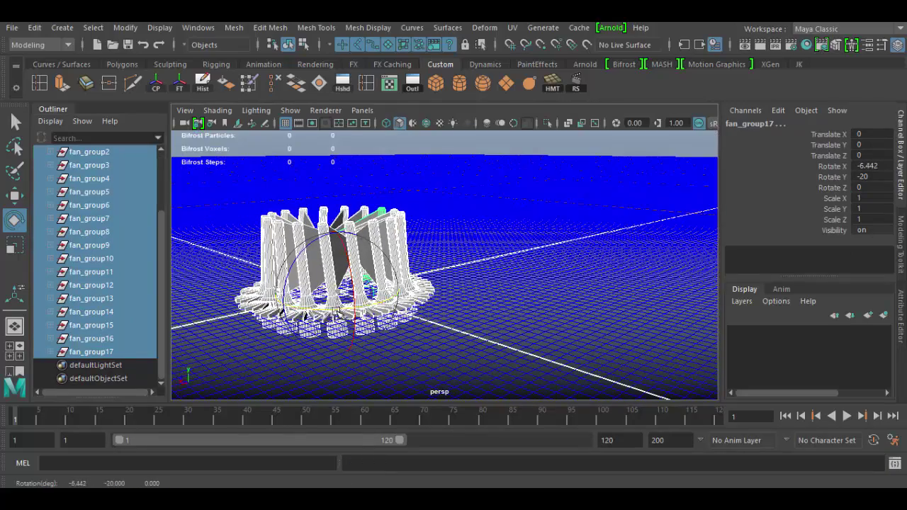
{"action": "left_click_drag", "start_coordinate": [337, 313], "coordinate": [379, 312]}
{"action": "left_click_drag", "start_coordinate": [450, 329], "coordinate": [404, 349], "text": "alt"}
{"action": "key", "text": "ctrl+z"}
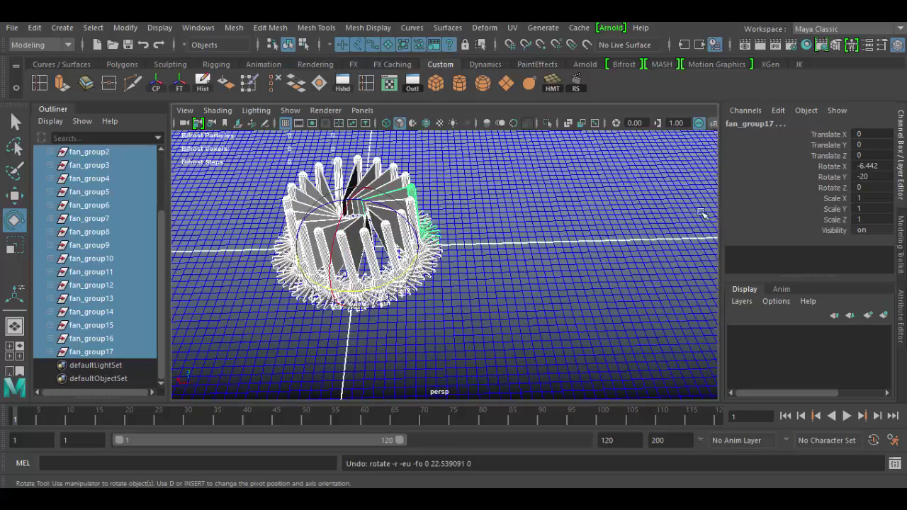
- Spin all selected fan groups about Y until fan_group17 has a Rotate Y of -165.8, and examine the ring
{"action": "left_click", "coordinate": [841, 179]}
{"action": "middle_click_drag", "start_coordinate": [447, 295], "coordinate": [338, 301]}
{"action": "left_click_drag", "start_coordinate": [340, 301], "coordinate": [421, 319], "text": "alt"}
{"action": "middle_click_drag", "start_coordinate": [451, 284], "coordinate": [324, 293]}
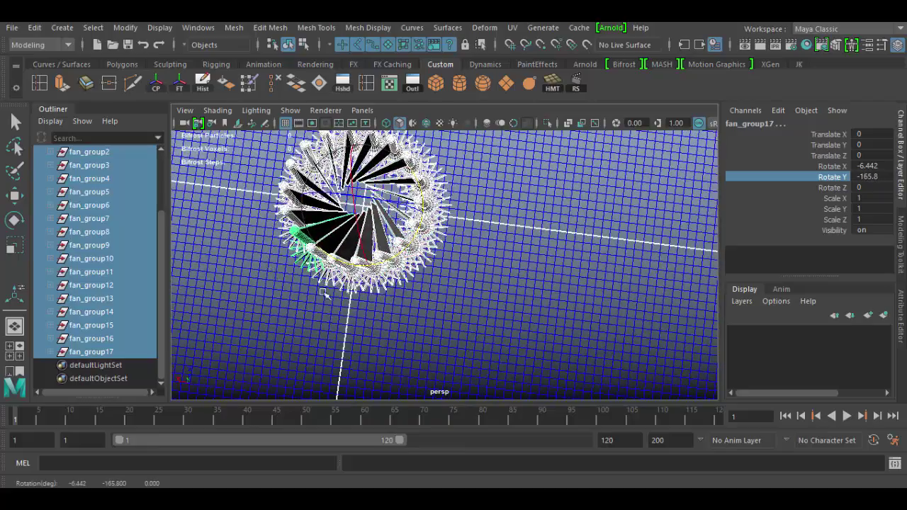
{"action": "left_click_drag", "start_coordinate": [394, 344], "coordinate": [376, 308], "text": "alt"}
{"action": "right_click_drag", "start_coordinate": [376, 308], "coordinate": [487, 345], "text": "alt"}
{"action": "middle_click_drag", "start_coordinate": [459, 299], "coordinate": [624, 368], "text": "alt"}
{"action": "left_click_drag", "start_coordinate": [528, 337], "coordinate": [473, 355], "text": "alt"}
{"action": "right_click_drag", "start_coordinate": [479, 351], "coordinate": [401, 284], "text": "alt"}
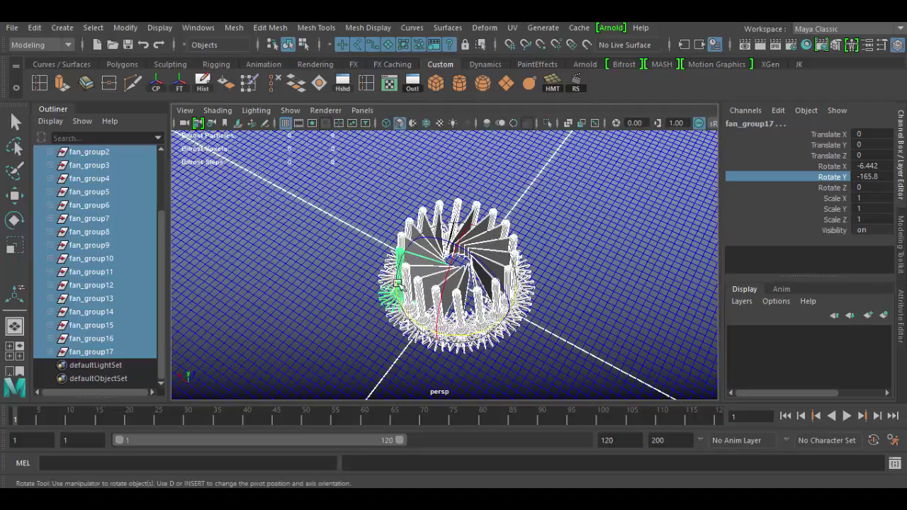
- Expand the original fan_group, select components of its fan in component mode, and move them slightly
{"action": "left_click", "coordinate": [91, 153]}
{"action": "scroll", "coordinate": [130, 249], "scroll_direction": "up", "scroll_amount": 2}
{"action": "left_click", "coordinate": [98, 208]}
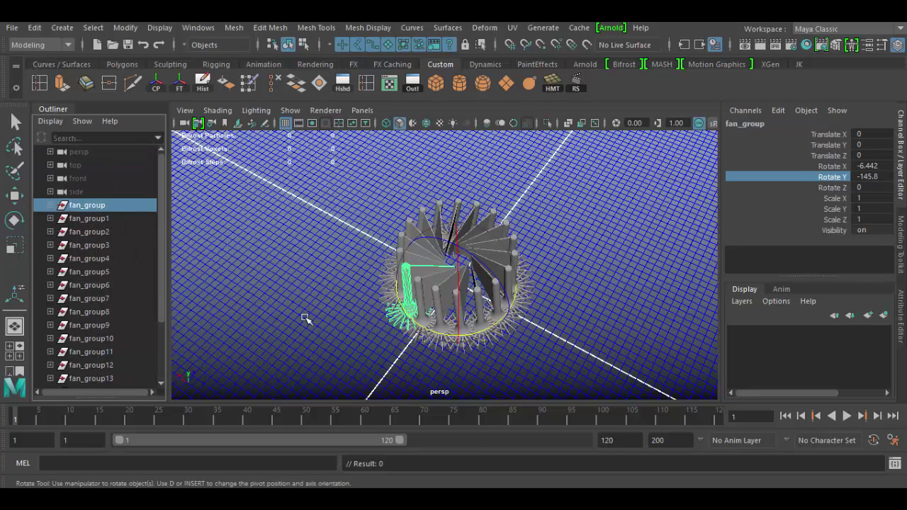
{"action": "key", "text": "w"}
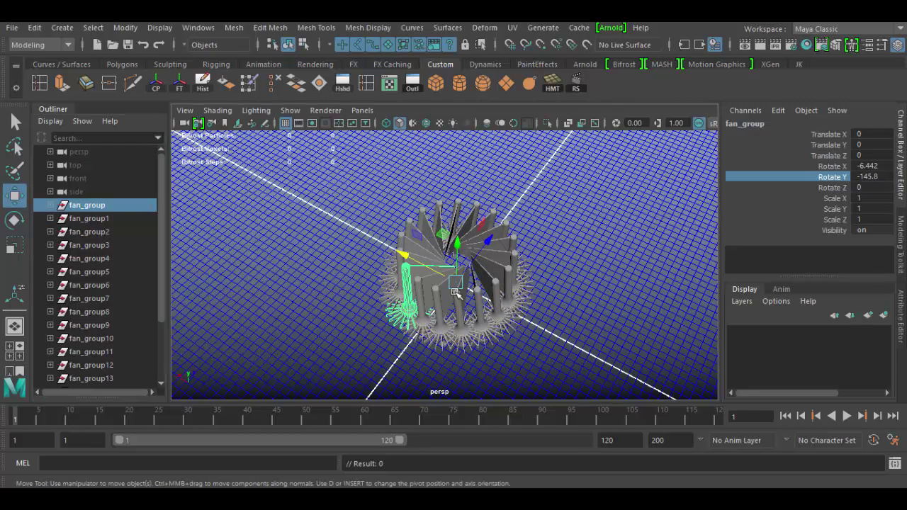
{"action": "left_click_drag", "start_coordinate": [340, 302], "coordinate": [451, 282], "text": "alt"}
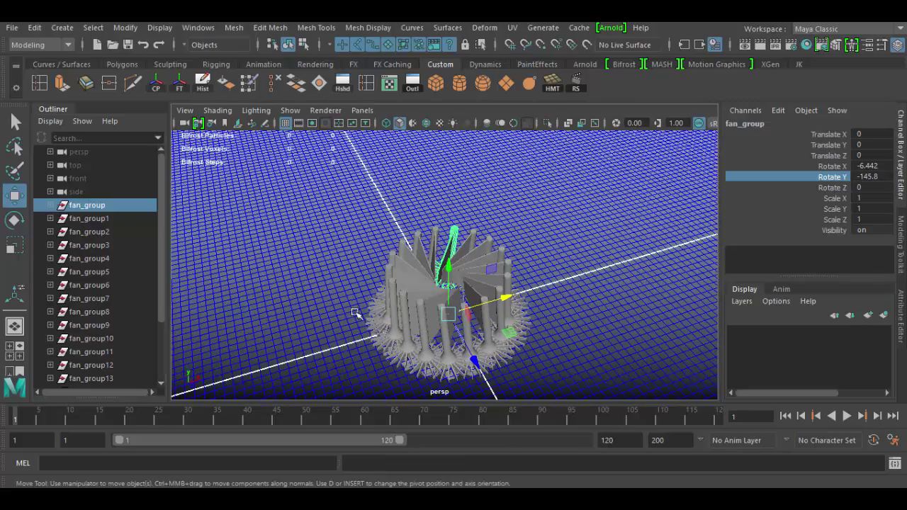
{"action": "right_click_drag", "start_coordinate": [452, 242], "coordinate": [455, 163]}
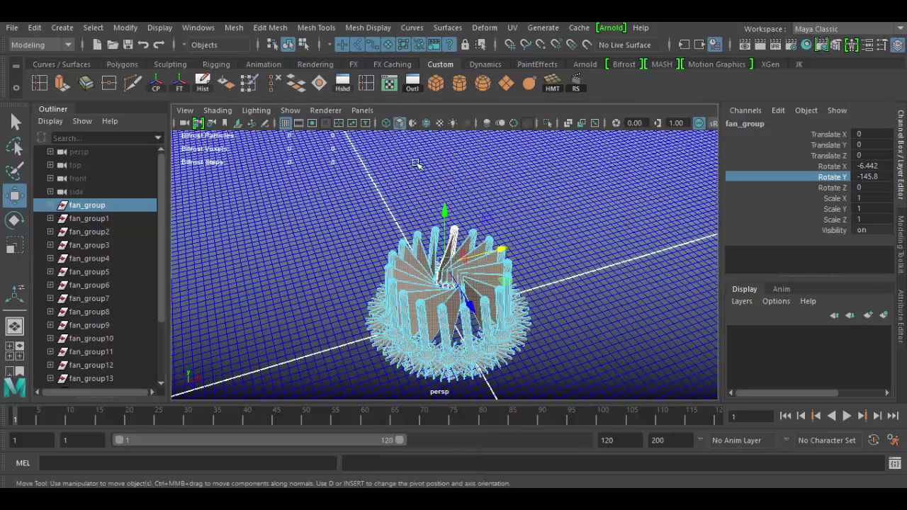
{"action": "left_click_drag", "start_coordinate": [571, 336], "coordinate": [476, 339], "text": "alt"}
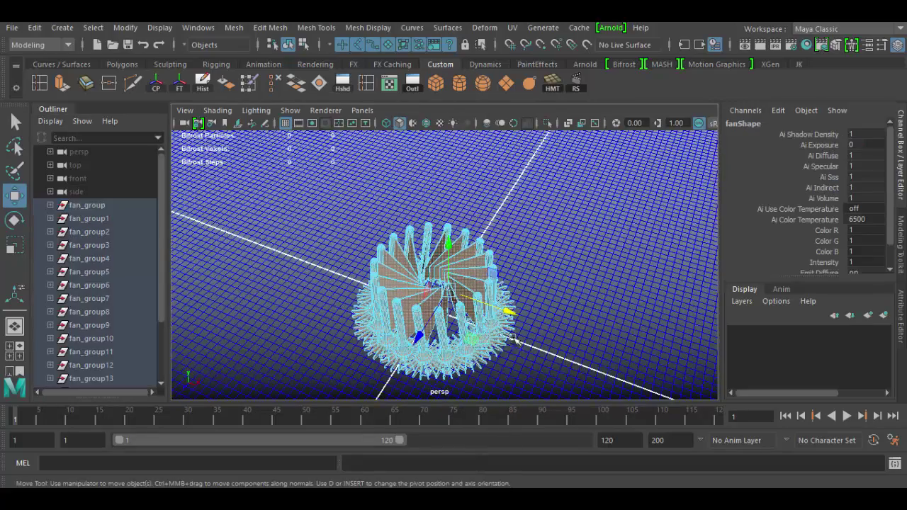
{"action": "left_click", "coordinate": [92, 206]}
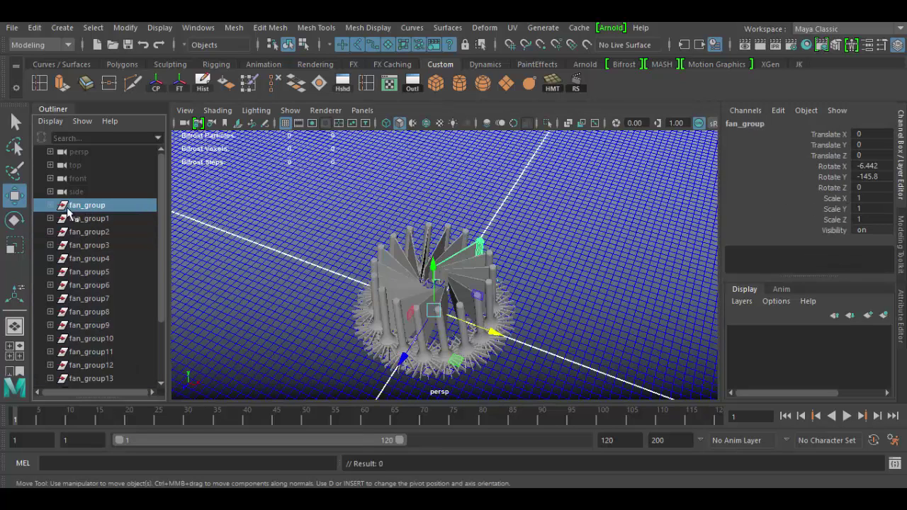
{"action": "left_click", "coordinate": [51, 205]}
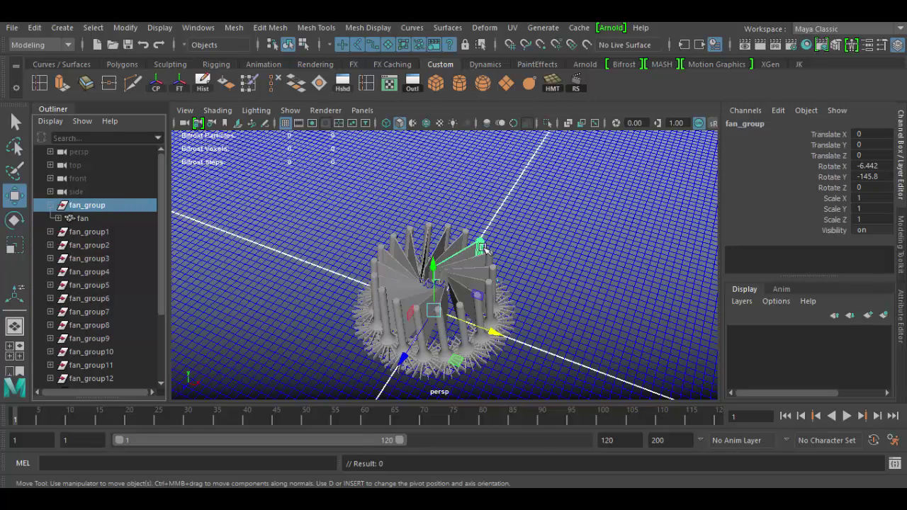
{"action": "right_click_drag", "start_coordinate": [483, 246], "coordinate": [480, 156]}
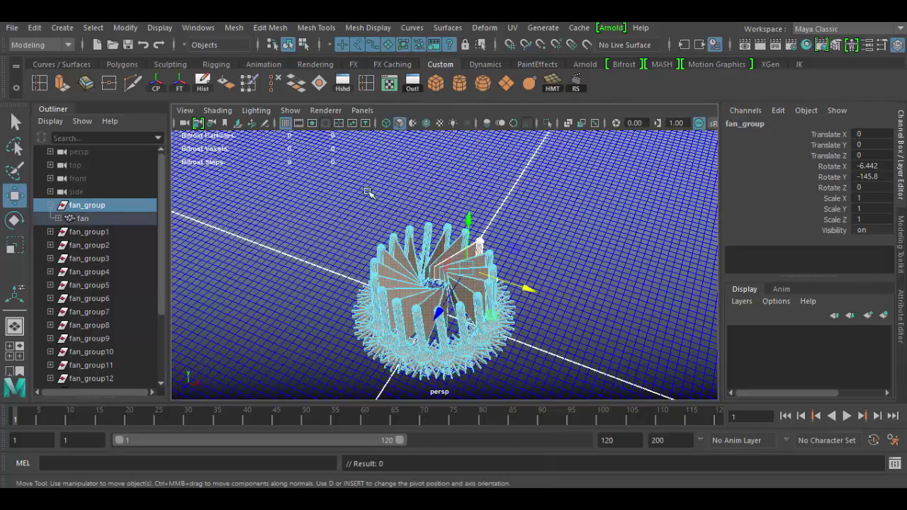
{"action": "left_click_drag", "start_coordinate": [518, 325], "coordinate": [518, 325]}
{"action": "mouse_move", "coordinate": [413, 324]}
{"action": "left_mouse_down"}
{"action": "mouse_move", "coordinate": [486, 272]}
{"action": "mouse_move", "coordinate": [506, 298]}
{"action": "mouse_move", "coordinate": [415, 331]}
{"action": "left_mouse_up"}
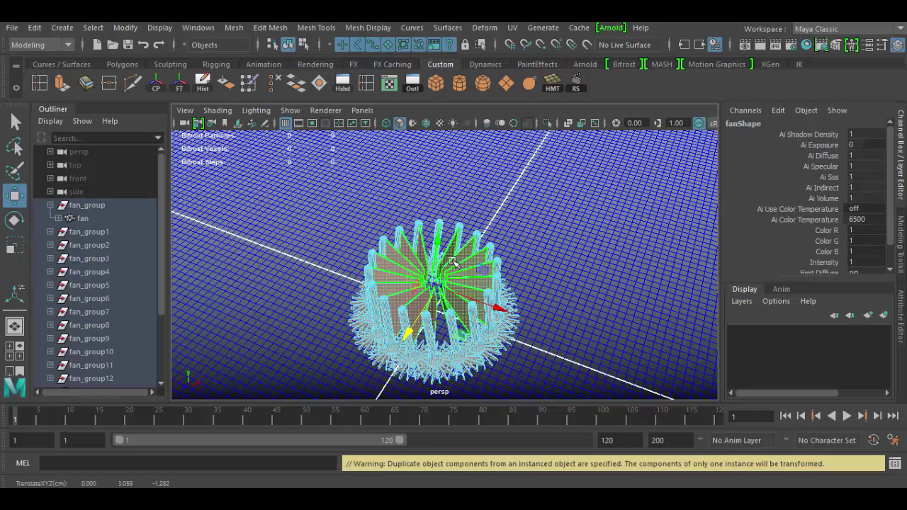
- Pick a blade of the original fan in component selection and return to object selection
{"action": "key", "text": "F8"}
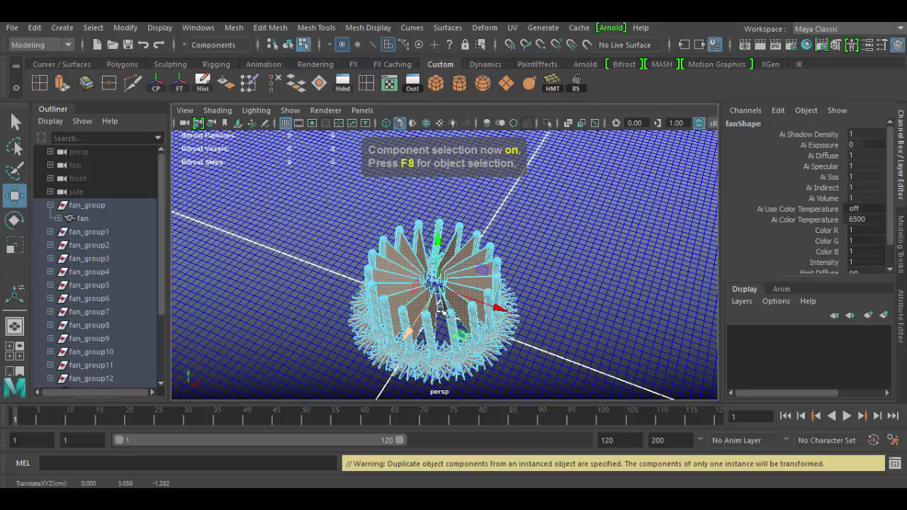
{"action": "left_click", "coordinate": [467, 257]}
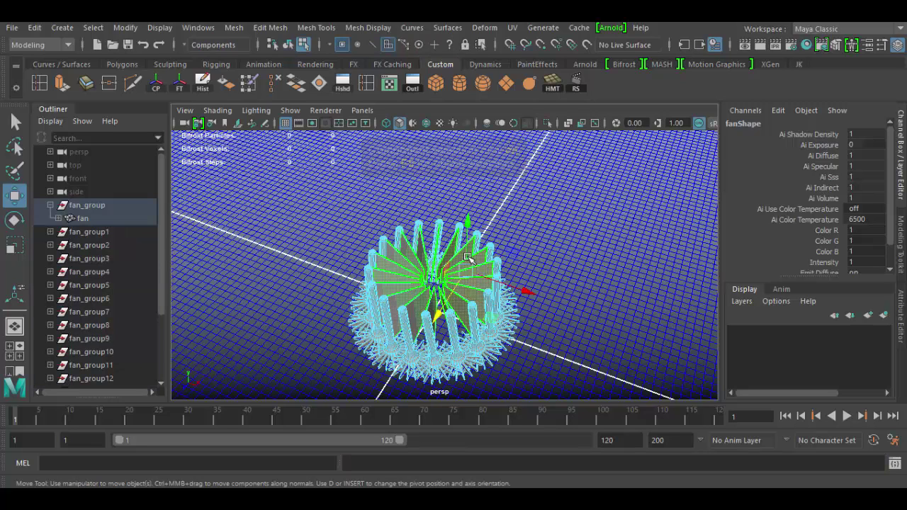
{"action": "key", "text": "F8"}
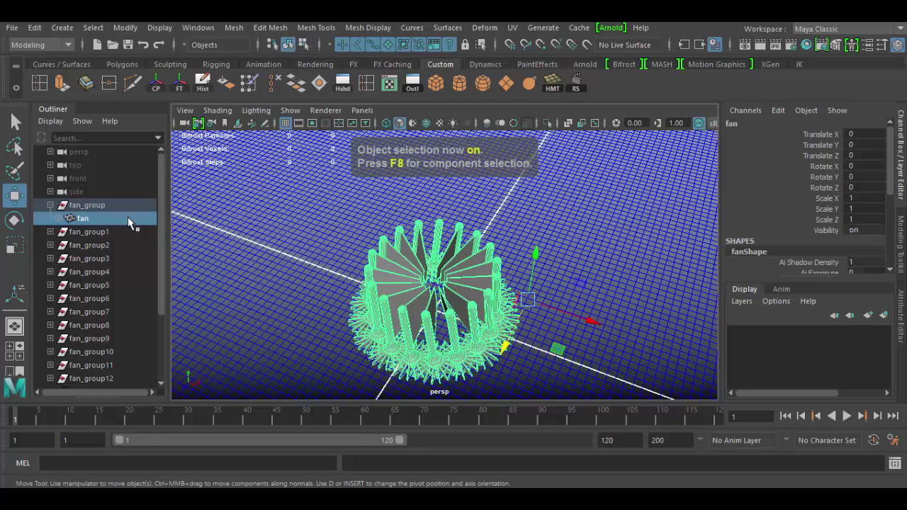
- Move fan_group alone about 18 units along negative Z, out of the ring, and undo the move
{"action": "left_click", "coordinate": [102, 204]}
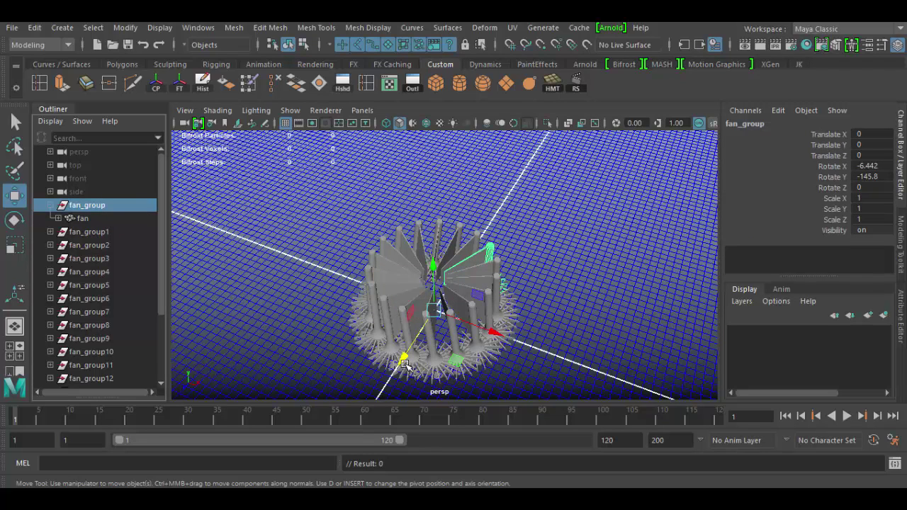
{"action": "left_click_drag", "start_coordinate": [405, 365], "coordinate": [569, 201]}
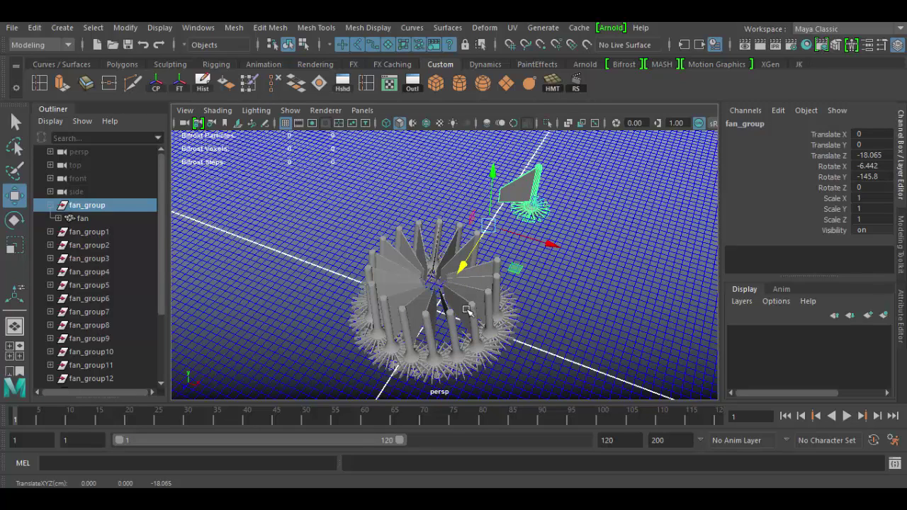
{"action": "key", "text": "ctrl+z"}
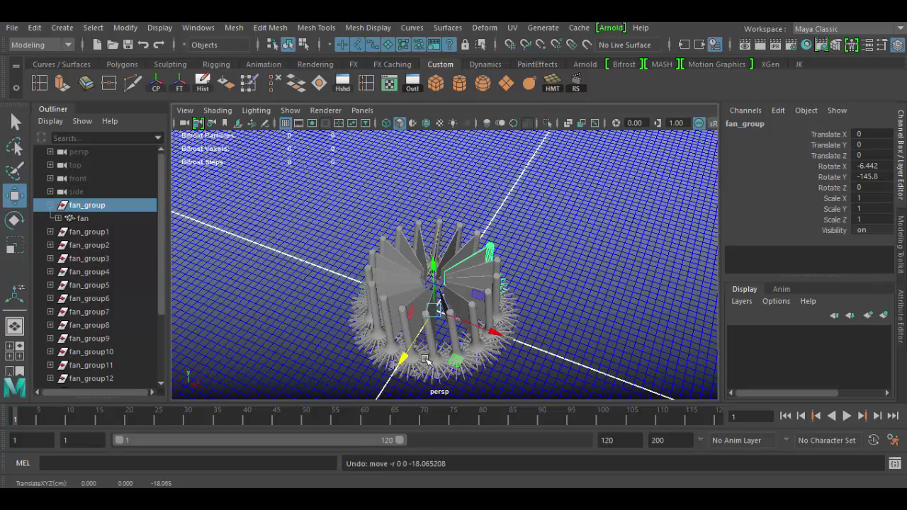
- Move fan_group1 alone about 9.8 units along X, out of the ring, and undo the move
{"action": "left_click", "coordinate": [84, 232]}
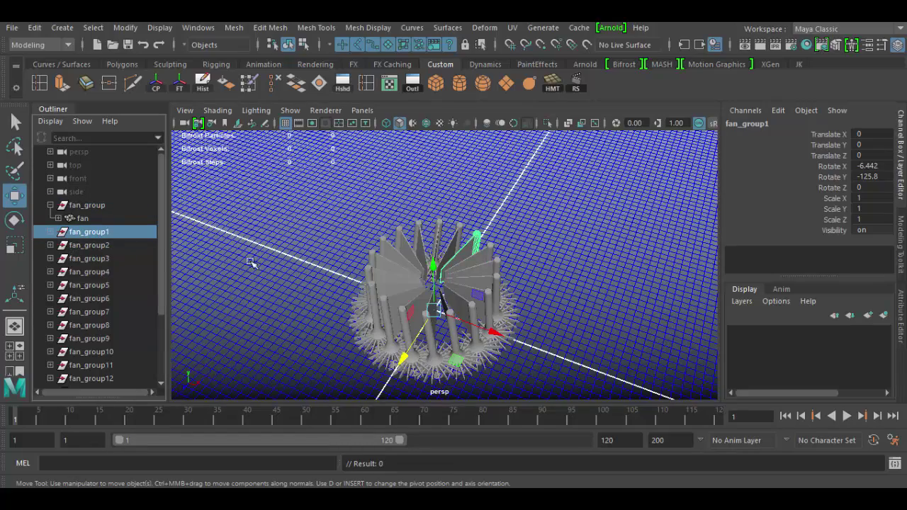
{"action": "left_click_drag", "start_coordinate": [513, 333], "coordinate": [578, 358]}
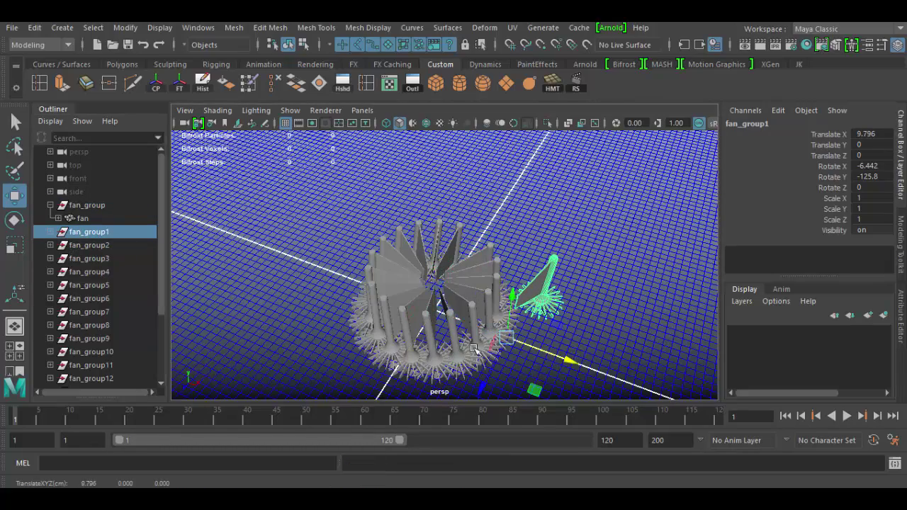
{"action": "left_click_drag", "start_coordinate": [270, 345], "coordinate": [180, 335], "text": "alt"}
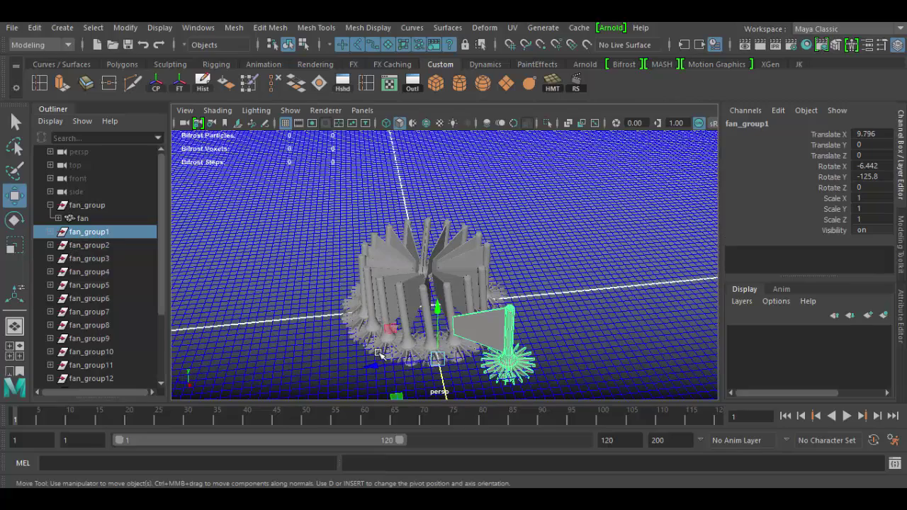
{"action": "key", "text": "ctrl+z"}
- Select every second group from fan_group2 to fan_group12 and raise them together about 9.3 units along Y
{"action": "left_click_drag", "start_coordinate": [270, 344], "coordinate": [228, 371], "text": "alt"}
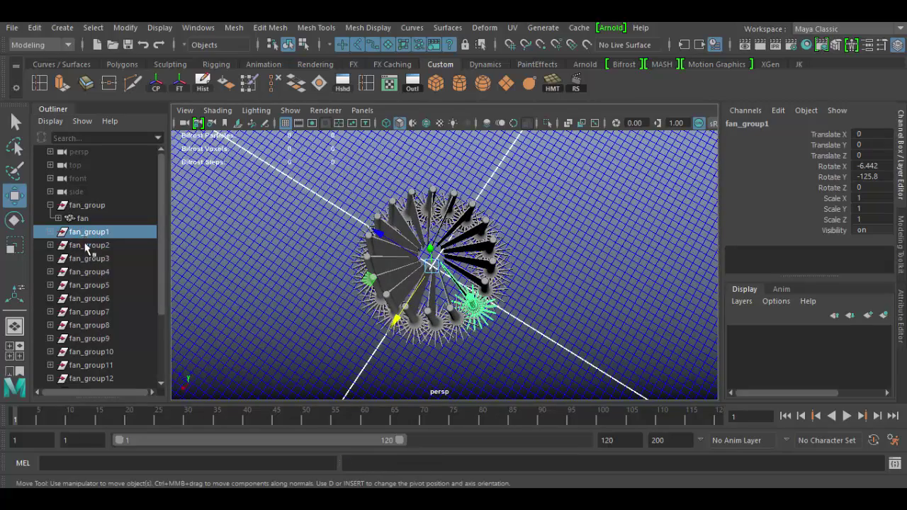
{"action": "left_click", "coordinate": [90, 246]}
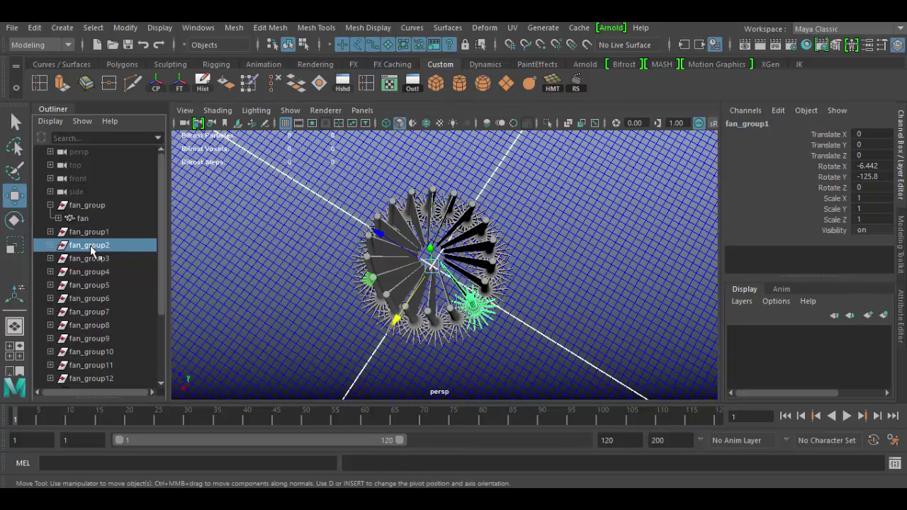
{"action": "left_click", "coordinate": [89, 274], "text": "shift"}
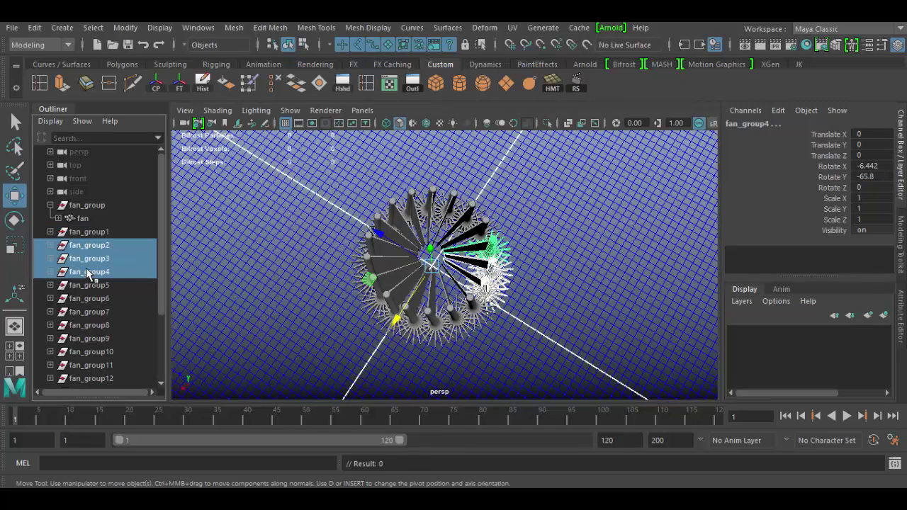
{"action": "left_click", "coordinate": [95, 258], "text": "ctrl"}
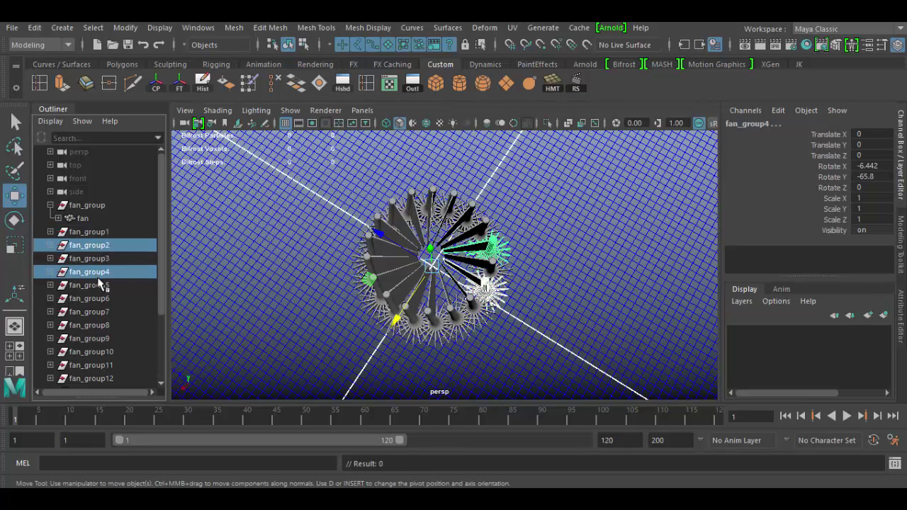
{"action": "left_click", "coordinate": [100, 297], "text": "ctrl"}
{"action": "left_click", "coordinate": [102, 326], "text": "ctrl"}
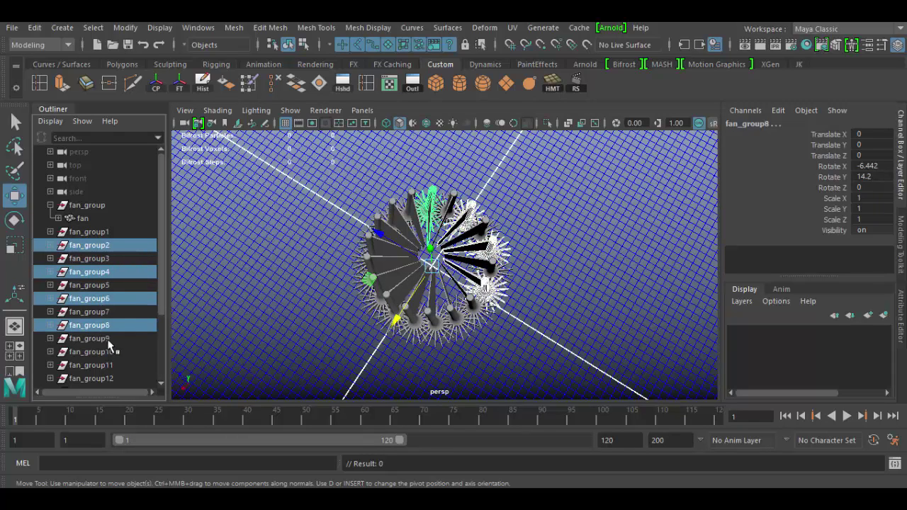
{"action": "left_click", "coordinate": [103, 352], "text": "ctrl"}
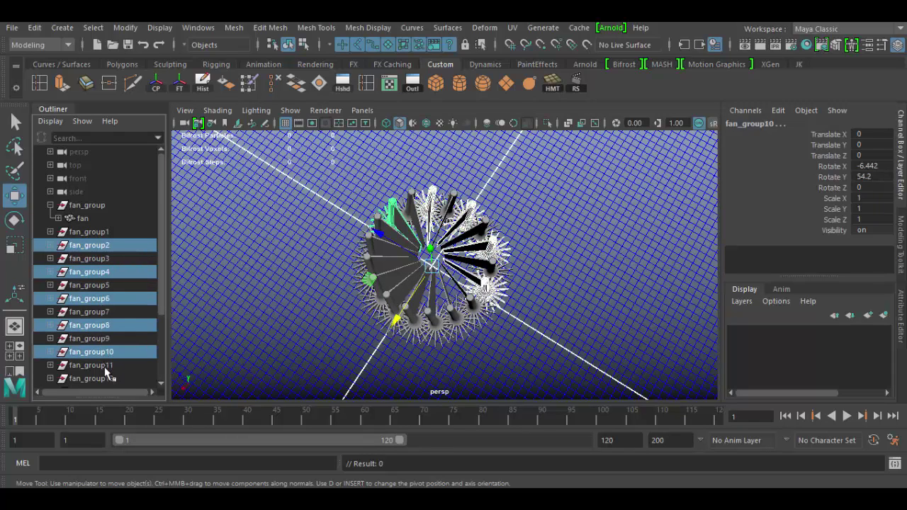
{"action": "left_click", "coordinate": [104, 379], "text": "ctrl"}
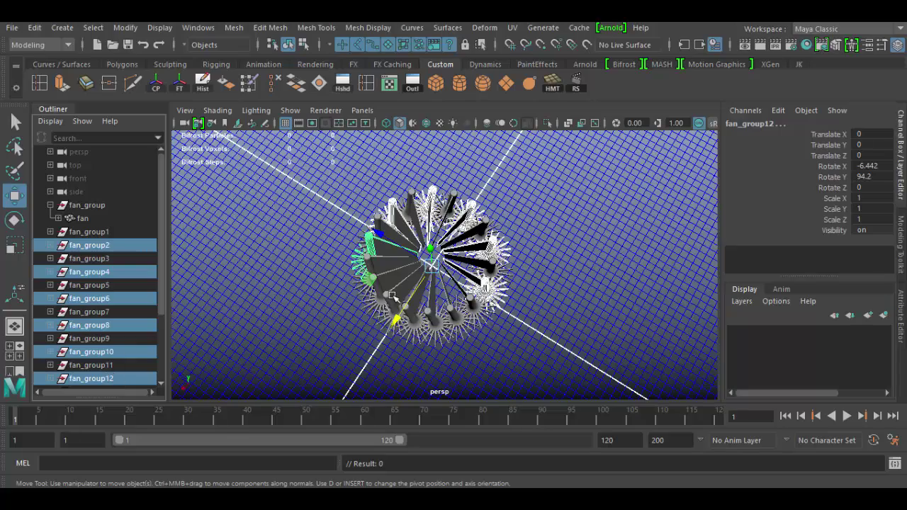
{"action": "left_click_drag", "start_coordinate": [432, 262], "coordinate": [354, 279], "text": "alt"}
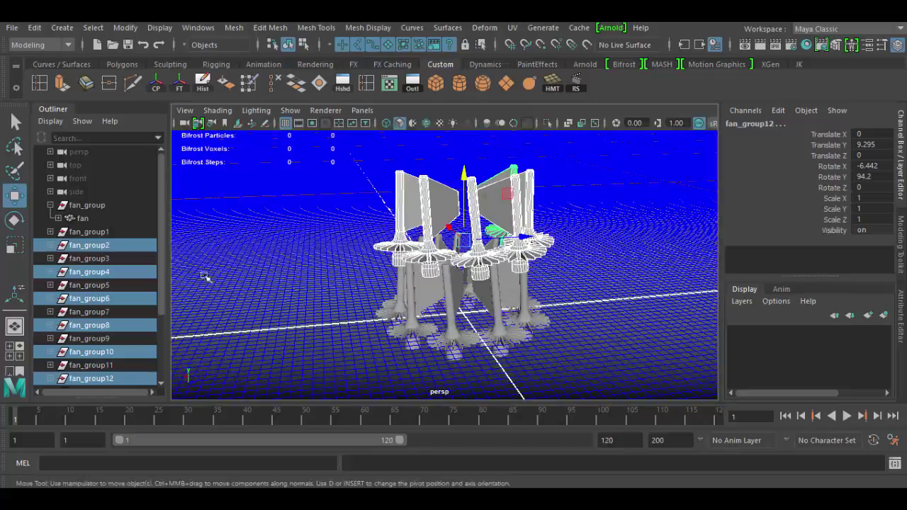
- Select all groups from fan_group through fan_group17 and rotate them together about -82 degrees around Y
{"action": "left_click", "coordinate": [87, 205]}
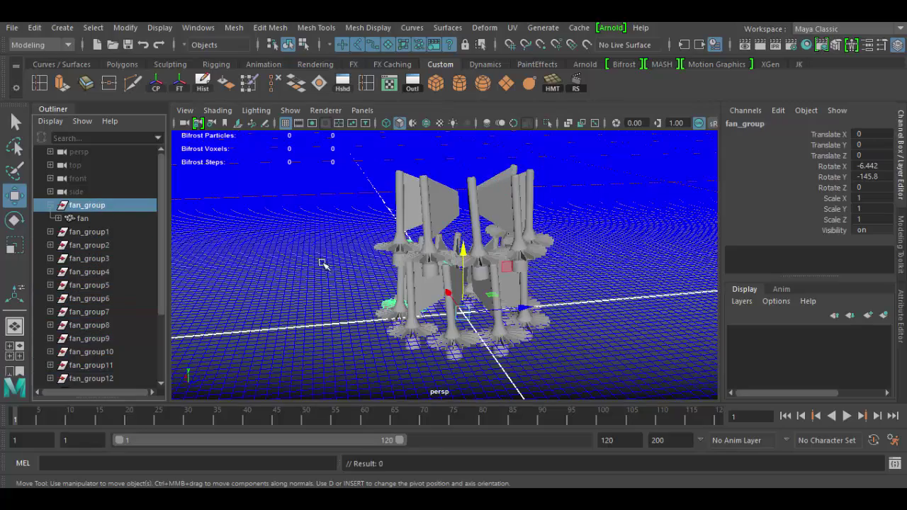
{"action": "left_click_drag", "start_coordinate": [401, 365], "coordinate": [177, 326], "text": "alt"}
{"action": "left_click_drag", "start_coordinate": [438, 326], "coordinate": [357, 318], "text": "alt"}
{"action": "scroll", "coordinate": [121, 311], "scroll_direction": "down", "scroll_amount": 3}
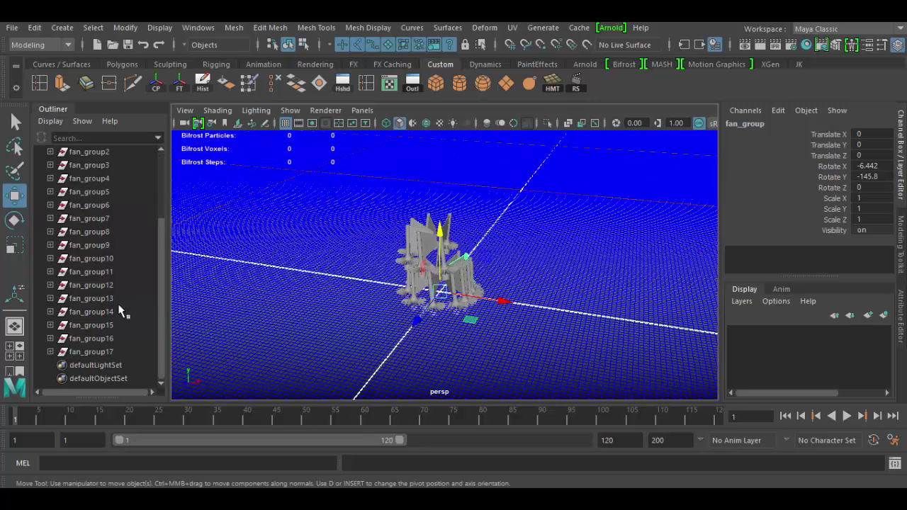
{"action": "left_click", "coordinate": [115, 352], "text": "shift"}
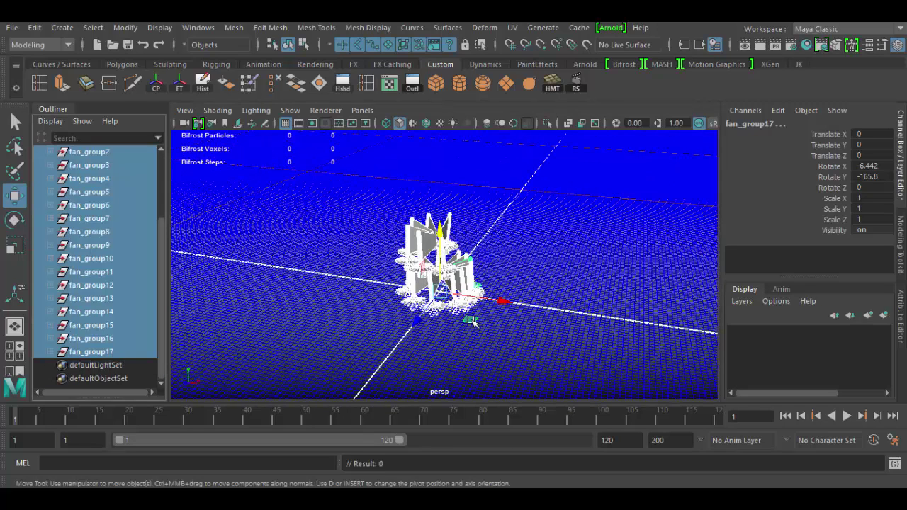
{"action": "key", "text": "e"}
{"action": "left_click_drag", "start_coordinate": [401, 305], "coordinate": [441, 345]}
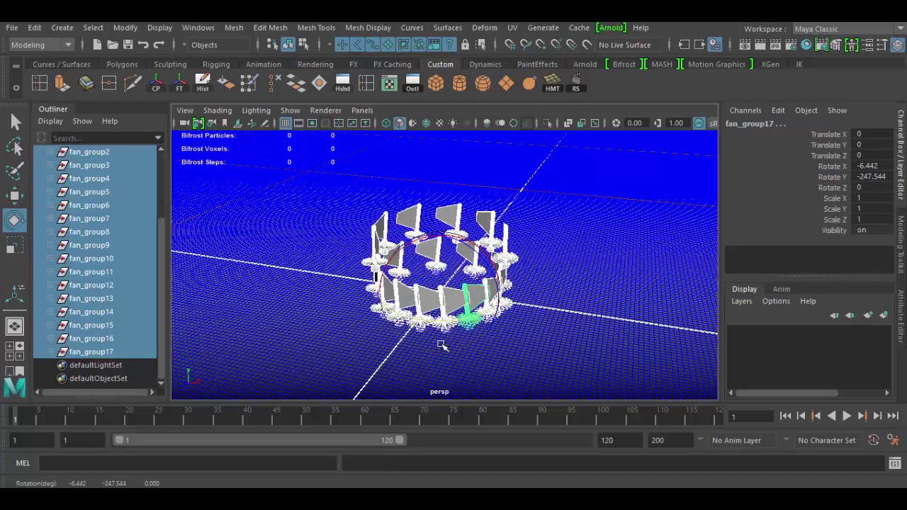
- Undo the rotation of all fan groups and the upward move of the alternate groups
{"action": "key", "text": "ctrl+z"}
{"action": "key", "text": "ctrl+z"}
{"action": "key", "text": "ctrl+z"}
{"action": "key", "text": "ctrl+z"}
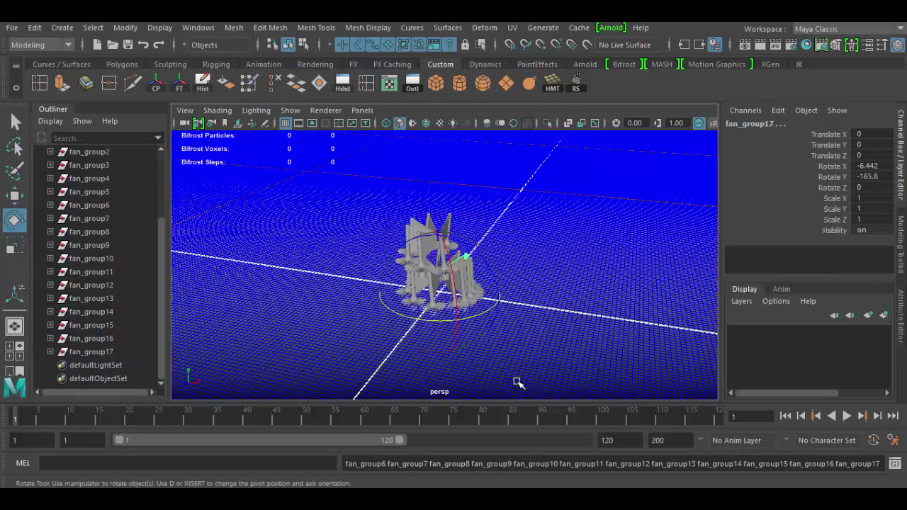
{"action": "key", "text": "ctrl+z"}
{"action": "key", "text": "ctrl+z"}
{"action": "key", "text": "ctrl+z"}
{"action": "key", "text": "ctrl+z"}
{"action": "key", "text": "ctrl+z"}
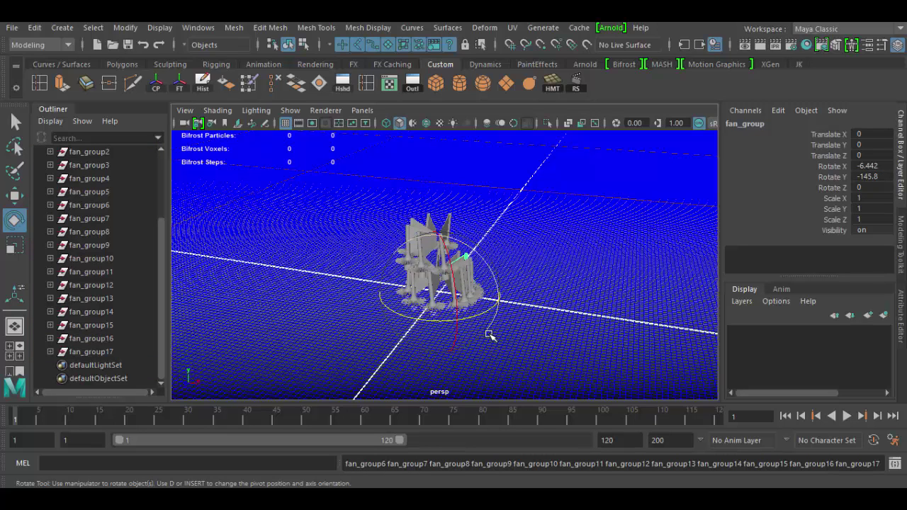
{"action": "key", "text": "ctrl+z"}
{"action": "key", "text": "ctrl+z"}
{"action": "key", "text": "ctrl+z"}
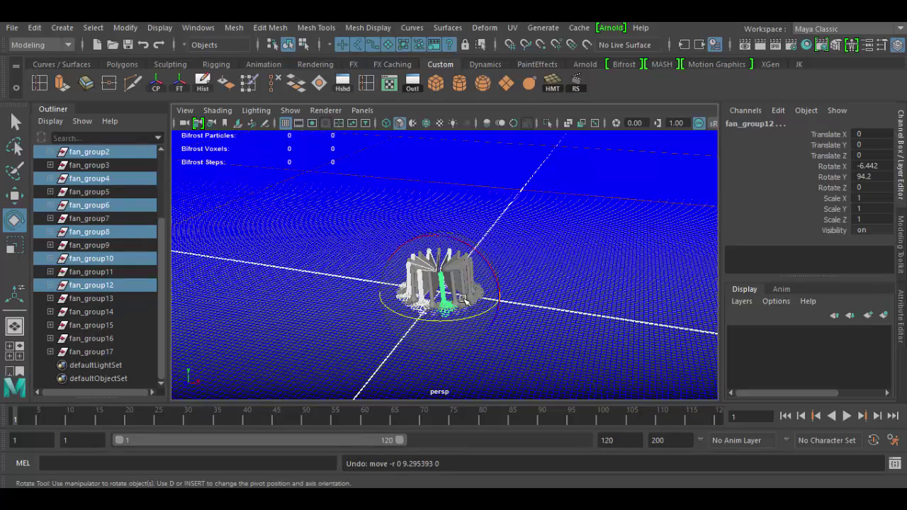
- Reselect fan_group through fan_group17 and rotate them together about 65 degrees around Y
{"action": "left_click_drag", "start_coordinate": [378, 348], "coordinate": [121, 354], "text": "alt"}
{"action": "right_click_drag", "start_coordinate": [397, 334], "coordinate": [583, 365], "text": "alt"}
{"action": "left_click_drag", "start_coordinate": [583, 365], "coordinate": [437, 332], "text": "alt"}
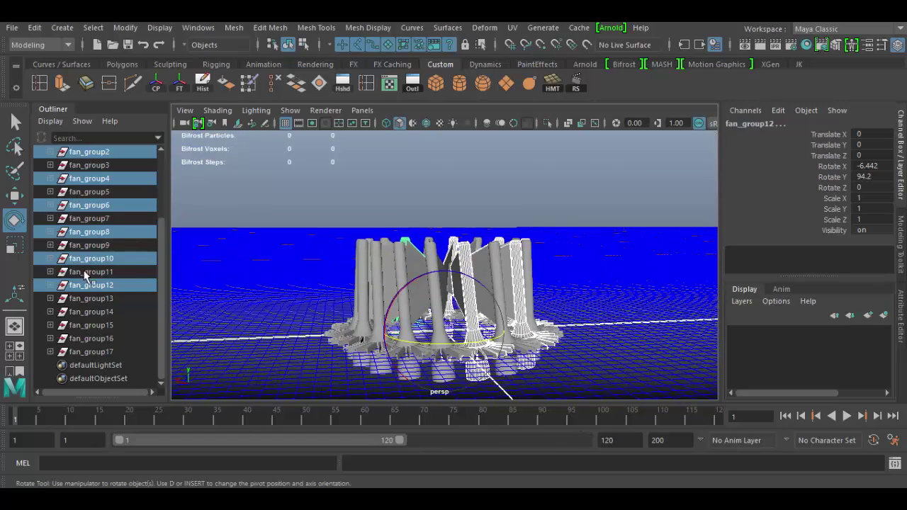
{"action": "scroll", "coordinate": [90, 278], "scroll_direction": "up", "scroll_amount": 3}
{"action": "left_click", "coordinate": [87, 205]}
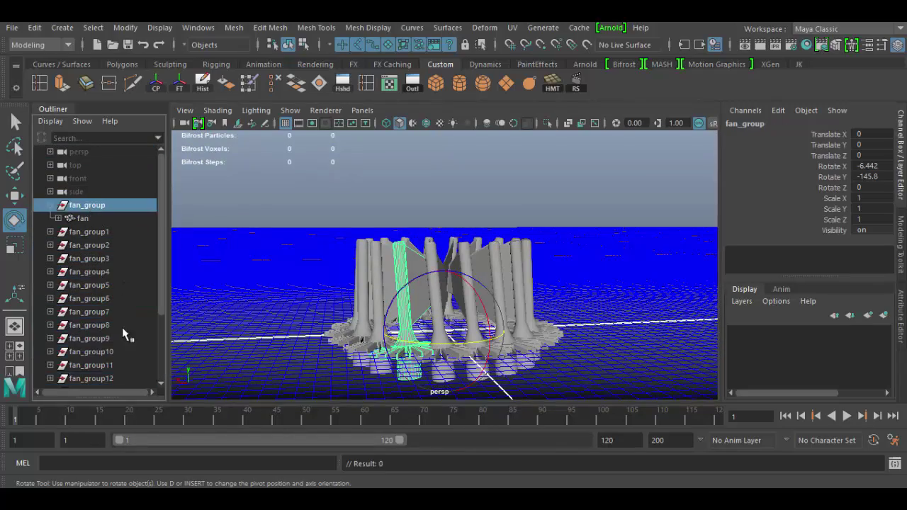
{"action": "scroll", "coordinate": [122, 326], "scroll_direction": "down", "scroll_amount": 3}
{"action": "left_click", "coordinate": [110, 352], "text": "shift"}
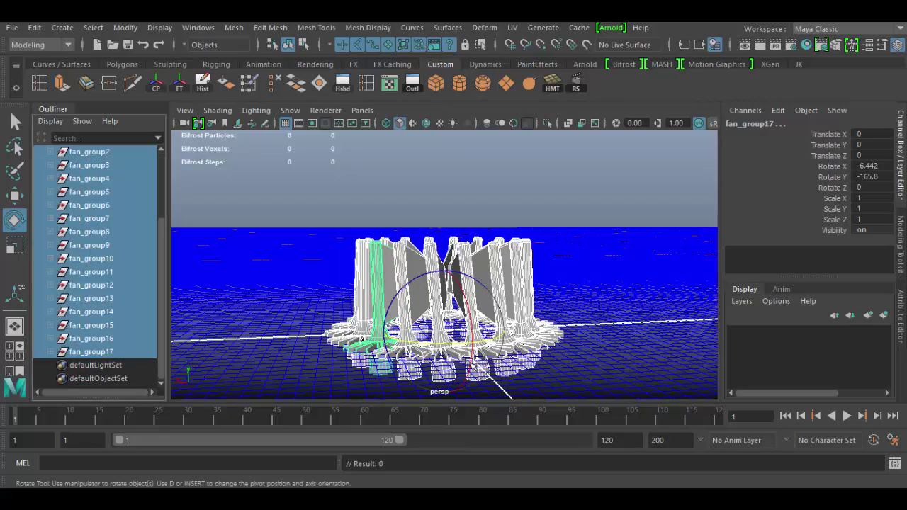
{"action": "left_click_drag", "start_coordinate": [465, 348], "coordinate": [446, 425]}
{"action": "left_click_drag", "start_coordinate": [468, 390], "coordinate": [462, 323], "text": "alt"}
- Scrub the Rotate Y channel of all selected fan groups back and forth, ending with fan_group17 at about 141.7 degrees
{"action": "left_click", "coordinate": [834, 178]}
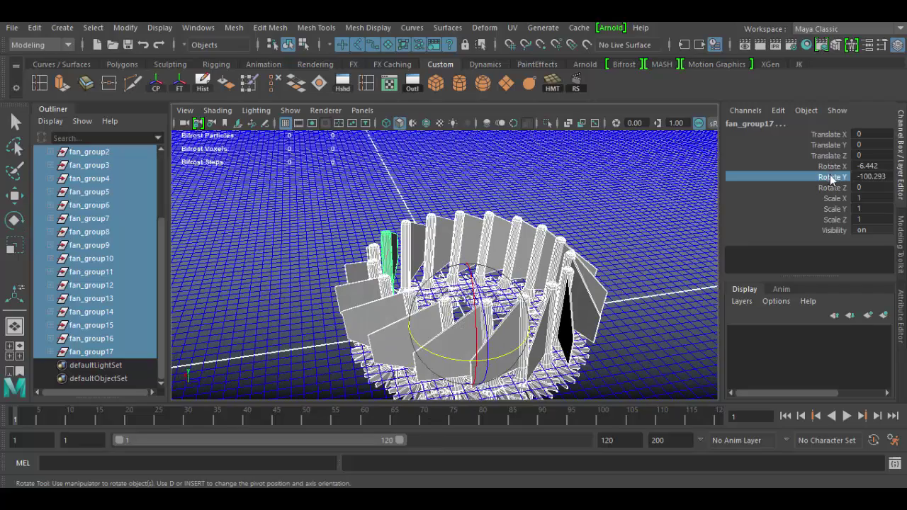
{"action": "middle_click_drag", "start_coordinate": [593, 228], "coordinate": [454, 281]}
{"action": "middle_click_drag", "start_coordinate": [383, 275], "coordinate": [517, 329]}
{"action": "right_click_drag", "start_coordinate": [516, 330], "coordinate": [541, 287], "text": "alt"}
{"action": "left_click_drag", "start_coordinate": [540, 322], "coordinate": [509, 282], "text": "alt"}
{"action": "right_click_drag", "start_coordinate": [418, 265], "coordinate": [501, 100]}
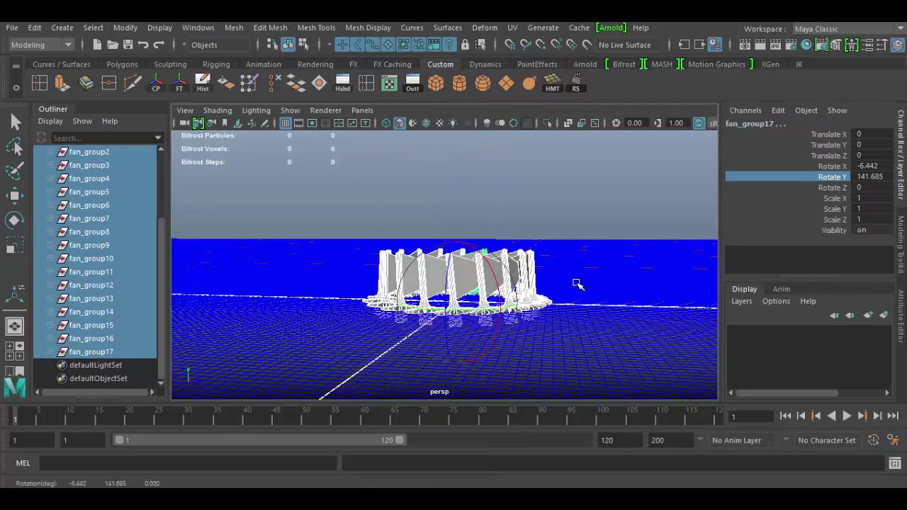
{"action": "left_click_drag", "start_coordinate": [579, 283], "coordinate": [489, 333], "text": "alt"}
{"action": "right_click_drag", "start_coordinate": [496, 340], "coordinate": [654, 365], "text": "alt"}
{"action": "left_click_drag", "start_coordinate": [611, 351], "coordinate": [565, 307], "text": "alt"}
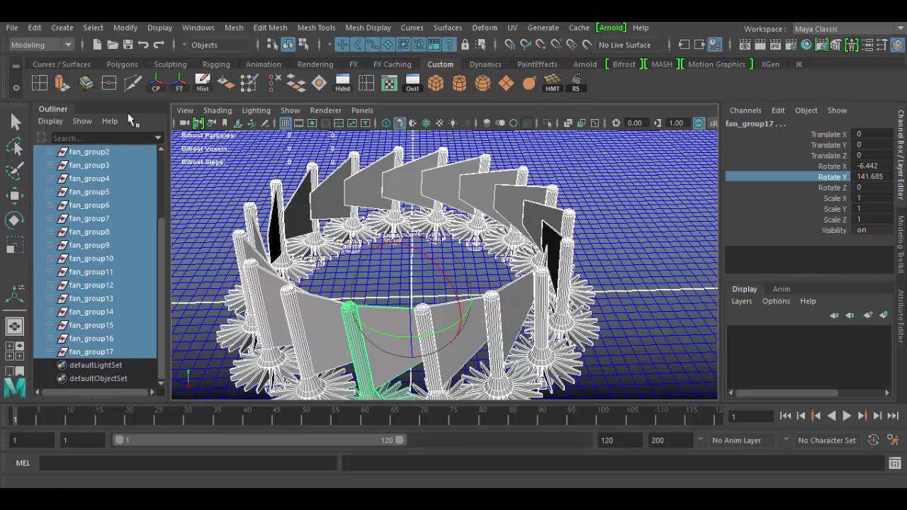
- Open the Duplicate Special options and move the dialog to keep part of the fan ring in view
{"action": "left_click", "coordinate": [36, 28]}
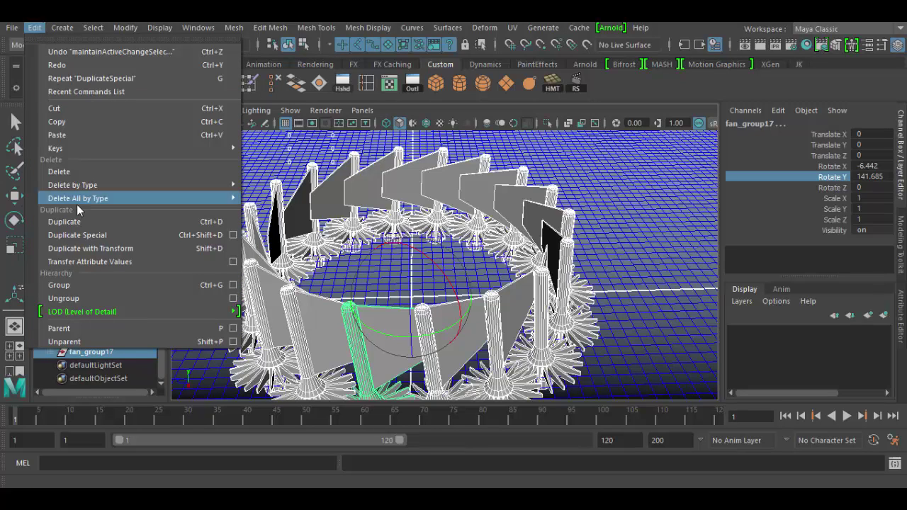
{"action": "left_click", "coordinate": [234, 238]}
{"action": "left_click_drag", "start_coordinate": [575, 127], "coordinate": [499, 121]}
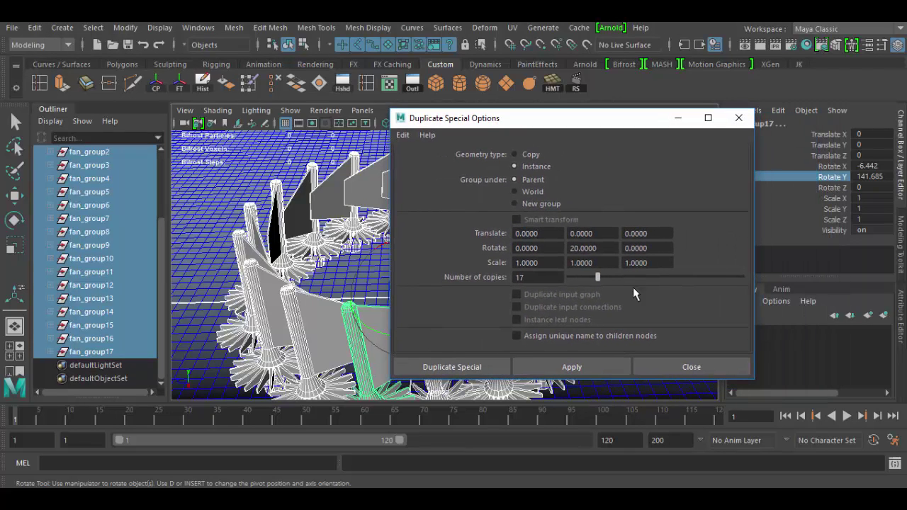